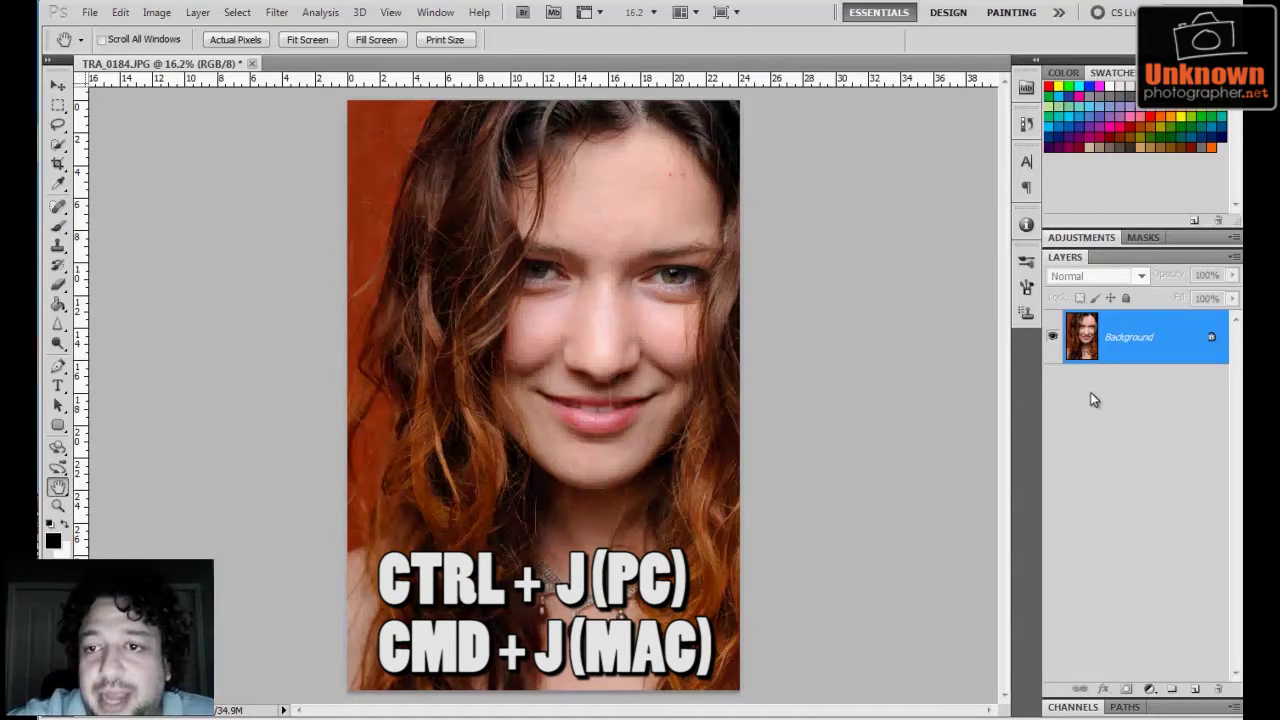
# Step: Duplicate the Background layer and add an empty layer named "clean up" on top of the stack
pyautogui.hotkey('ctrl', 'j')
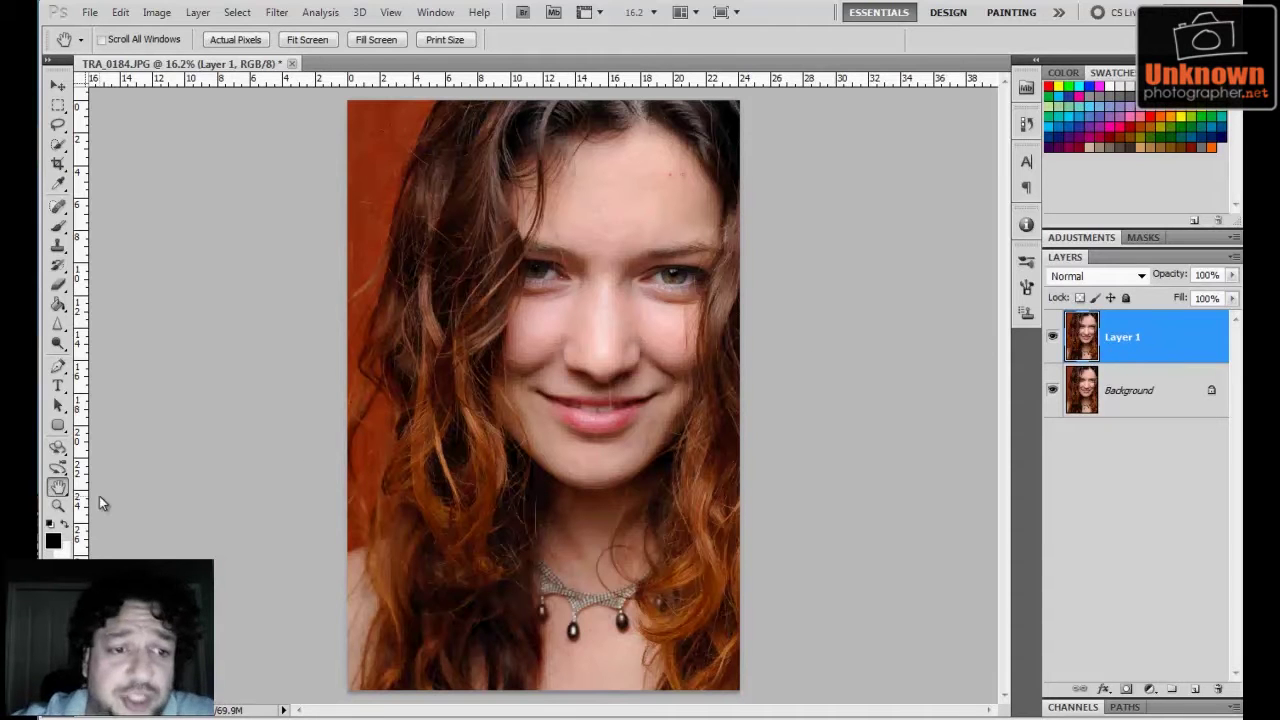
pyautogui.click(58, 505)
pyautogui.moveTo(666, 191); pyautogui.dragTo(610, 377)
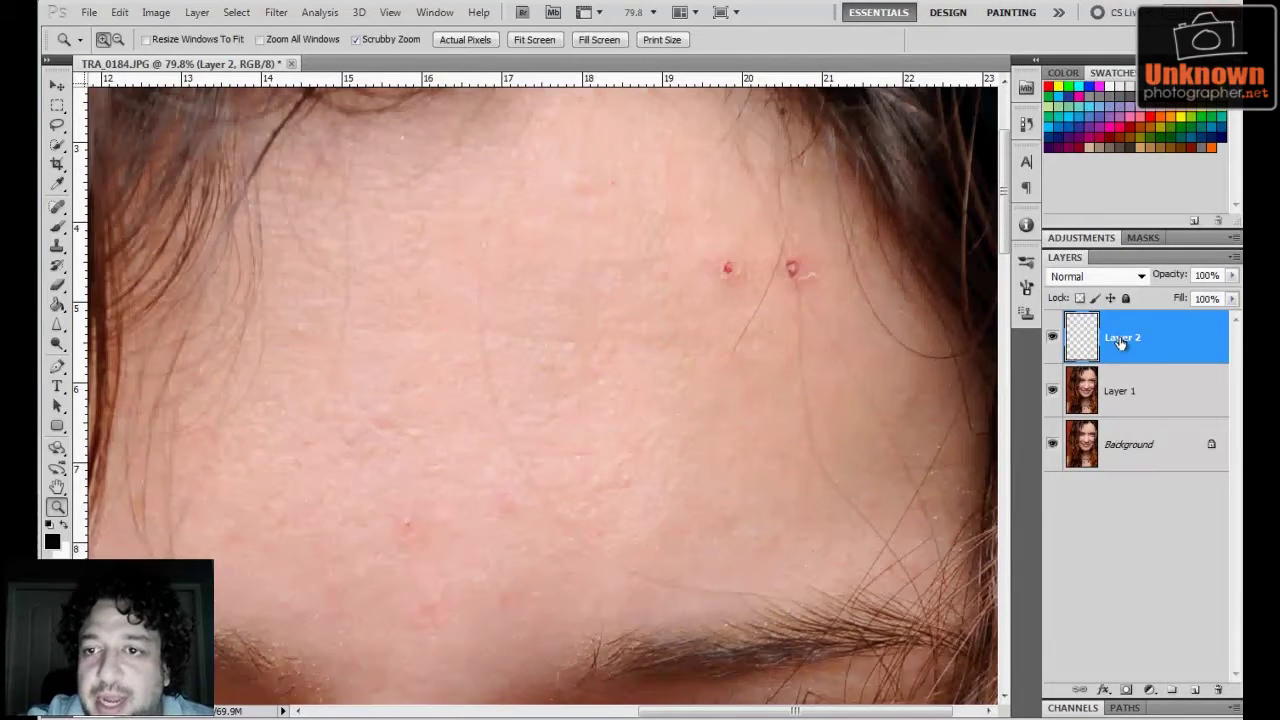
pyautogui.doubleClick(1122, 340)
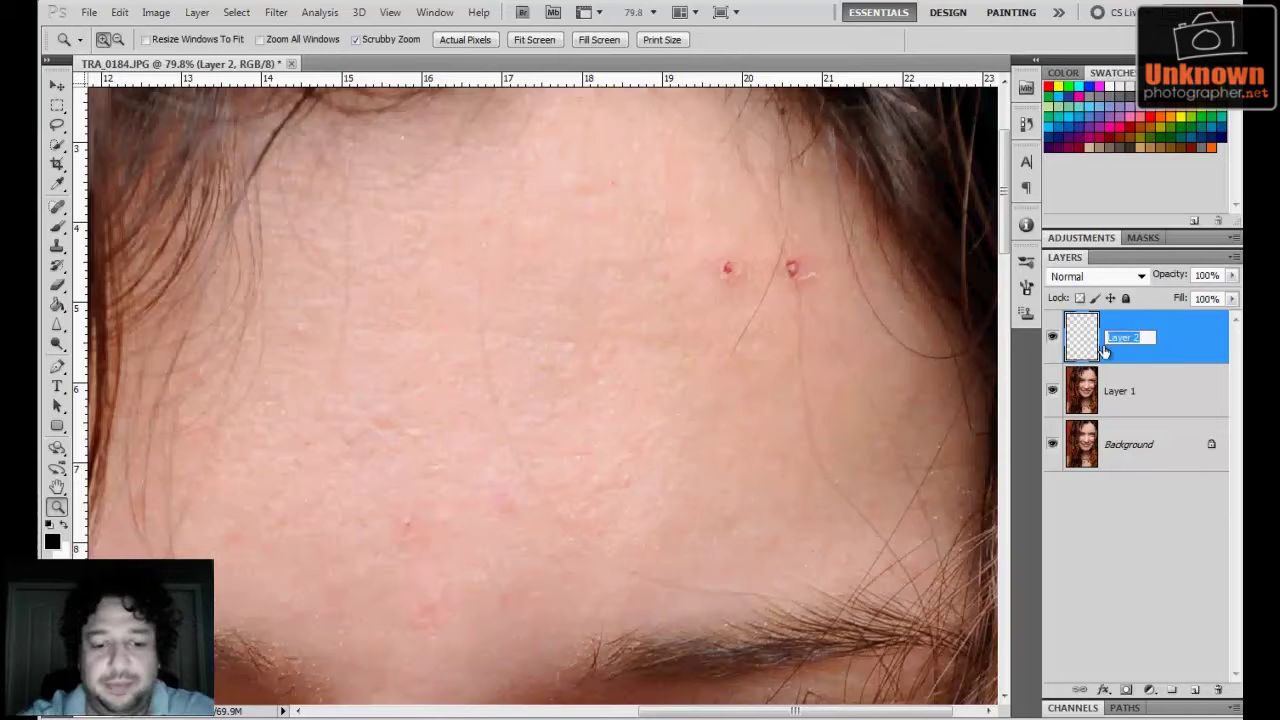
pyautogui.write('clea')
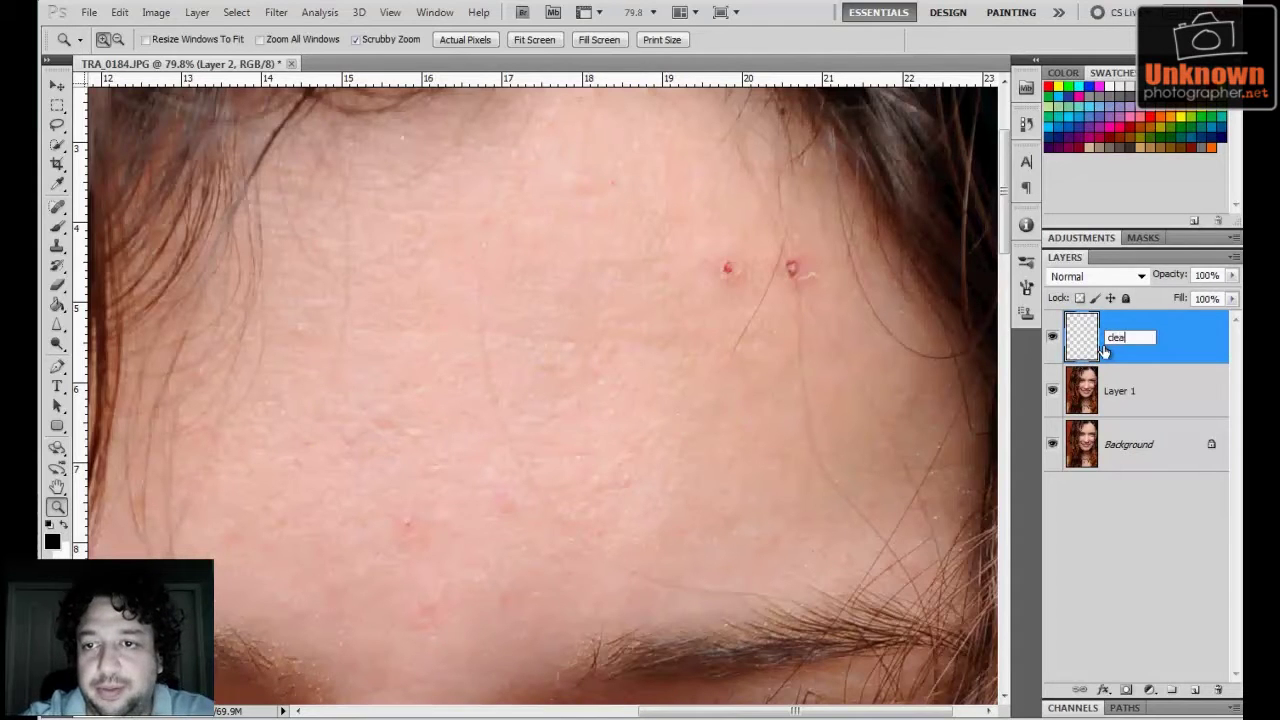
pyautogui.write('n up')
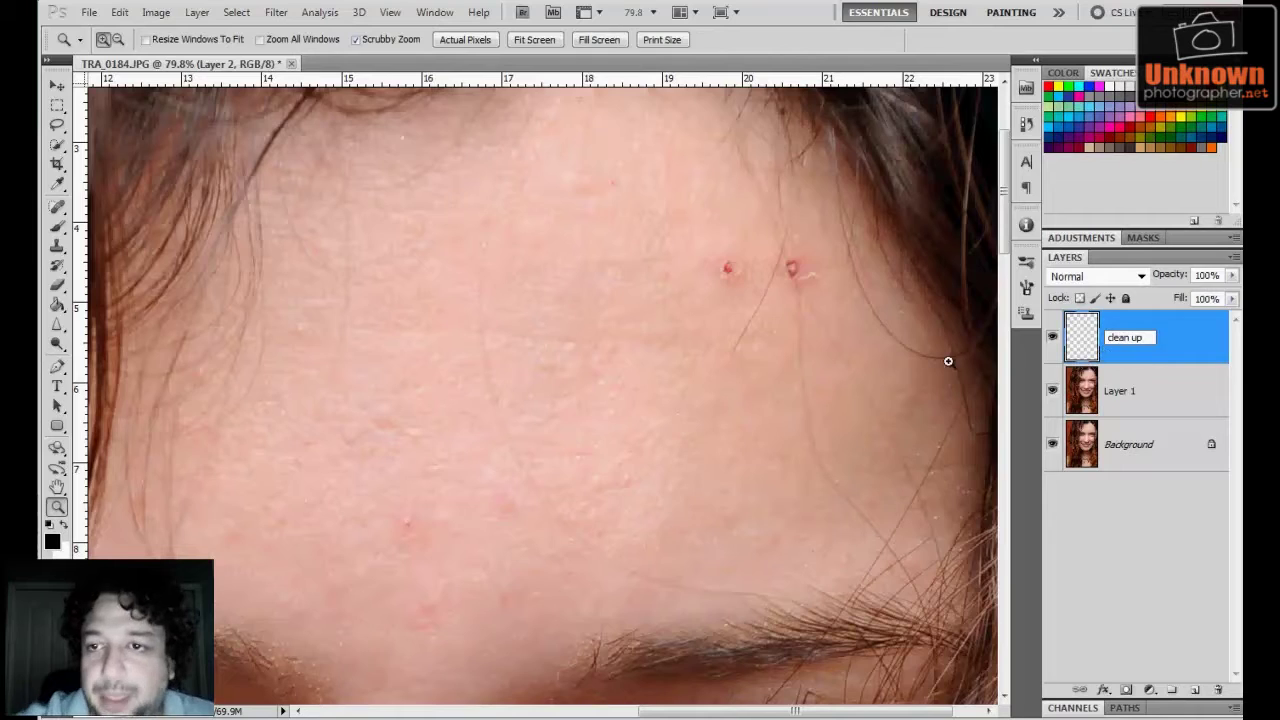
pyautogui.press('Return')
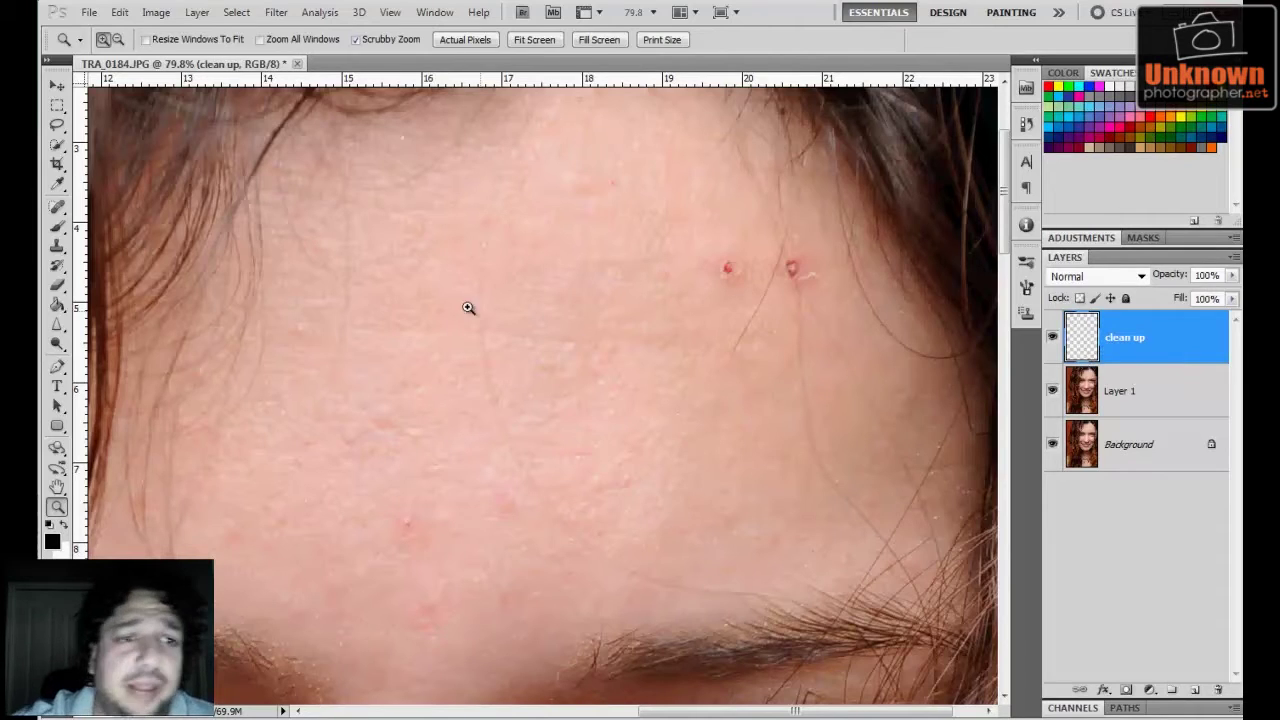
# Step: Set up the Spot Healing Brush with Content-Aware type and Sample All Layers for the "clean up" layer
pyautogui.click(57, 208)
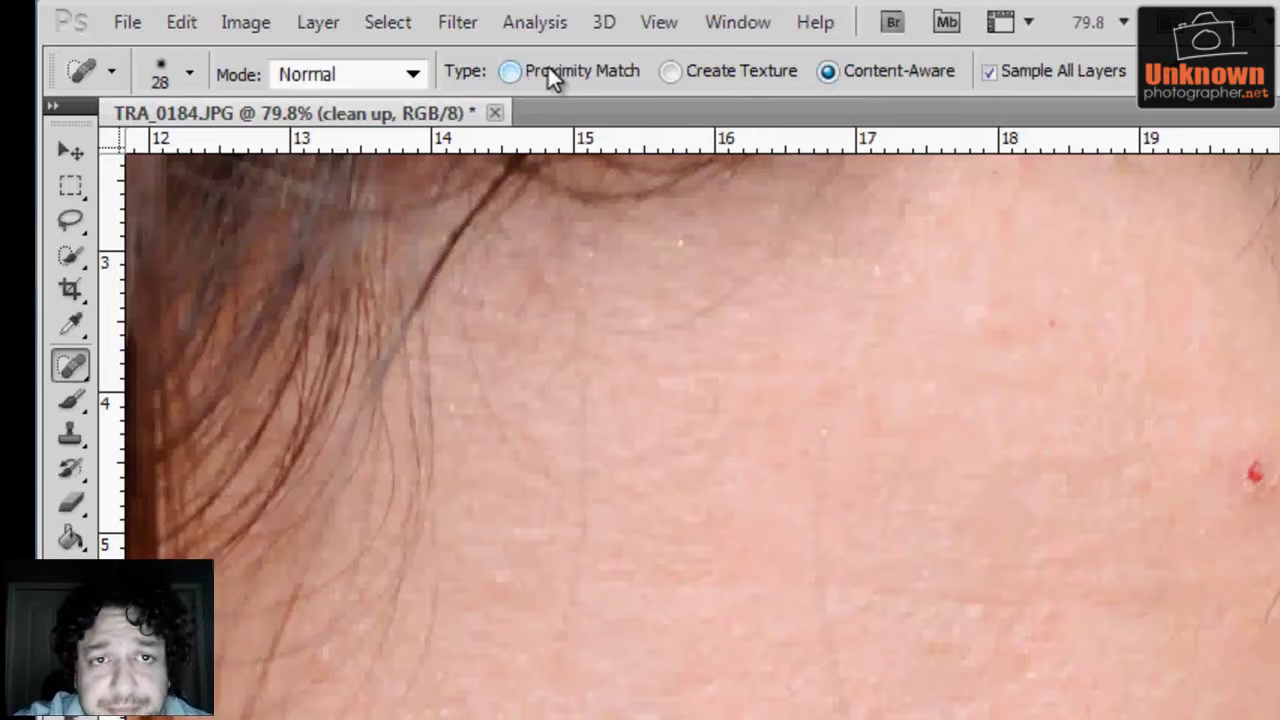
pyautogui.click(988, 71)
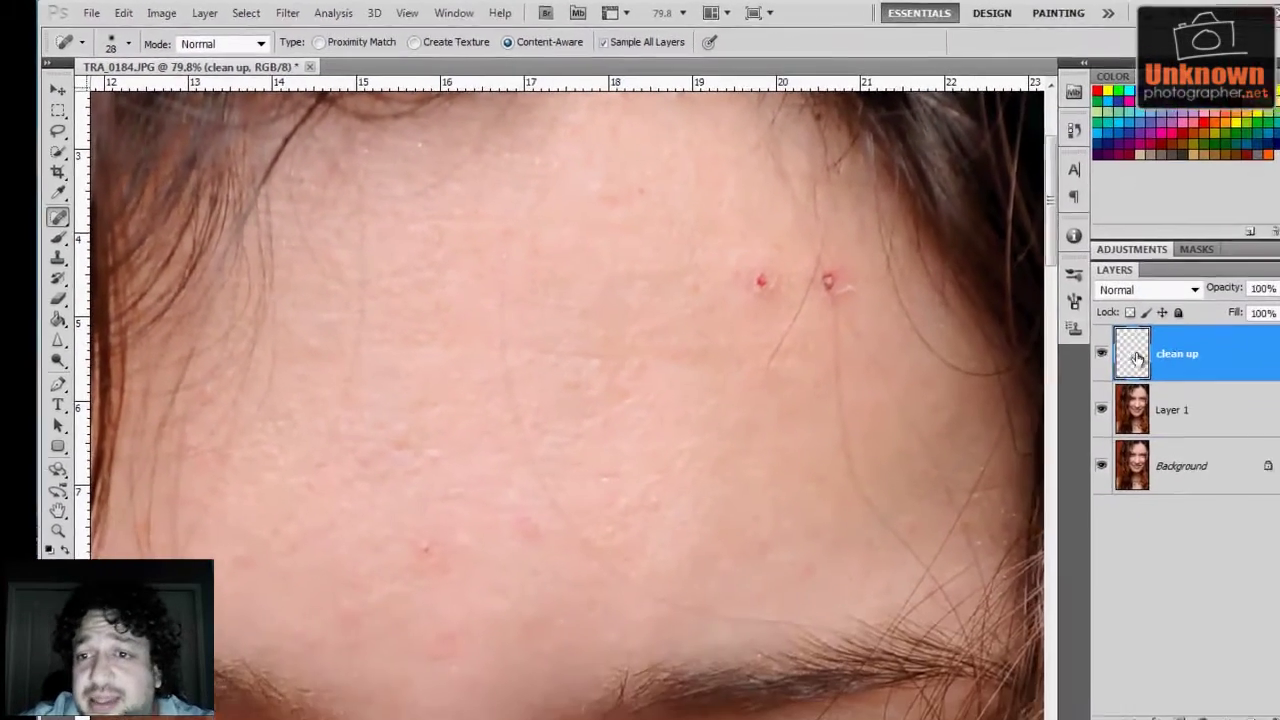
pyautogui.click(1114, 337)
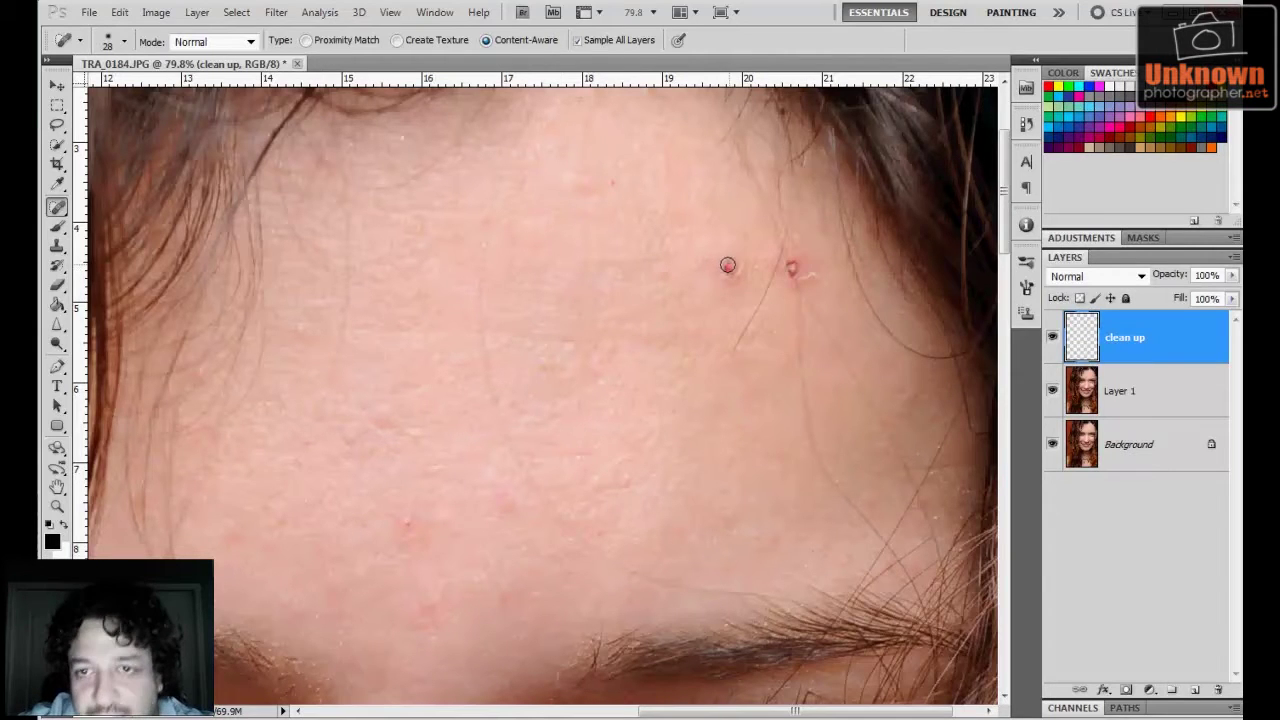
pyautogui.click(614, 42)
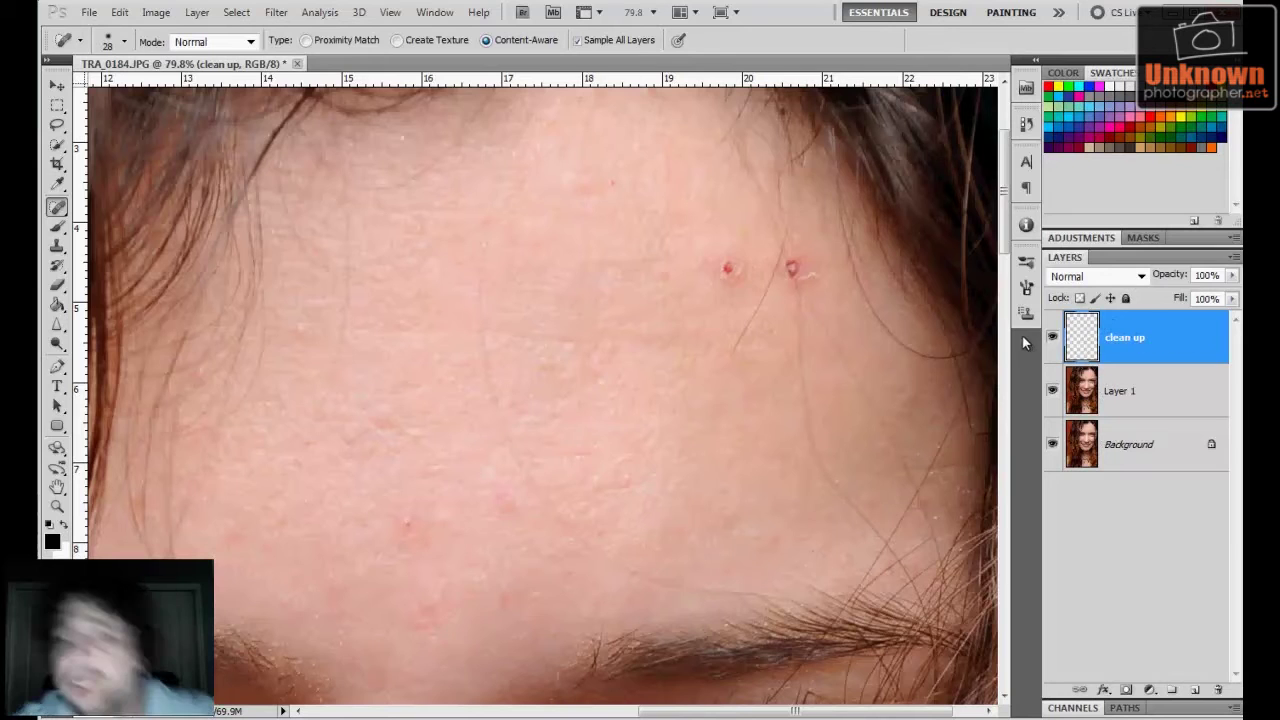
# Step: Heal the red blemish on the forehead nearer the centre, including the reddish skin around it, with the Spot Healing Brush
pyautogui.click(727, 272)
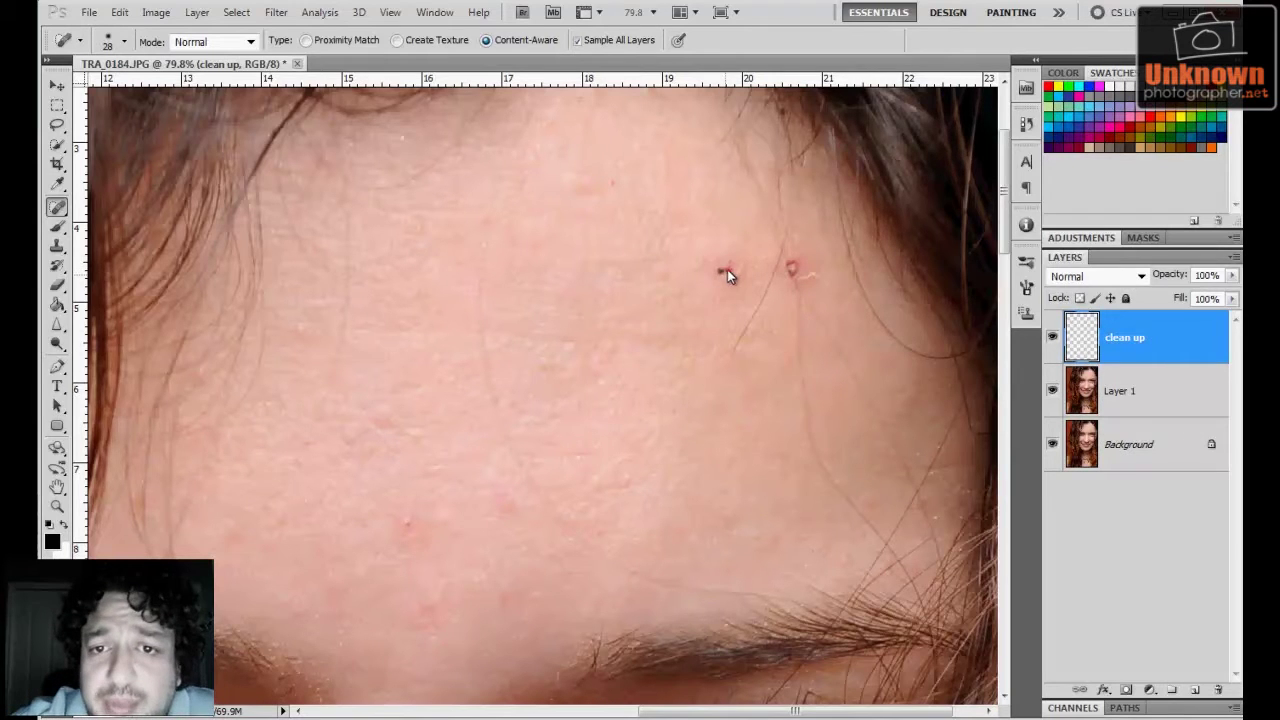
pyautogui.click(724, 266)
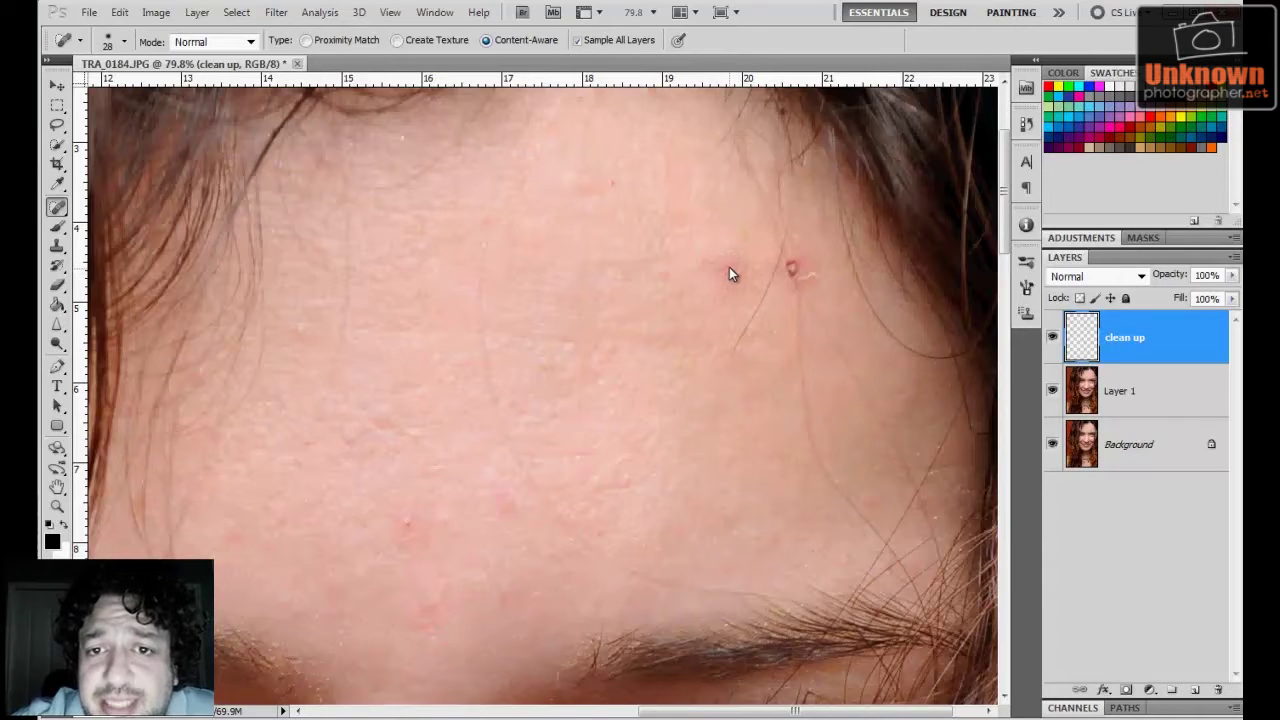
pyautogui.click(736, 274)
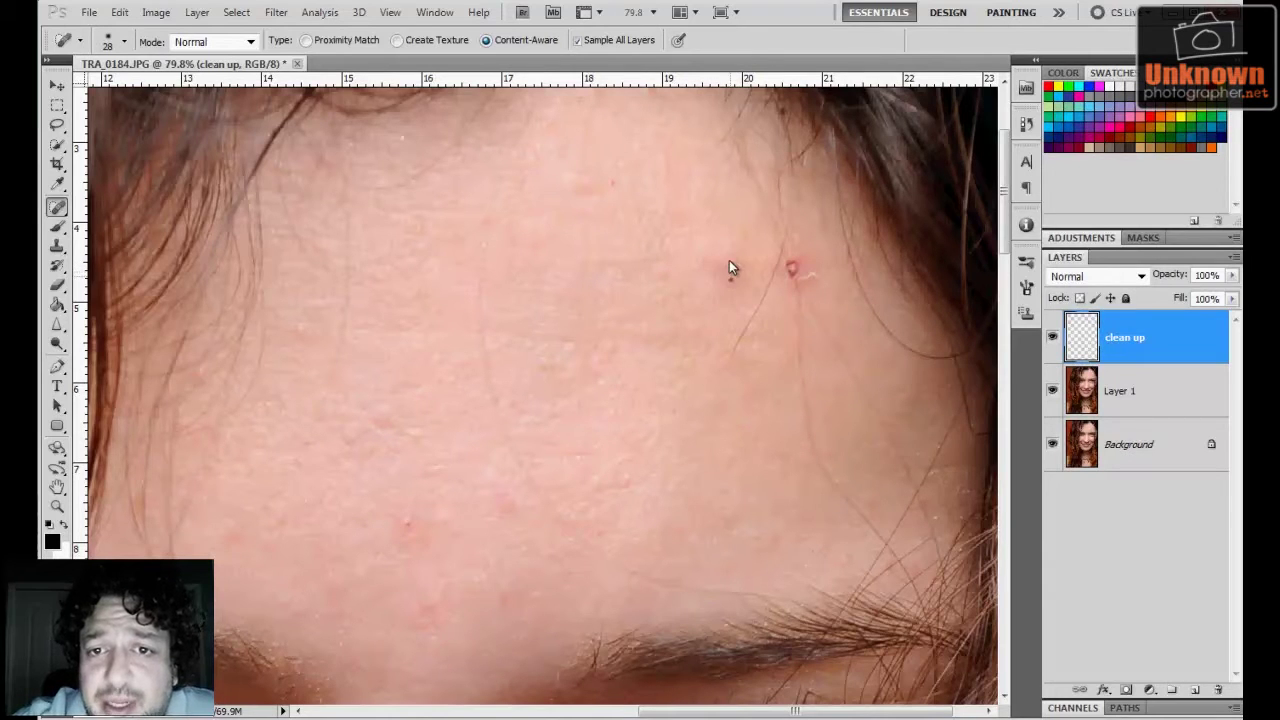
pyautogui.click(720, 259)
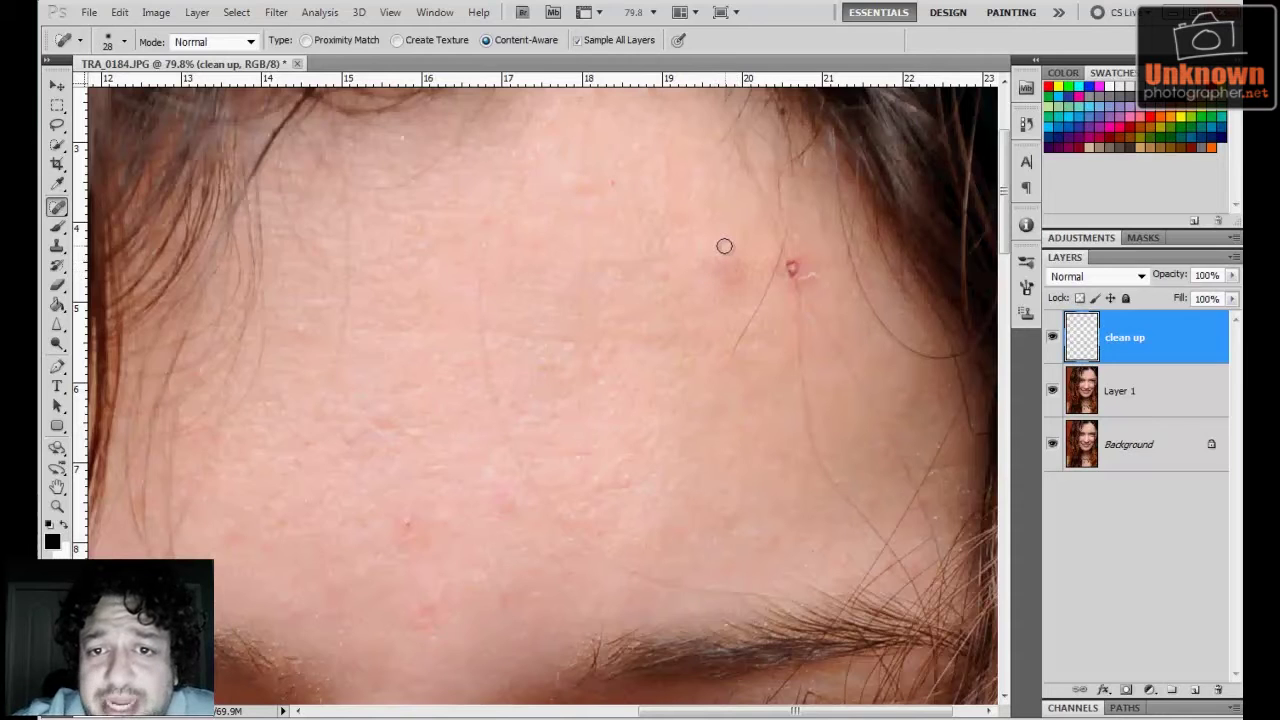
pyautogui.moveTo(723, 246)
pyautogui.mouseDown()
pyautogui.moveTo(673, 265)
pyautogui.moveTo(749, 270)
pyautogui.moveTo(731, 303)
pyautogui.moveTo(741, 296)
pyautogui.moveTo(696, 286)
pyautogui.moveTo(712, 259)
pyautogui.moveTo(722, 263)
pyautogui.moveTo(705, 300)
pyautogui.mouseUp()
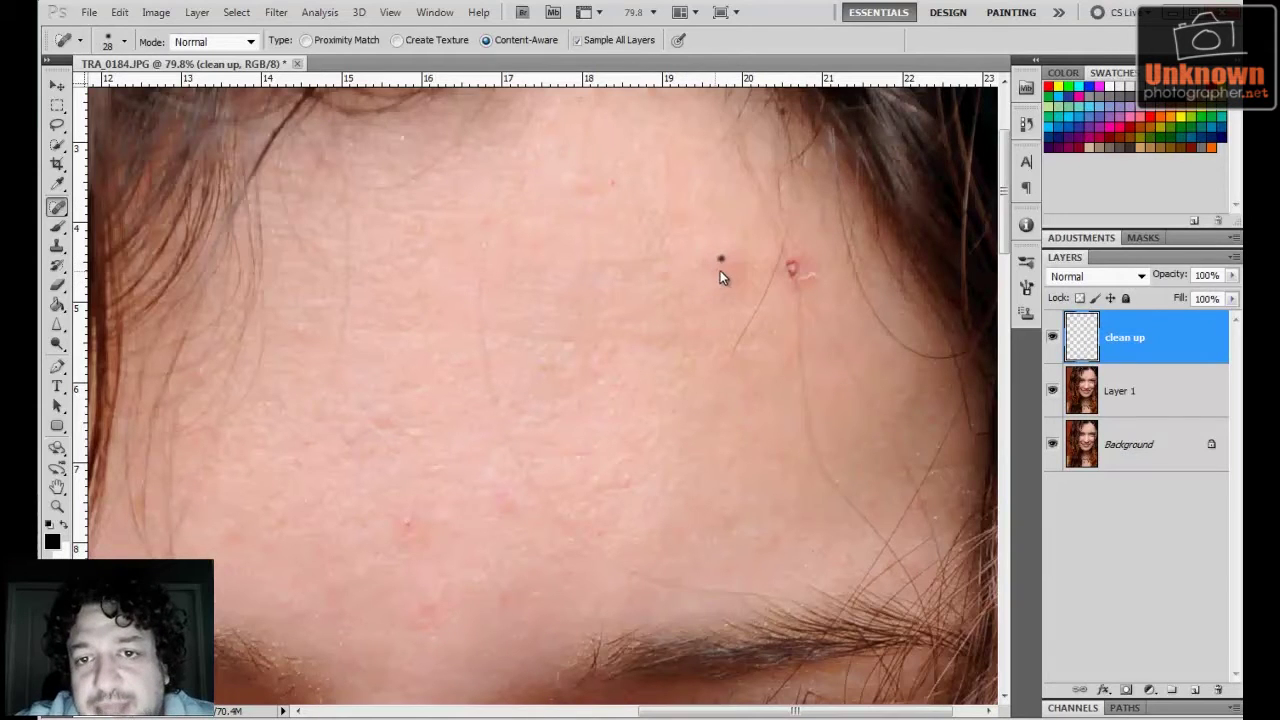
# Step: Heal the second red blemish on the forehead, beside the stray hair, together with its surrounding redness
pyautogui.click(793, 273)
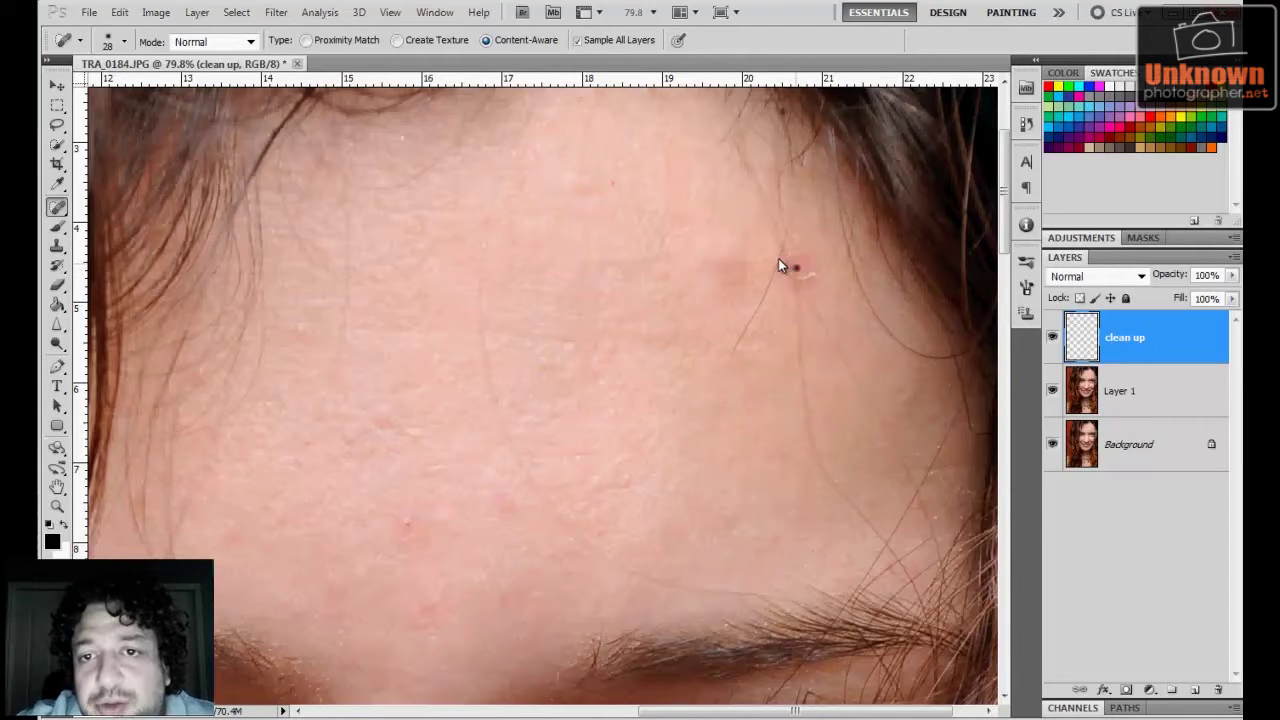
pyautogui.click(795, 276)
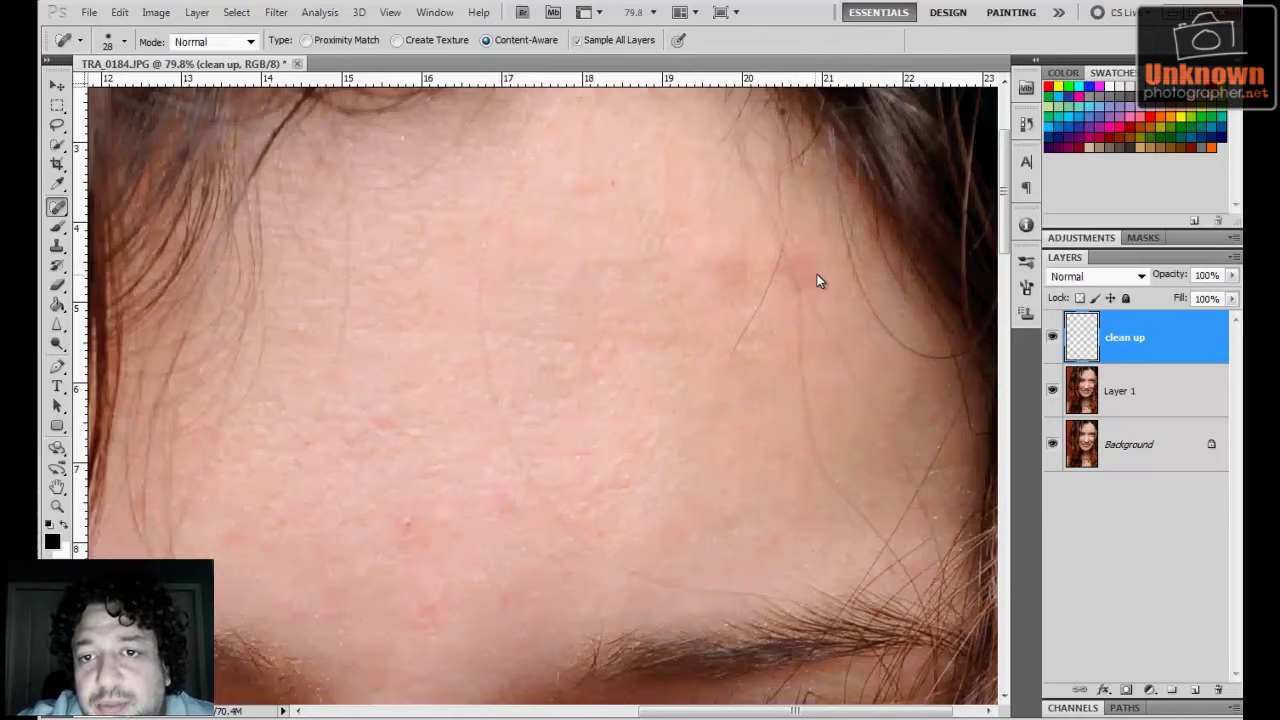
pyautogui.click(804, 279)
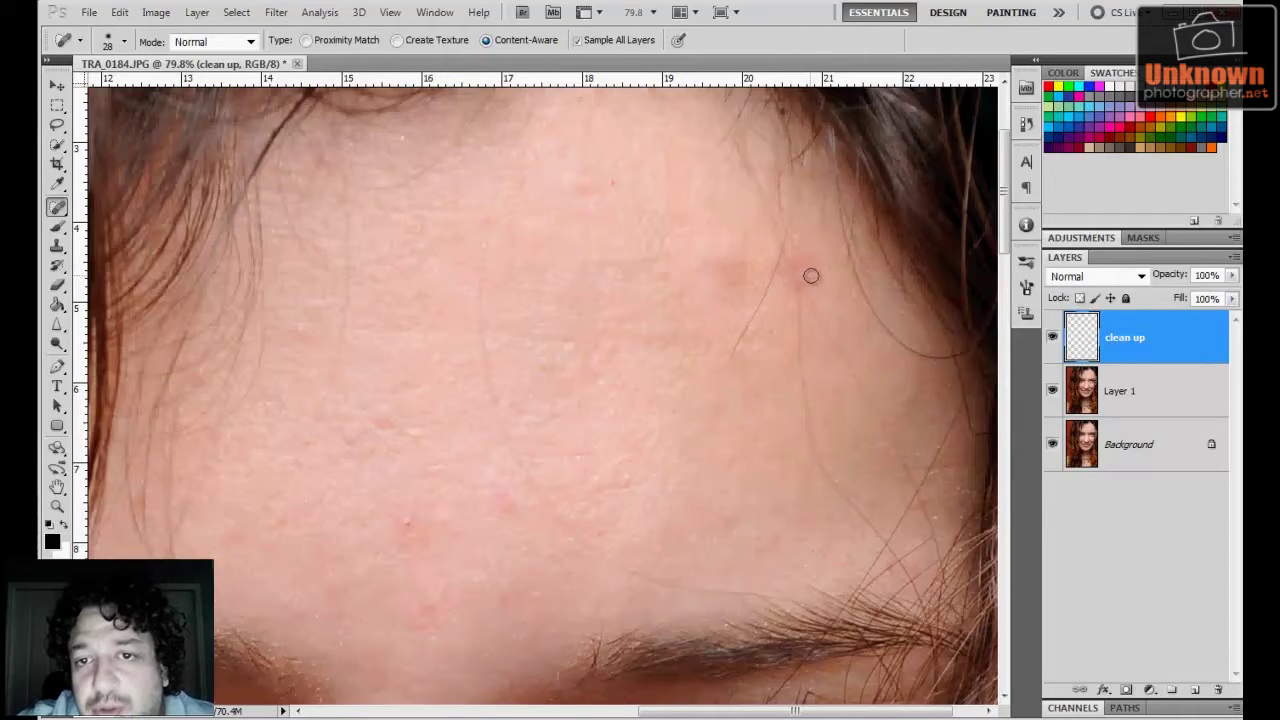
pyautogui.click(825, 267)
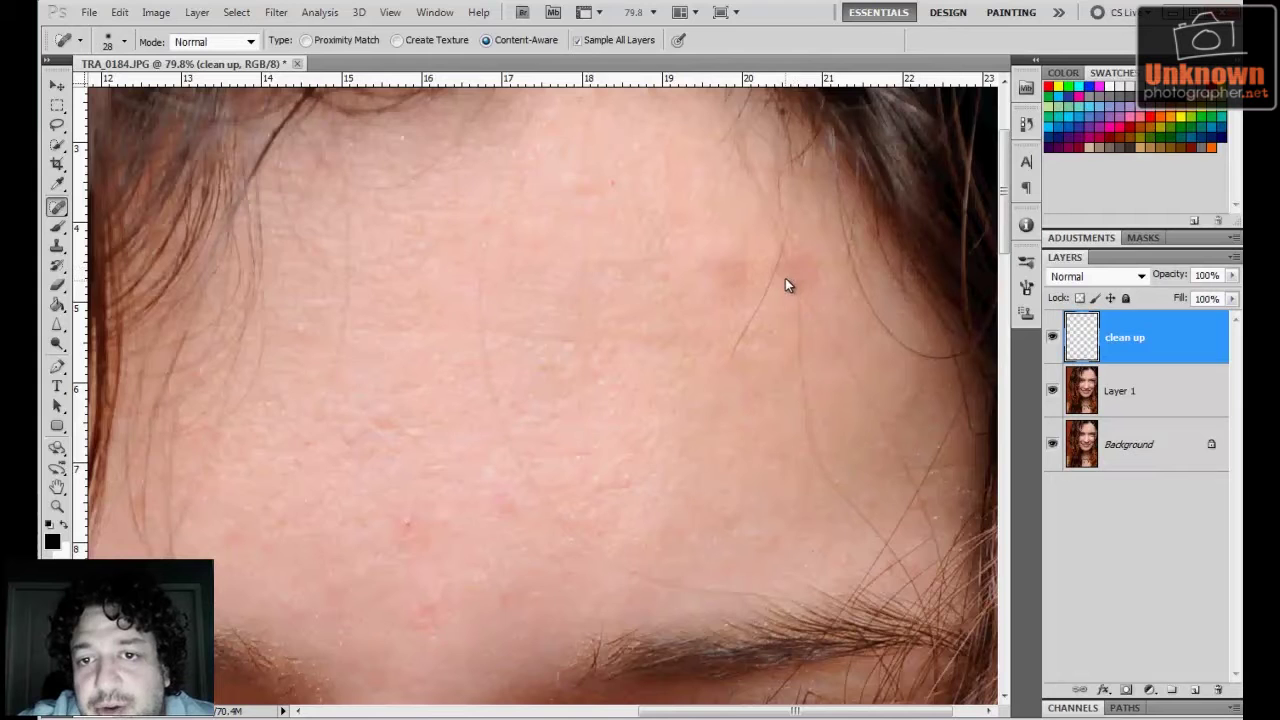
pyautogui.click(790, 252)
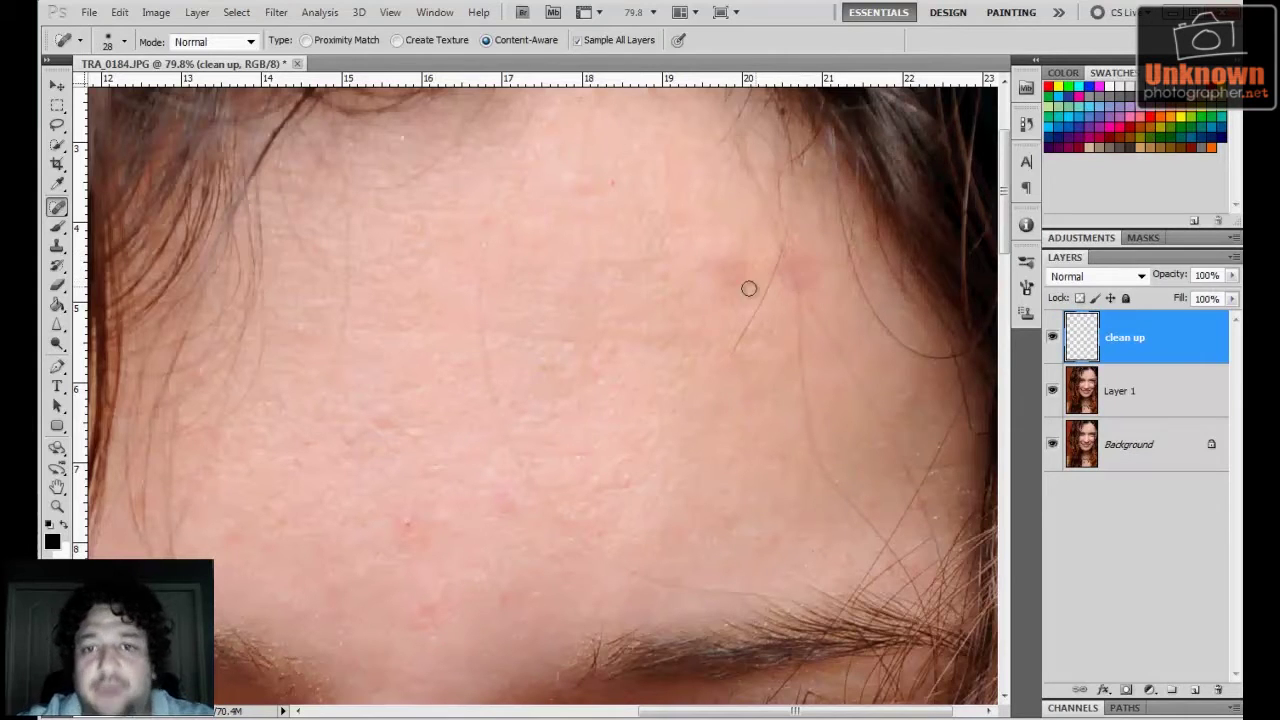
# Step: Heal the red spots on the lower forehead above the eyebrows with the Spot Healing Brush
pyautogui.moveTo(669, 337); pyautogui.dragTo(723, 200)
pyautogui.moveTo(617, 290); pyautogui.dragTo(664, 170)
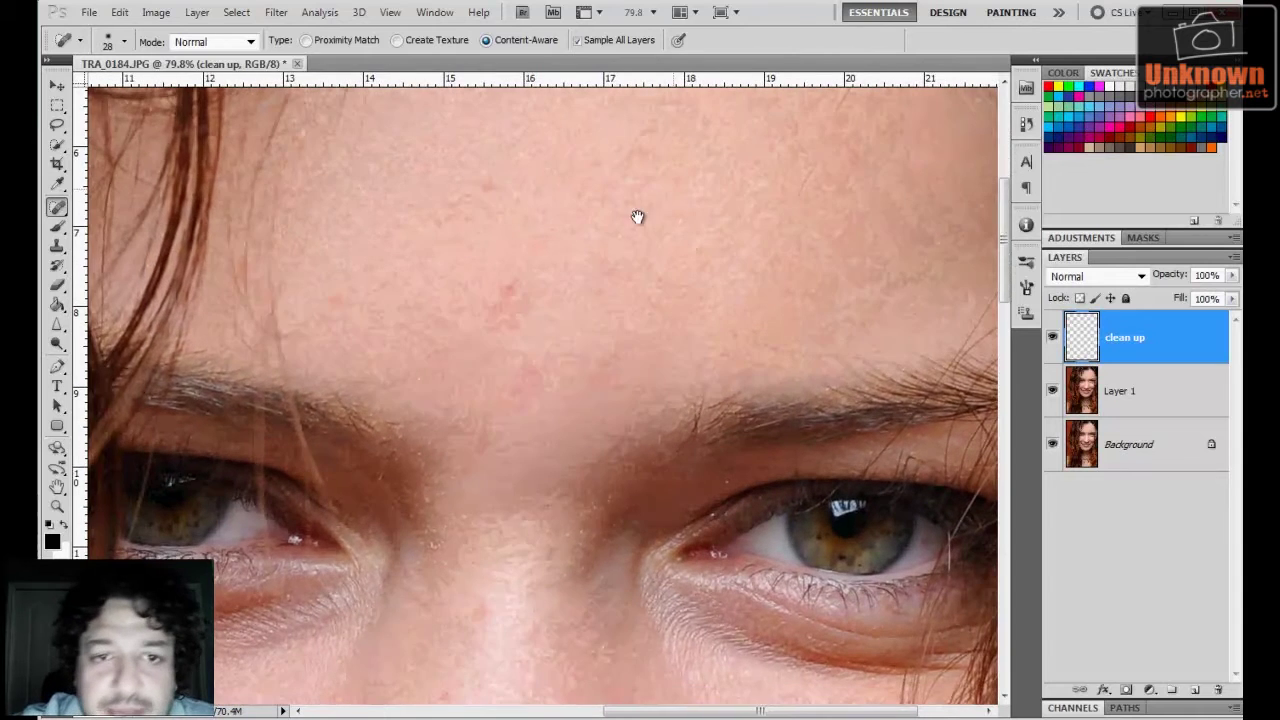
pyautogui.click(503, 285)
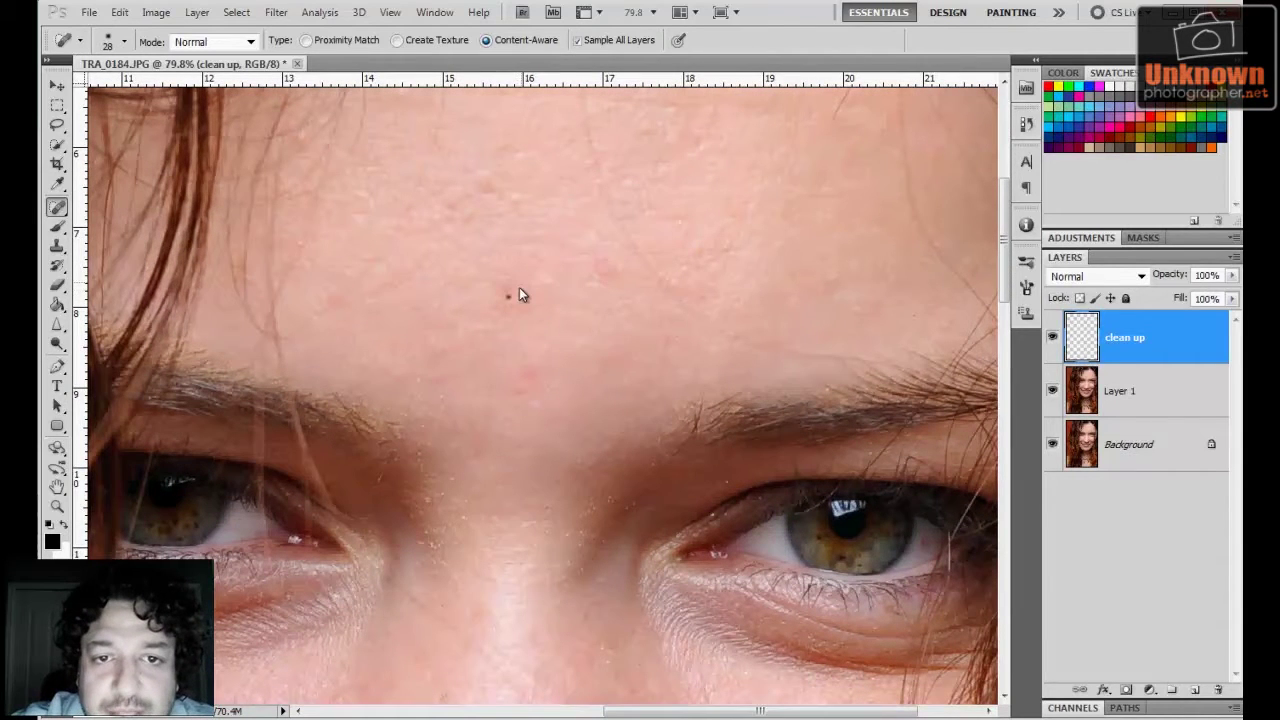
pyautogui.click(501, 293)
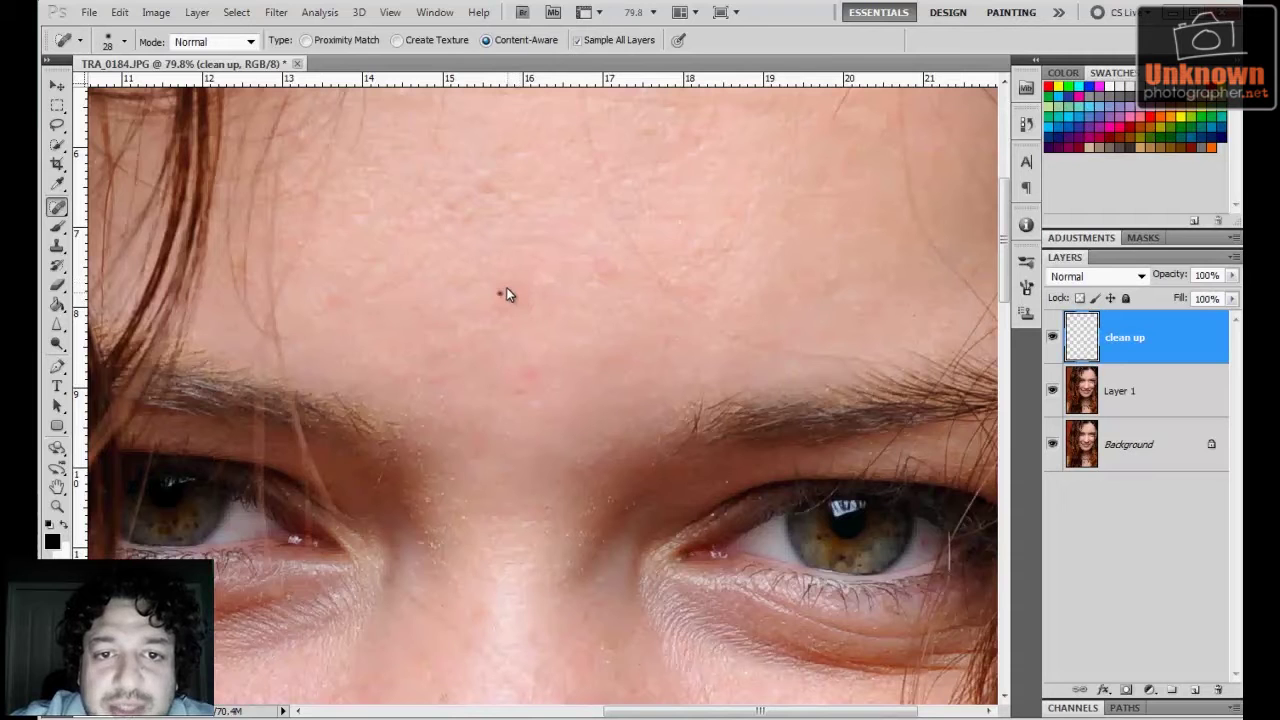
pyautogui.click(600, 264)
# Step: Heal the small spots on both sides of the nose bridge between the eyes
pyautogui.moveTo(571, 354)
pyautogui.mouseDown()
pyautogui.moveTo(546, 303)
pyautogui.moveTo(580, 217)
pyautogui.moveTo(534, 327)
pyautogui.mouseUp()
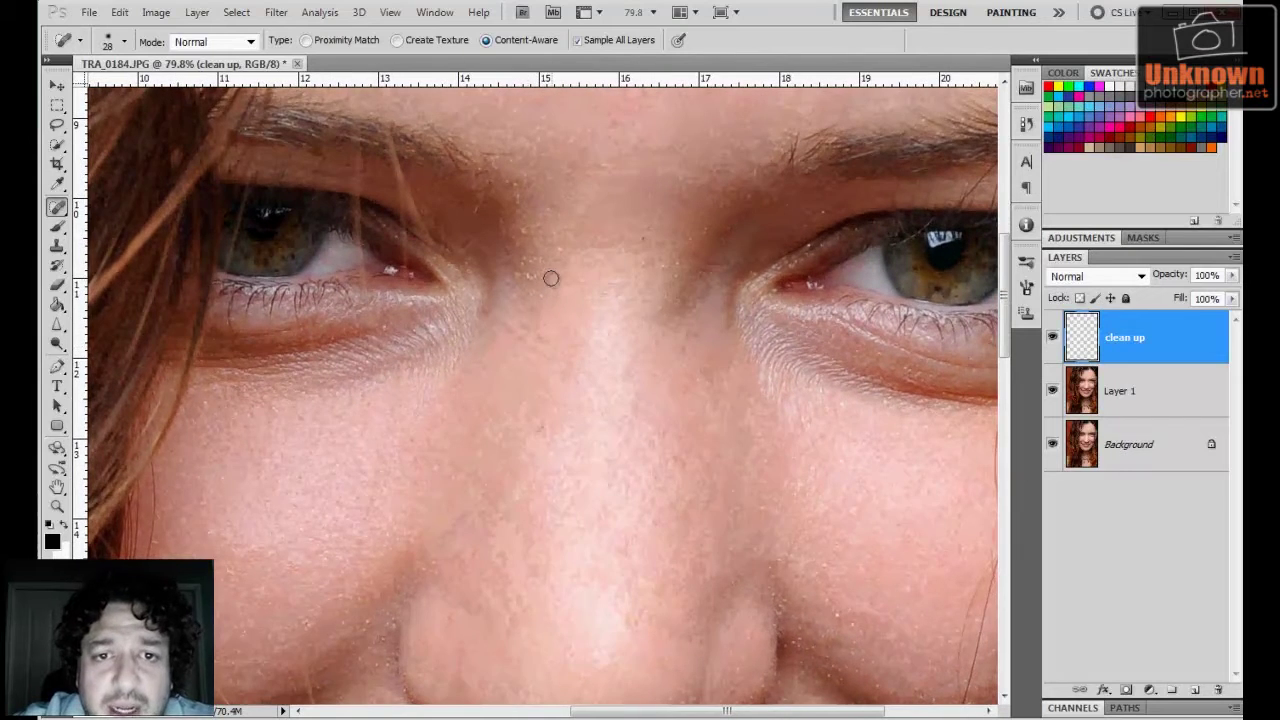
pyautogui.click(527, 229)
pyautogui.click(551, 258)
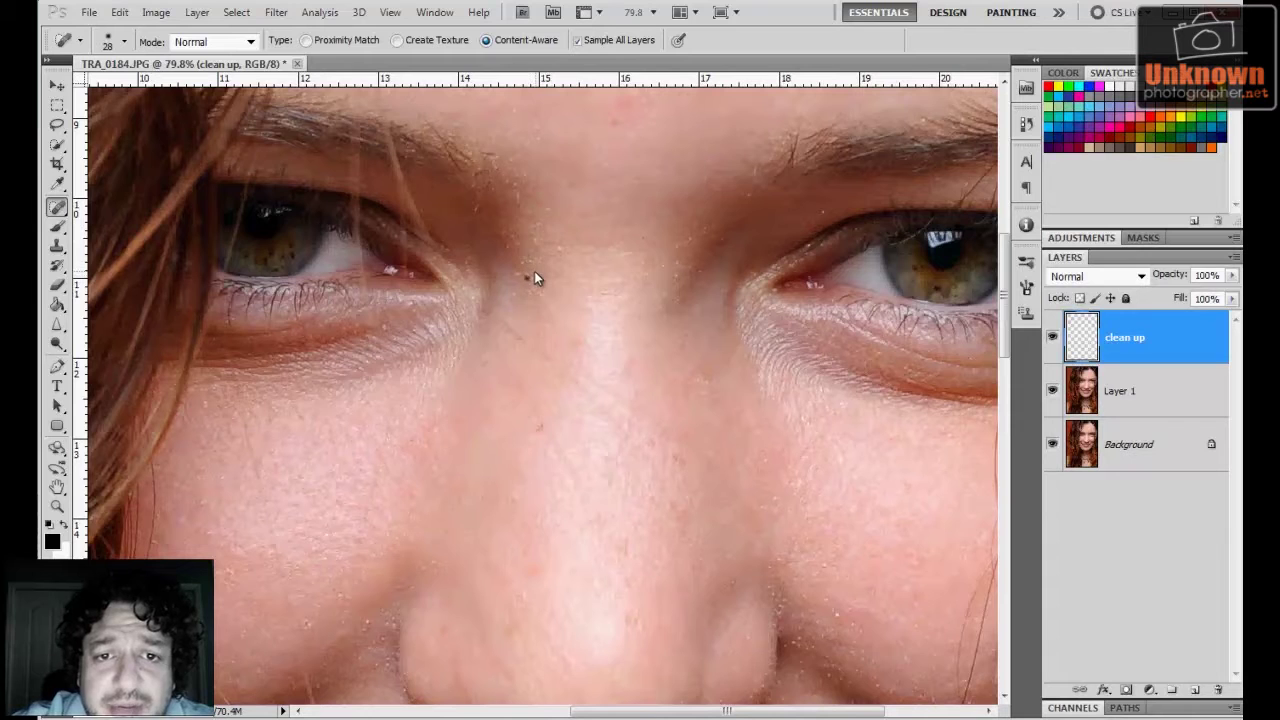
pyautogui.click(695, 232)
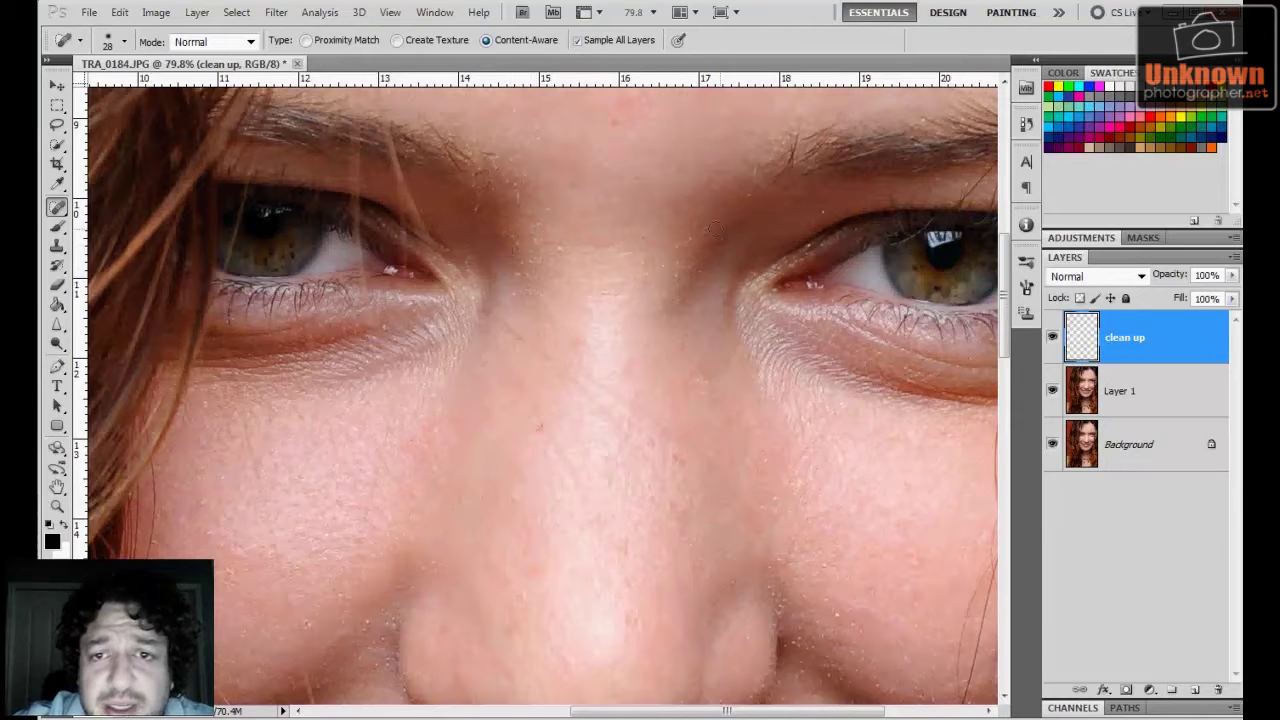
pyautogui.click(709, 227)
pyautogui.click(695, 230)
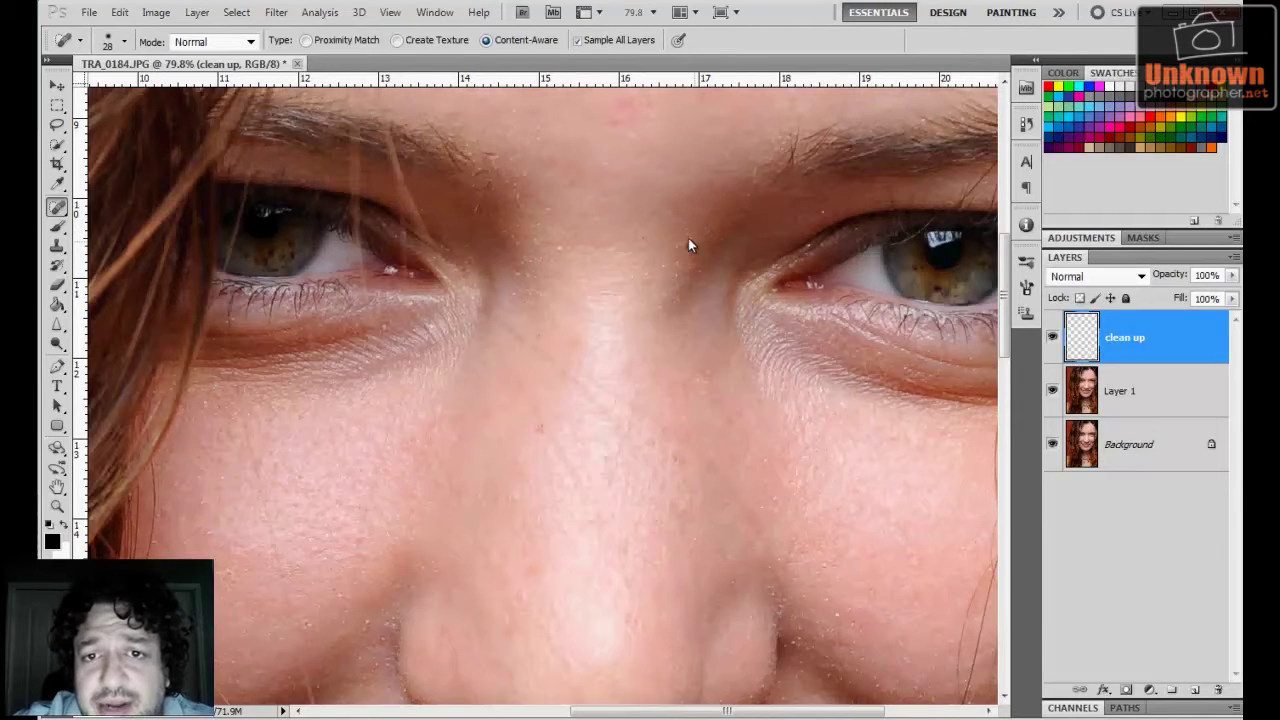
# Step: Heal the small blemishes on the cheek, the chin and the skin around the mouth
pyautogui.moveTo(593, 365); pyautogui.dragTo(654, 82)
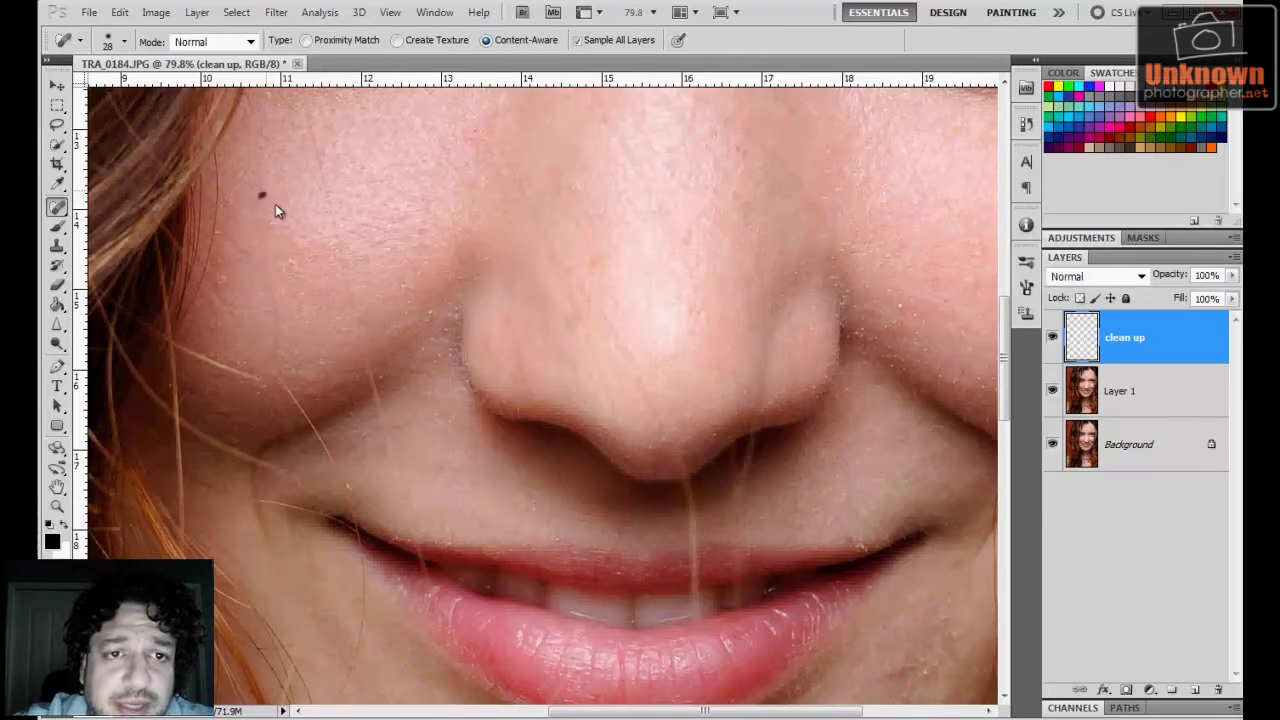
pyautogui.scroll(-5, 393, 249)
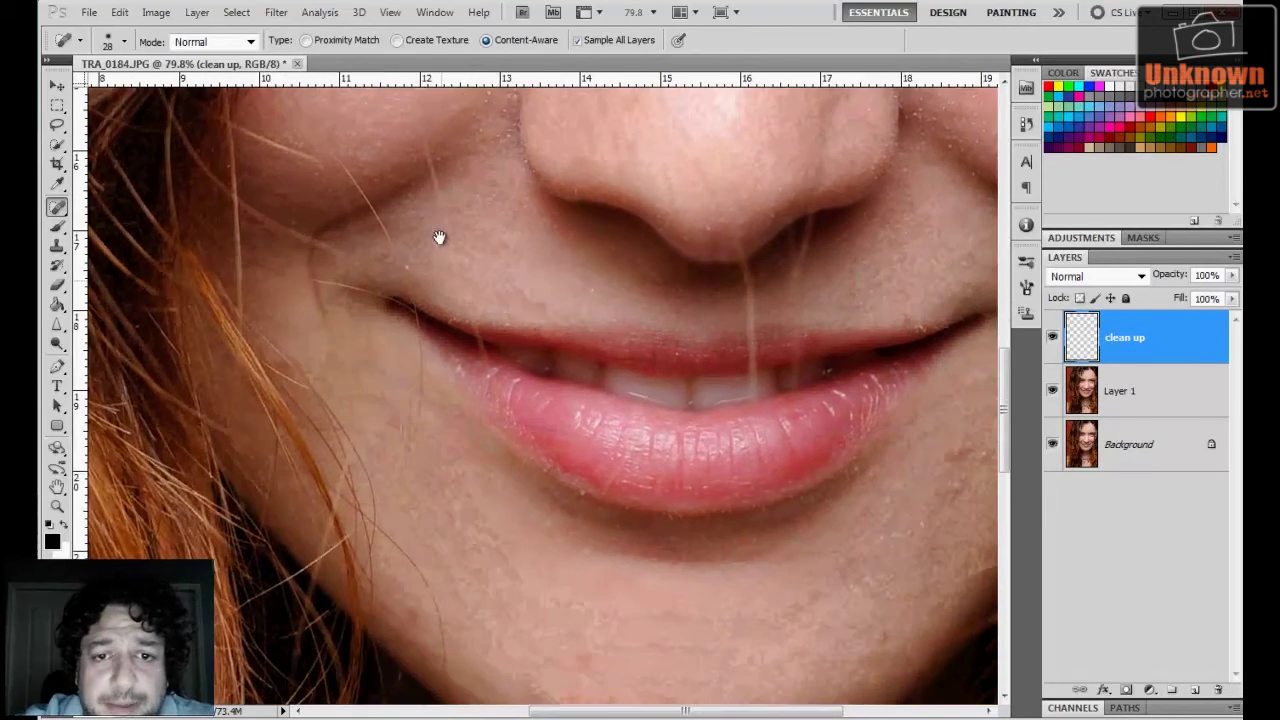
pyautogui.hscroll(-1, 440, 237)
pyautogui.click(450, 452)
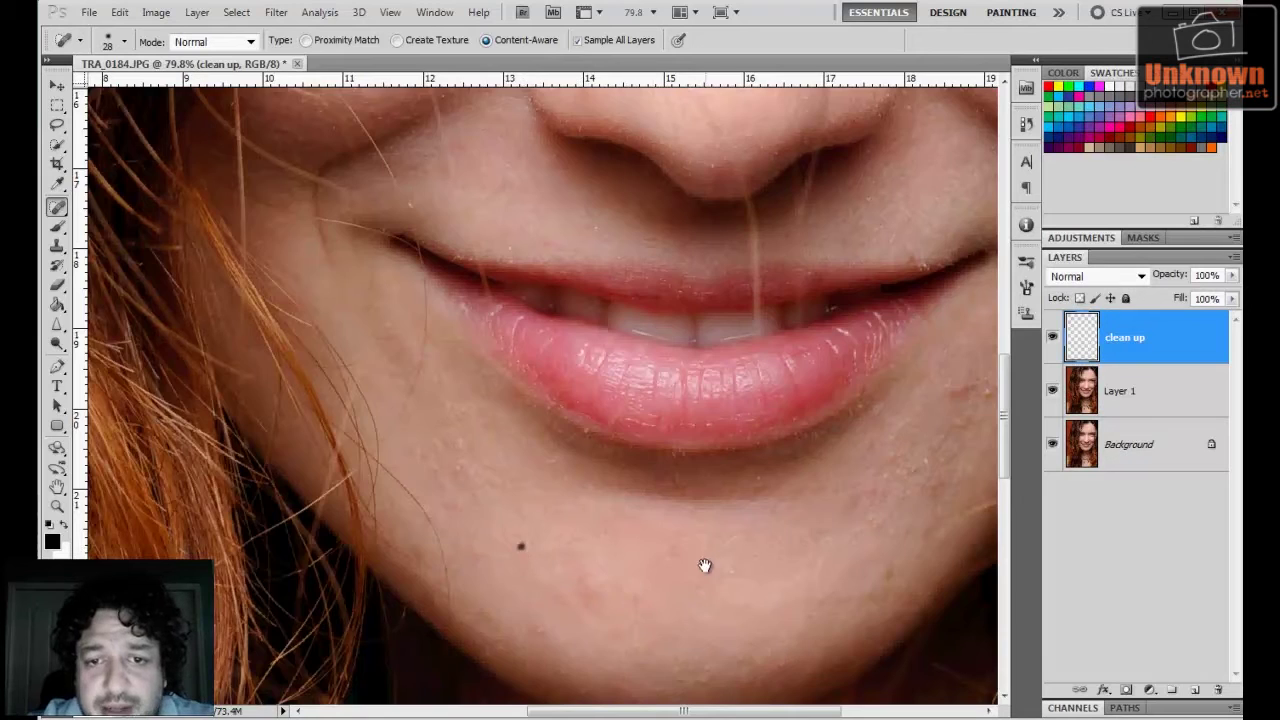
pyautogui.moveTo(705, 566)
pyautogui.mouseDown()
pyautogui.moveTo(603, 531)
pyautogui.moveTo(600, 580)
pyautogui.mouseUp()
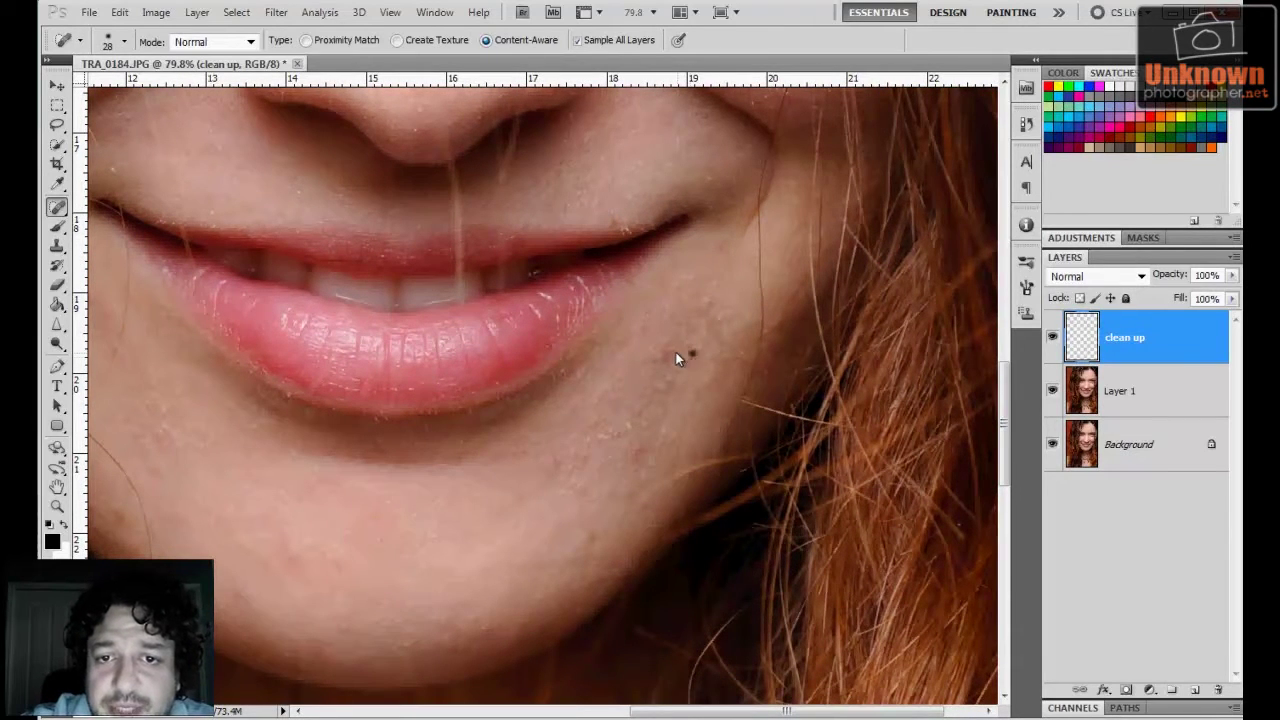
pyautogui.click(688, 354)
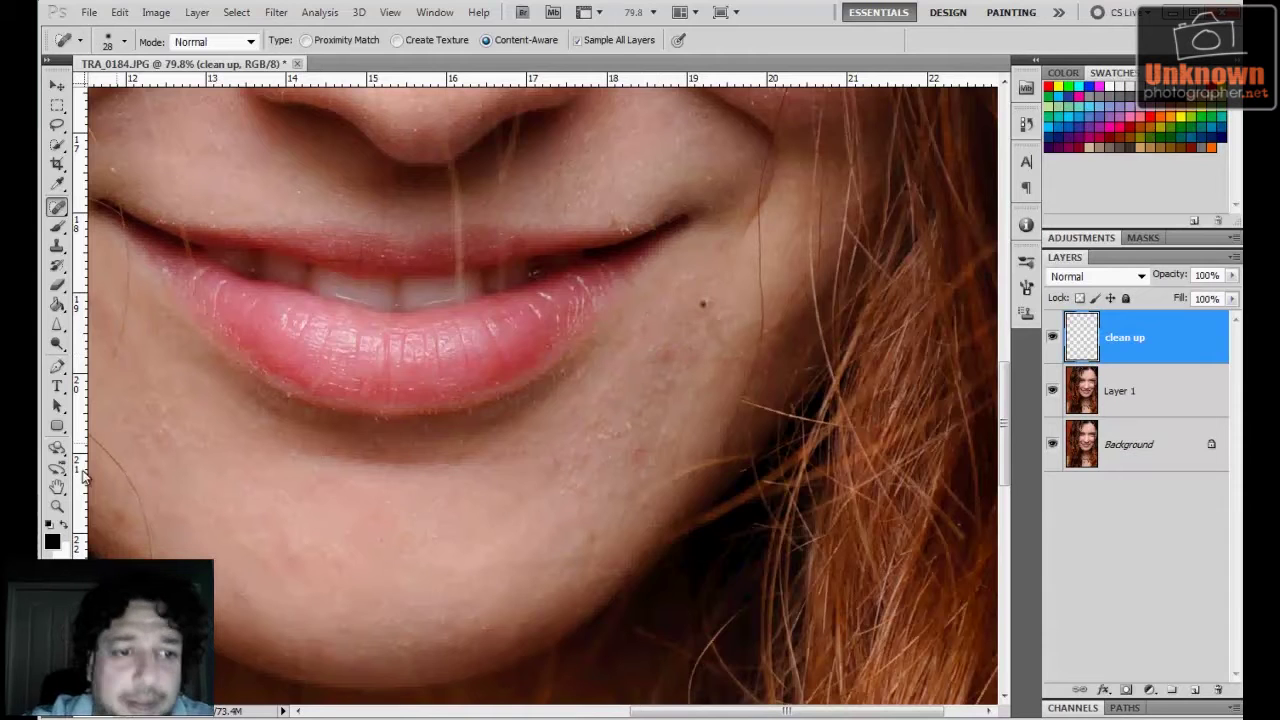
# Step: Stamp all visible layers into a new merged layer on top, and select the "clean up" layer
pyautogui.doubleClick(57, 487)
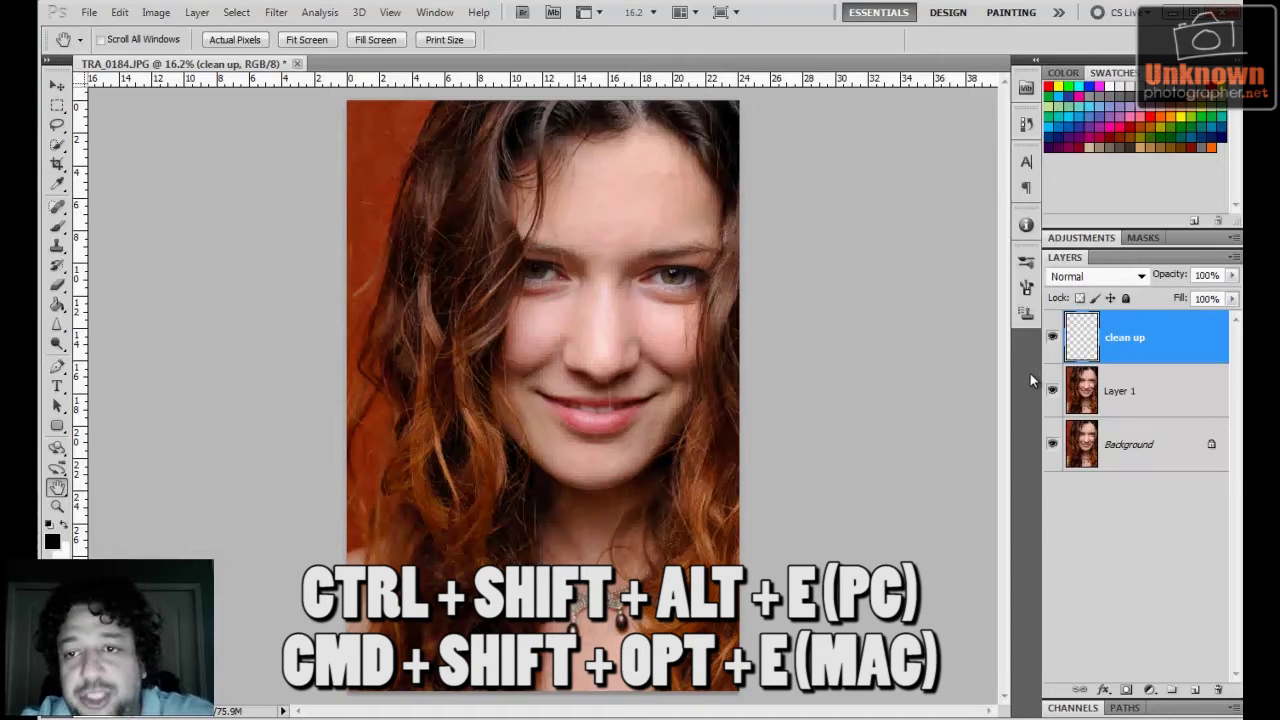
pyautogui.hotkey('ctrl', 'shift', 'alt', 'e')
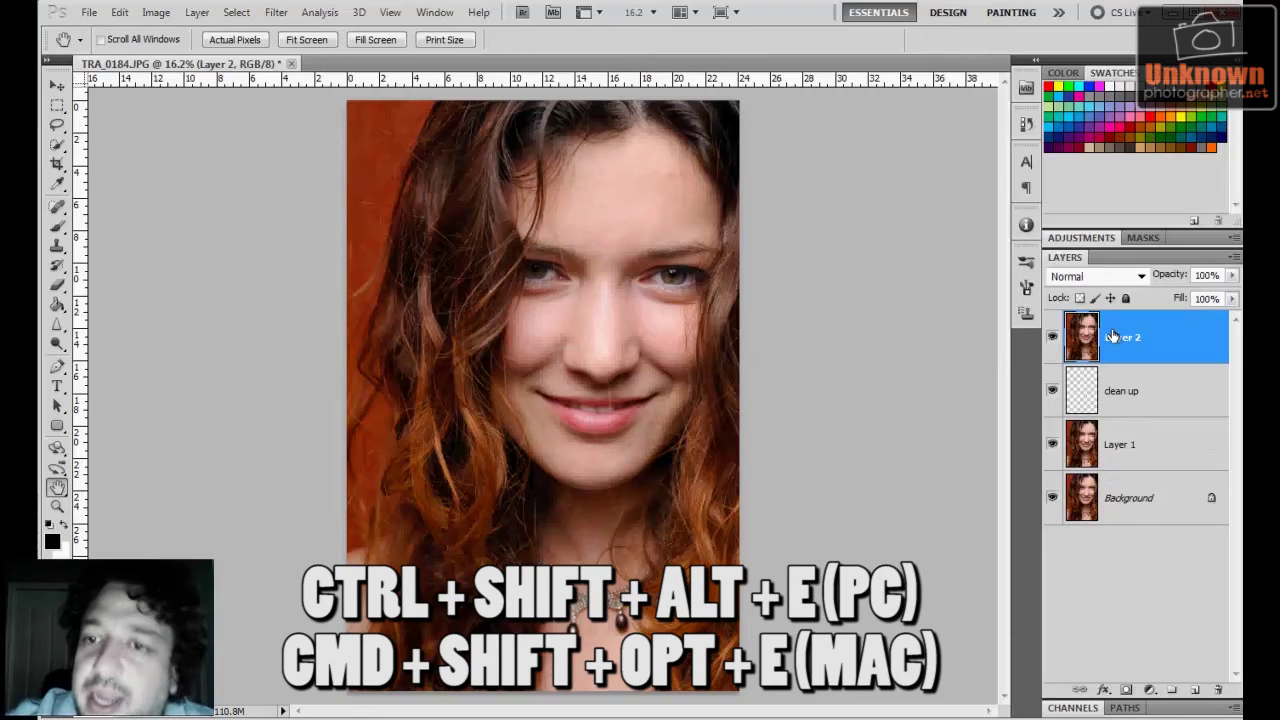
pyautogui.click(1110, 390)
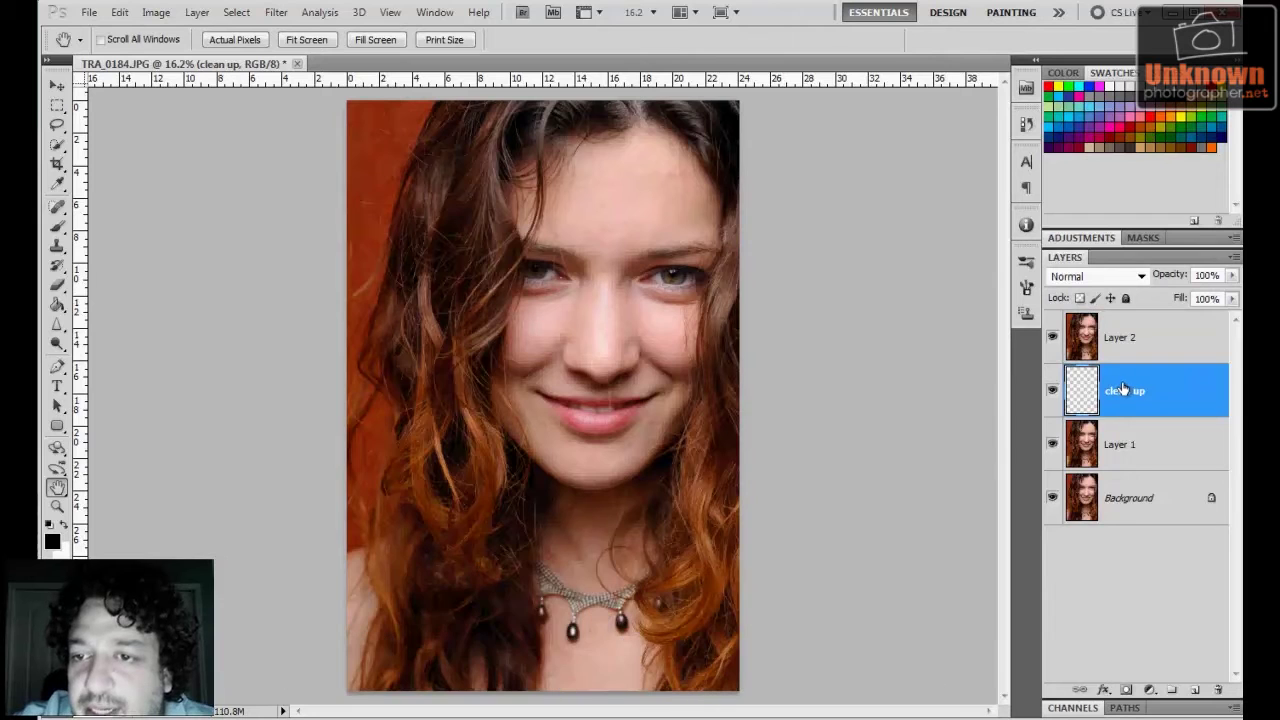
# Step: Rename the merged layer at the top of the stack "softening" and set its blend mode to Vivid Light
pyautogui.click(1115, 444)
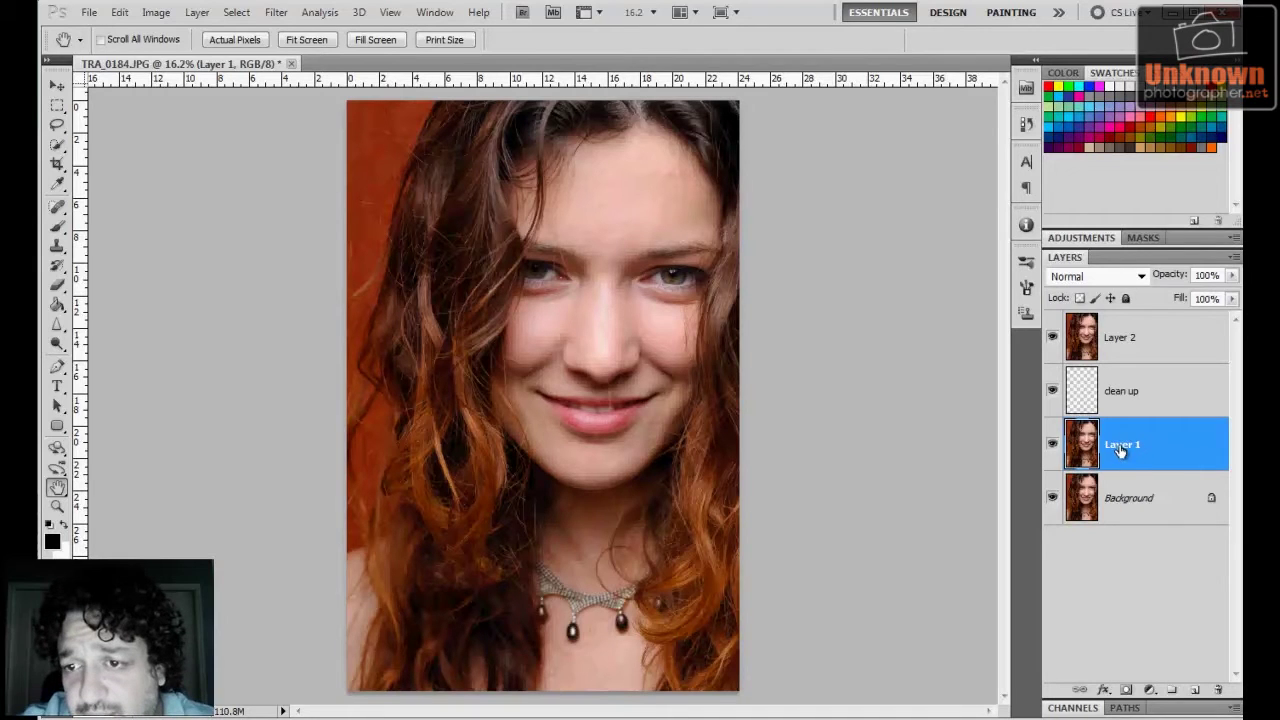
pyautogui.click(1113, 392)
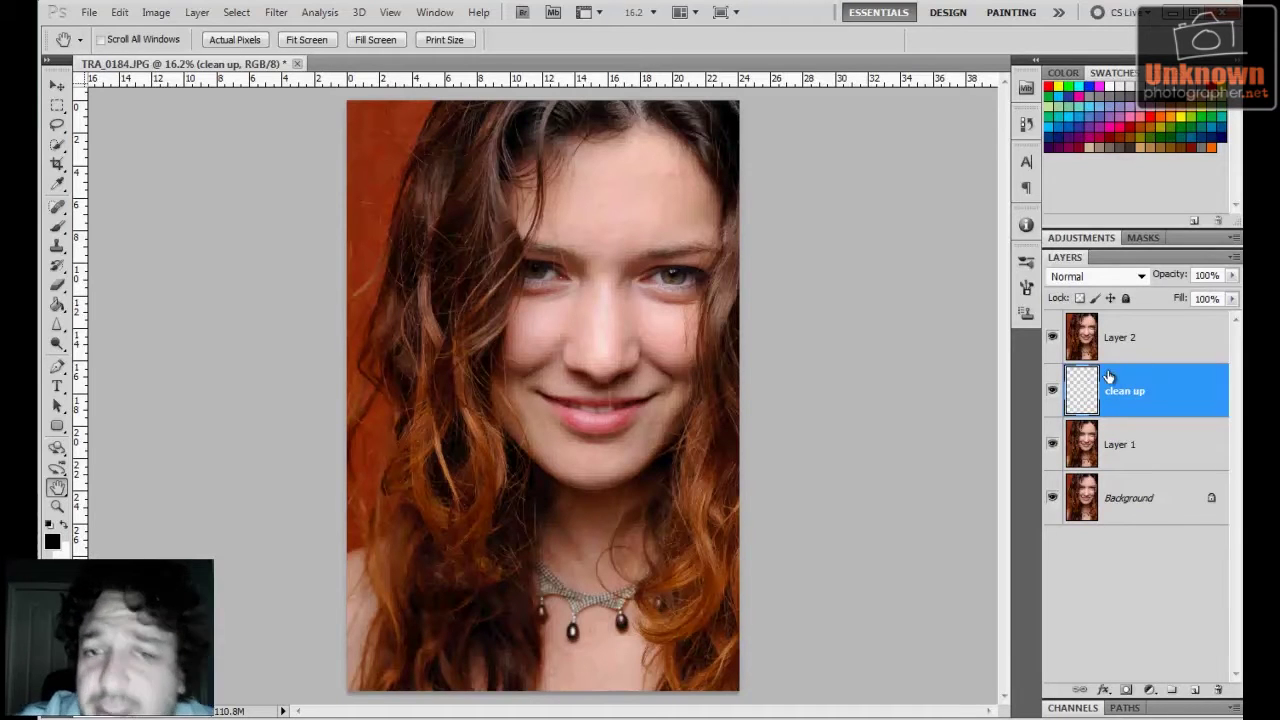
pyautogui.click(1126, 346)
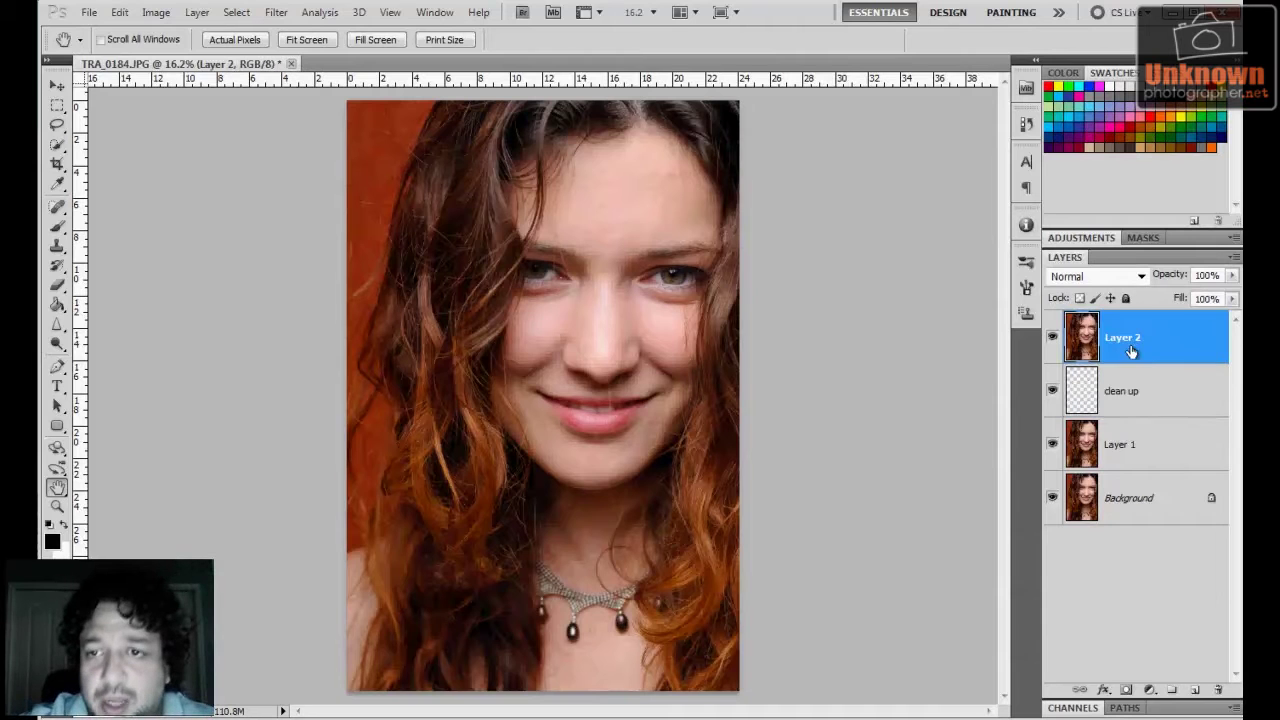
pyautogui.doubleClick(1126, 338)
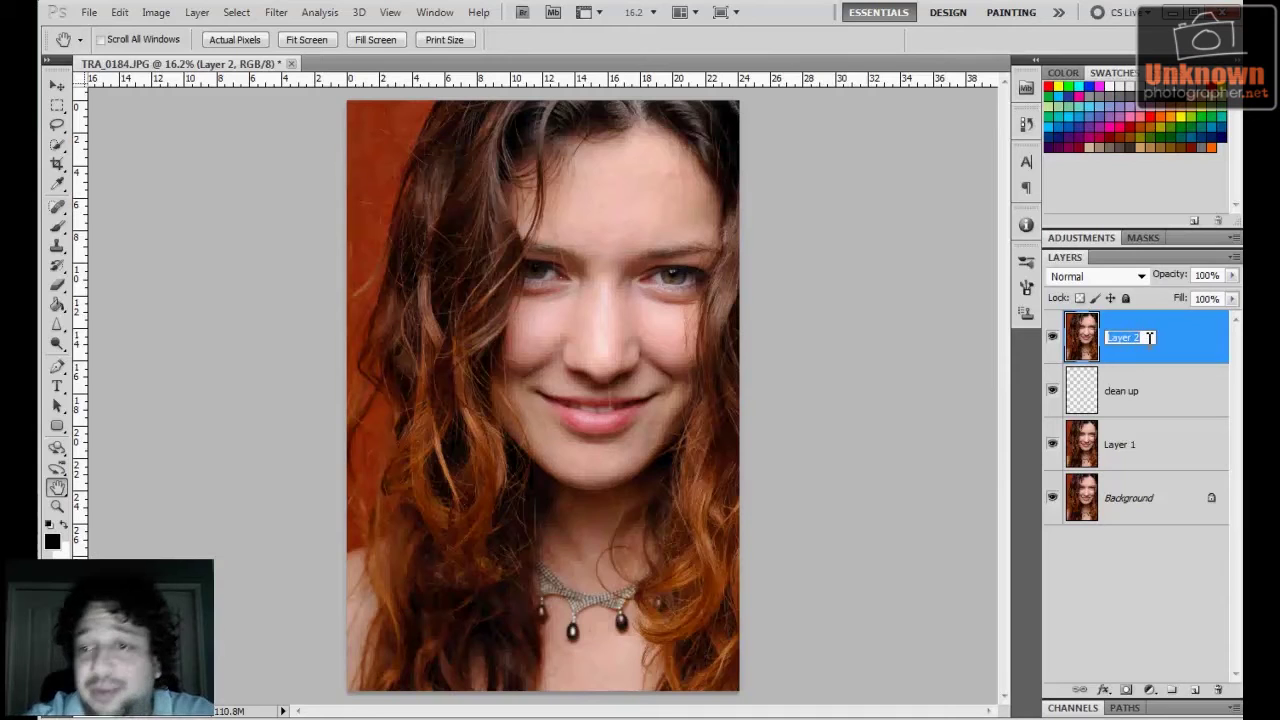
pyautogui.write('softening')
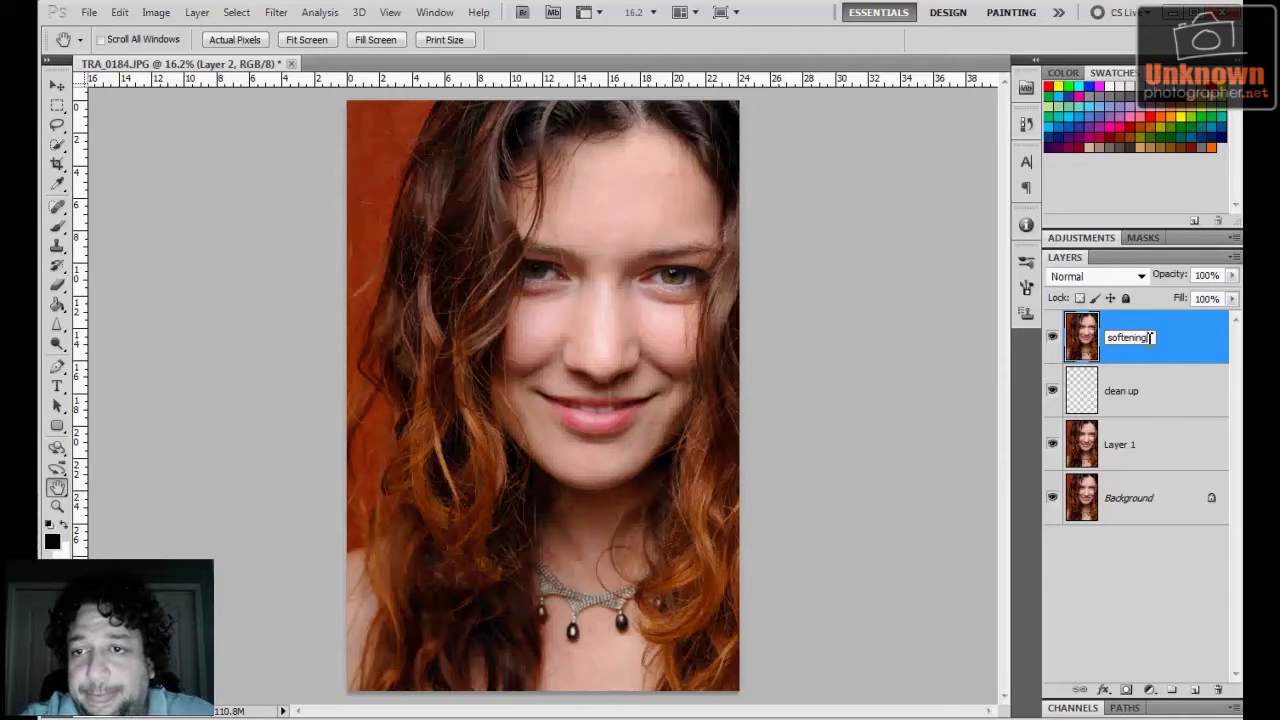
pyautogui.click(1166, 345)
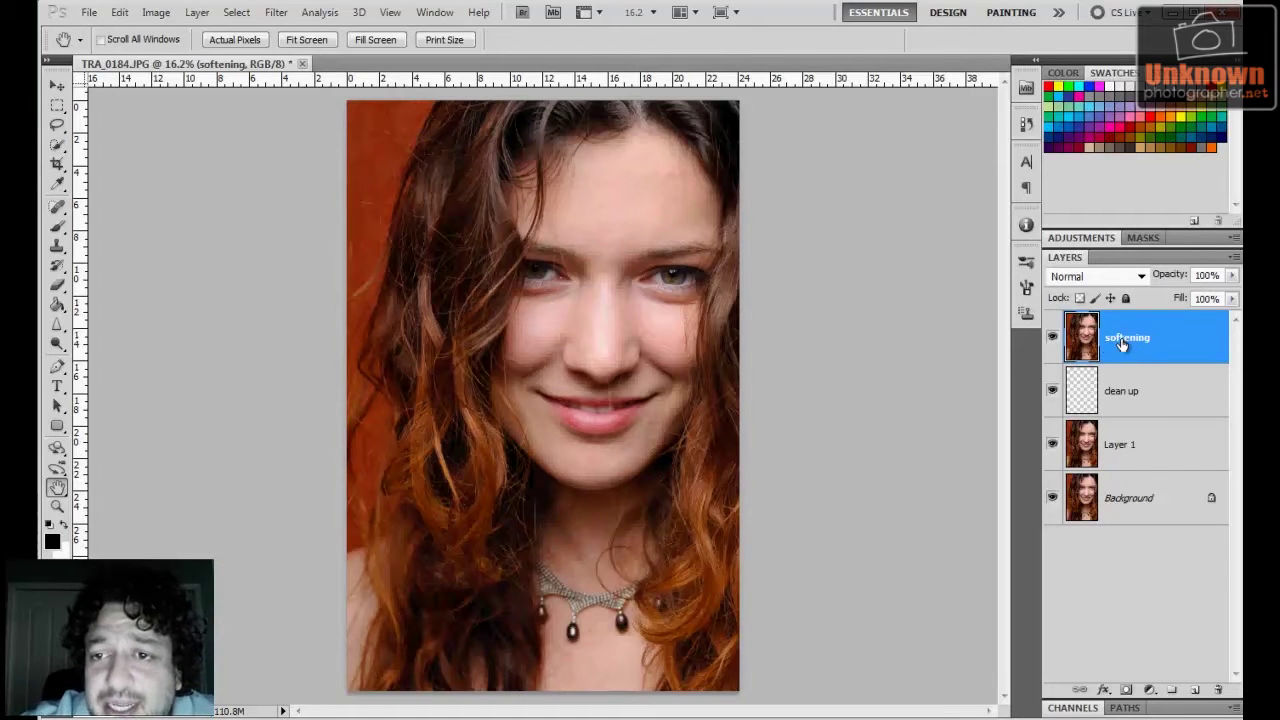
pyautogui.click(1140, 276)
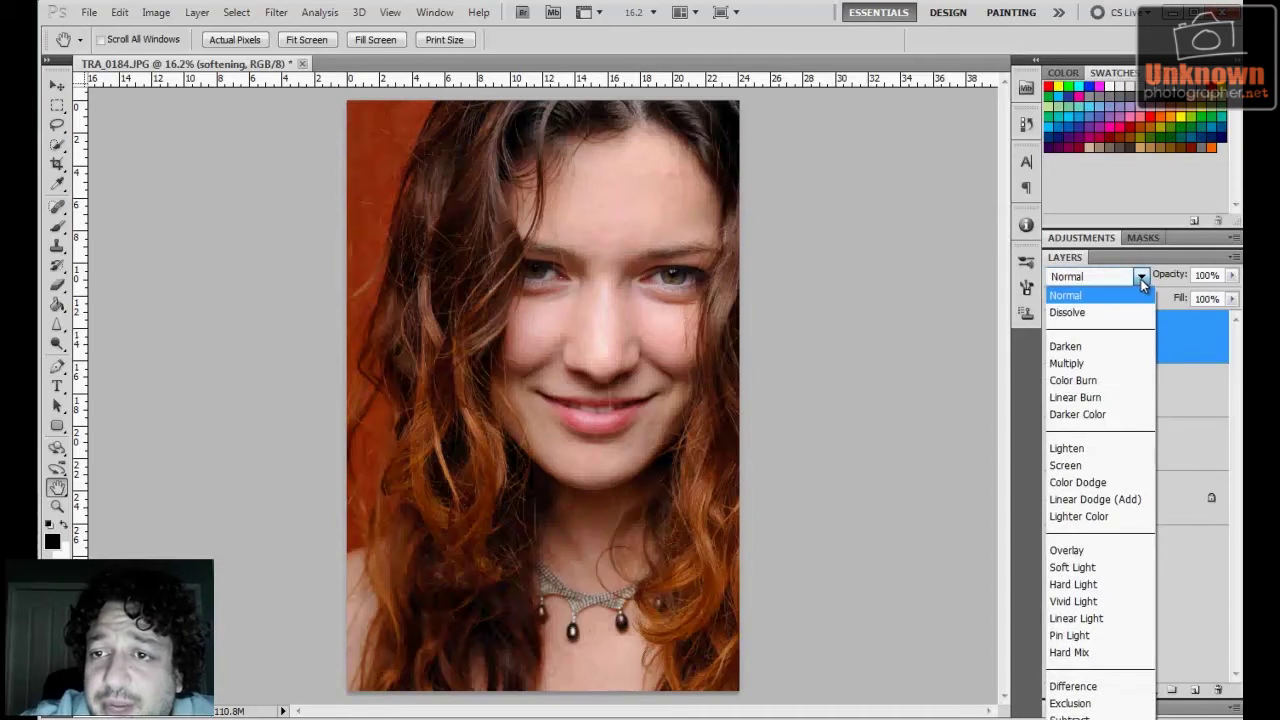
pyautogui.click(1085, 601)
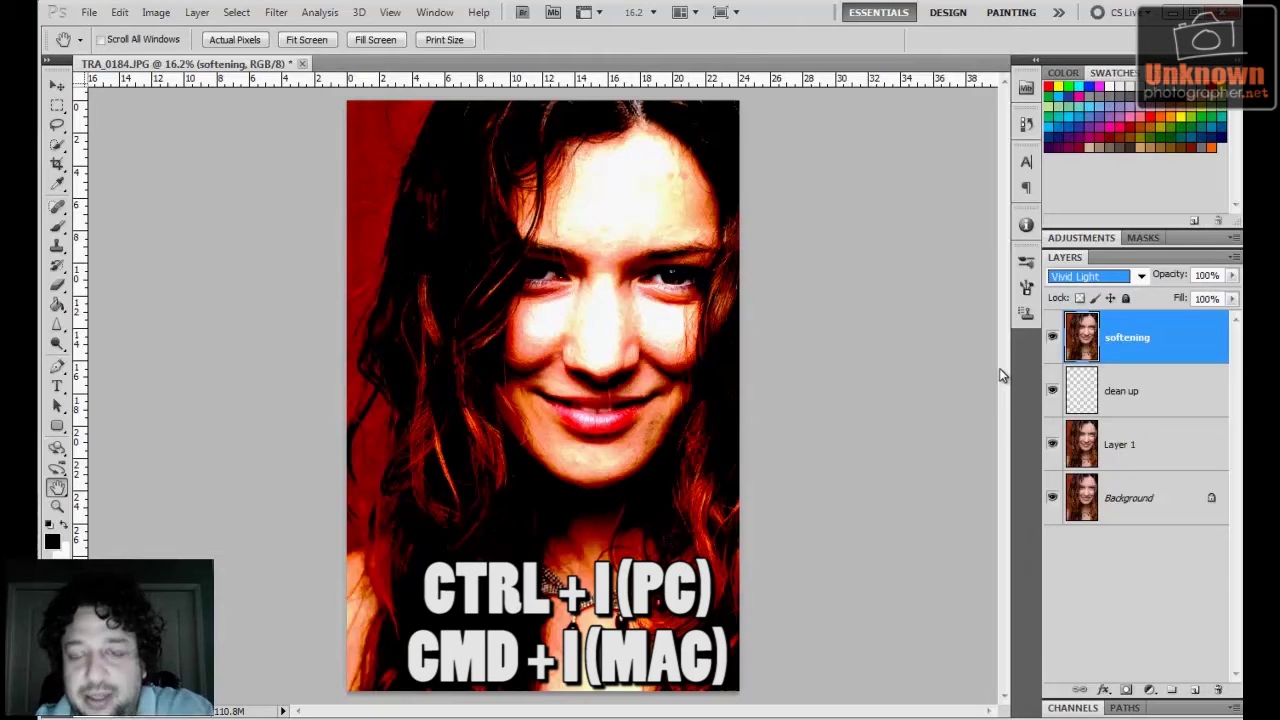
# Step: Invert the colors of the "softening" layer and convert it to a Smart Object
pyautogui.hotkey('ctrl', 'i')
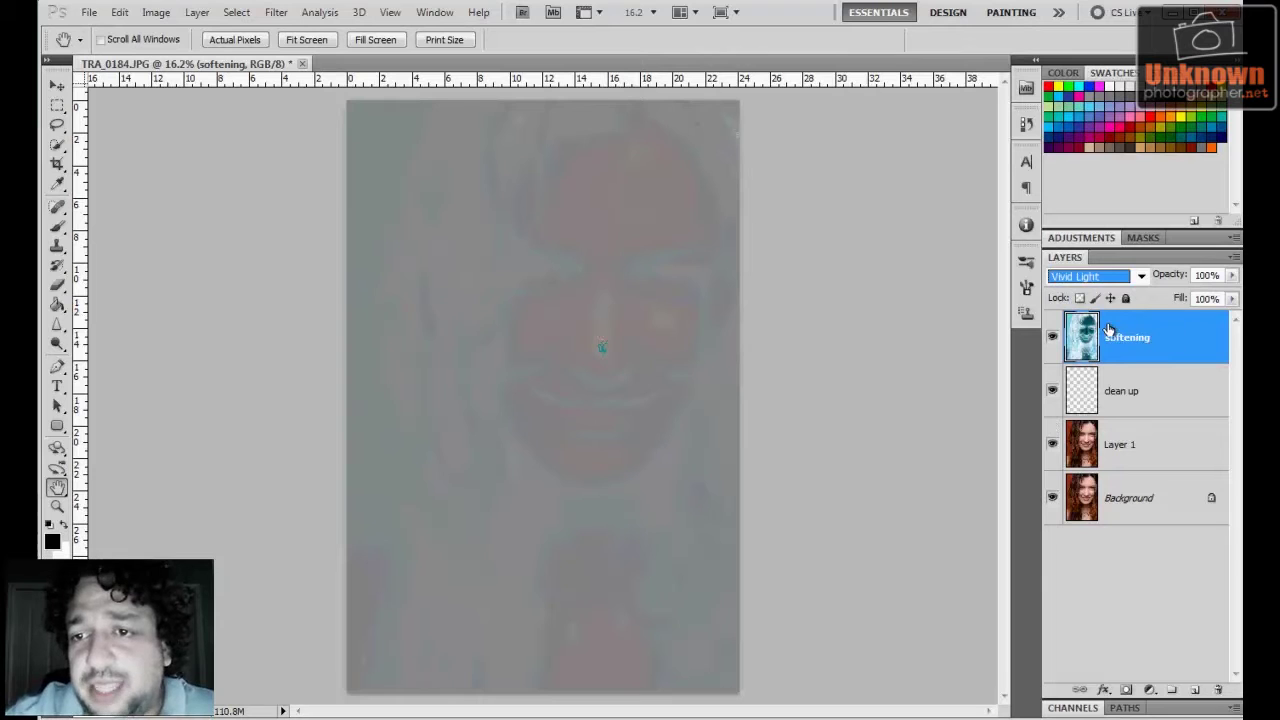
pyautogui.rightClick(1167, 337)
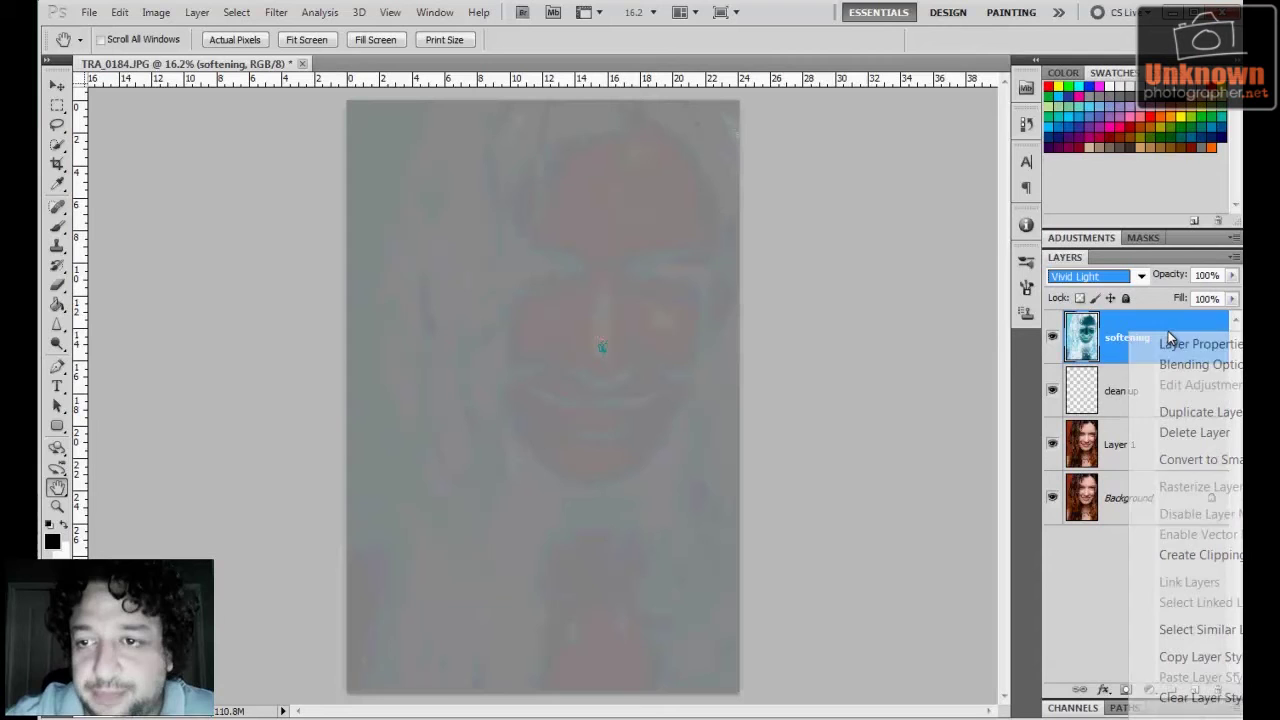
pyautogui.click(1179, 460)
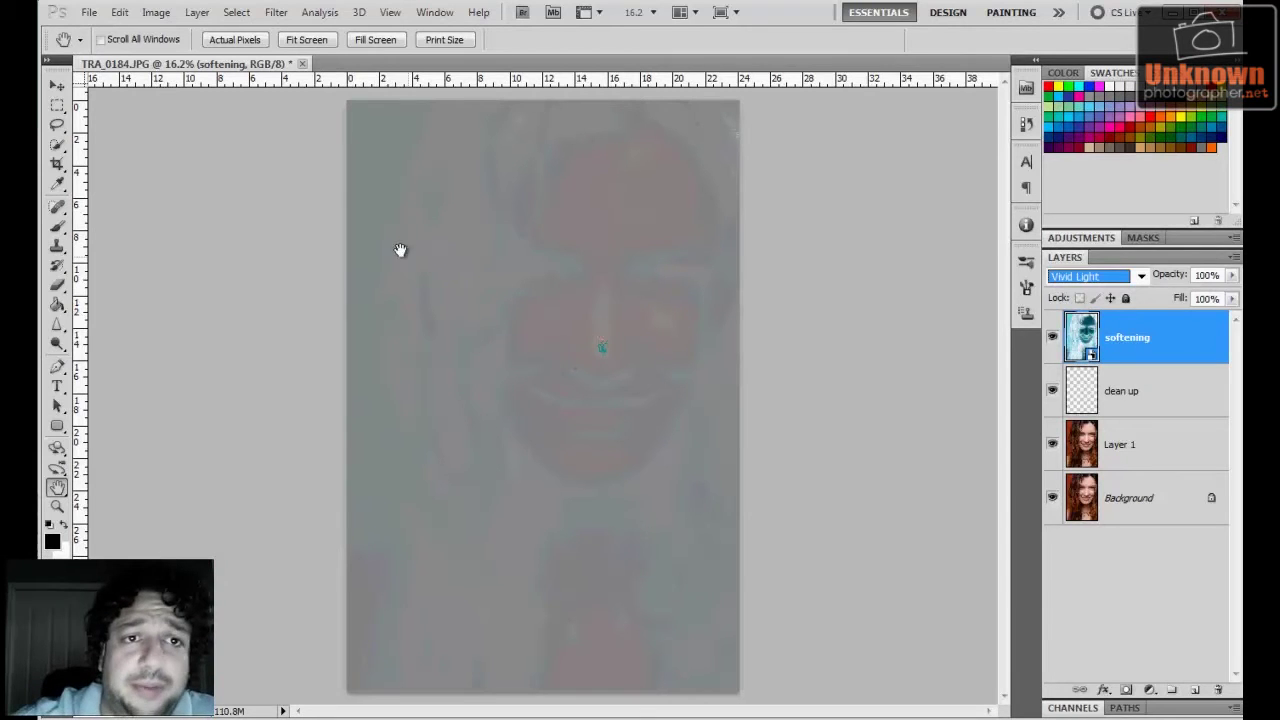
# Step: Apply a Gaussian Blur with an 8.0 pixel radius to the "softening" layer, judging the skin texture on the forehead
pyautogui.click(277, 14)
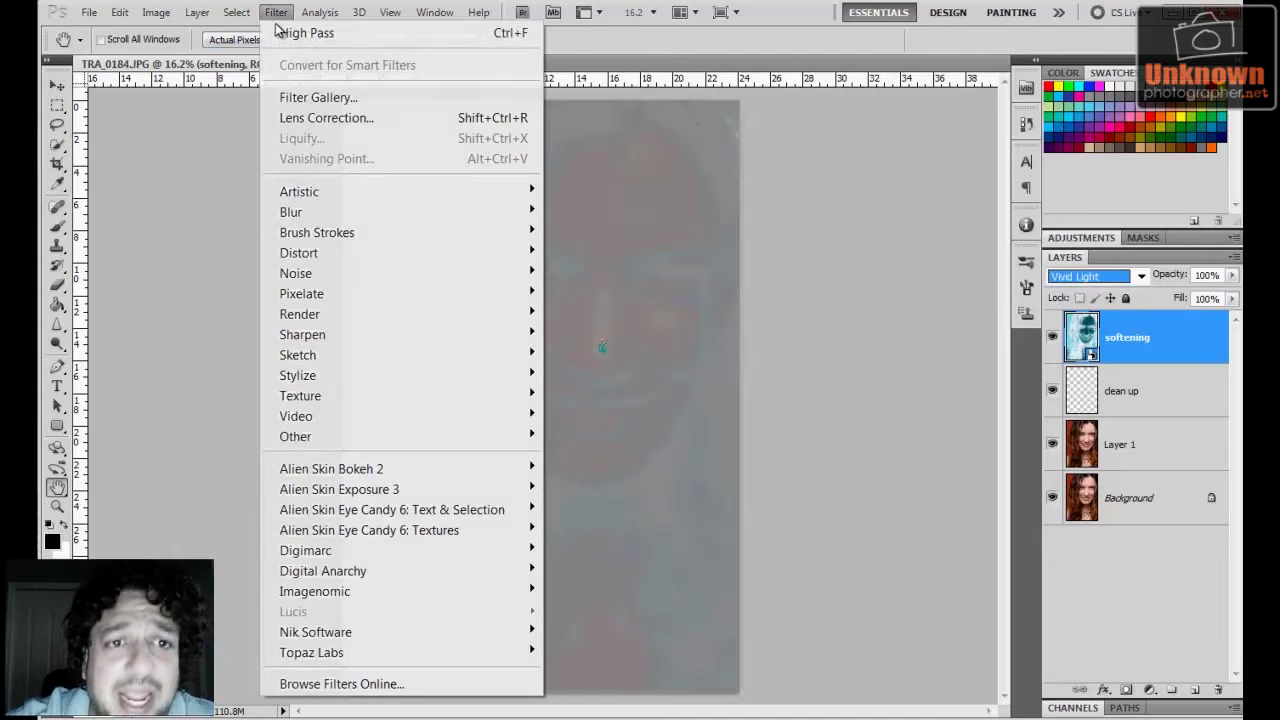
pyautogui.moveTo(308, 218)
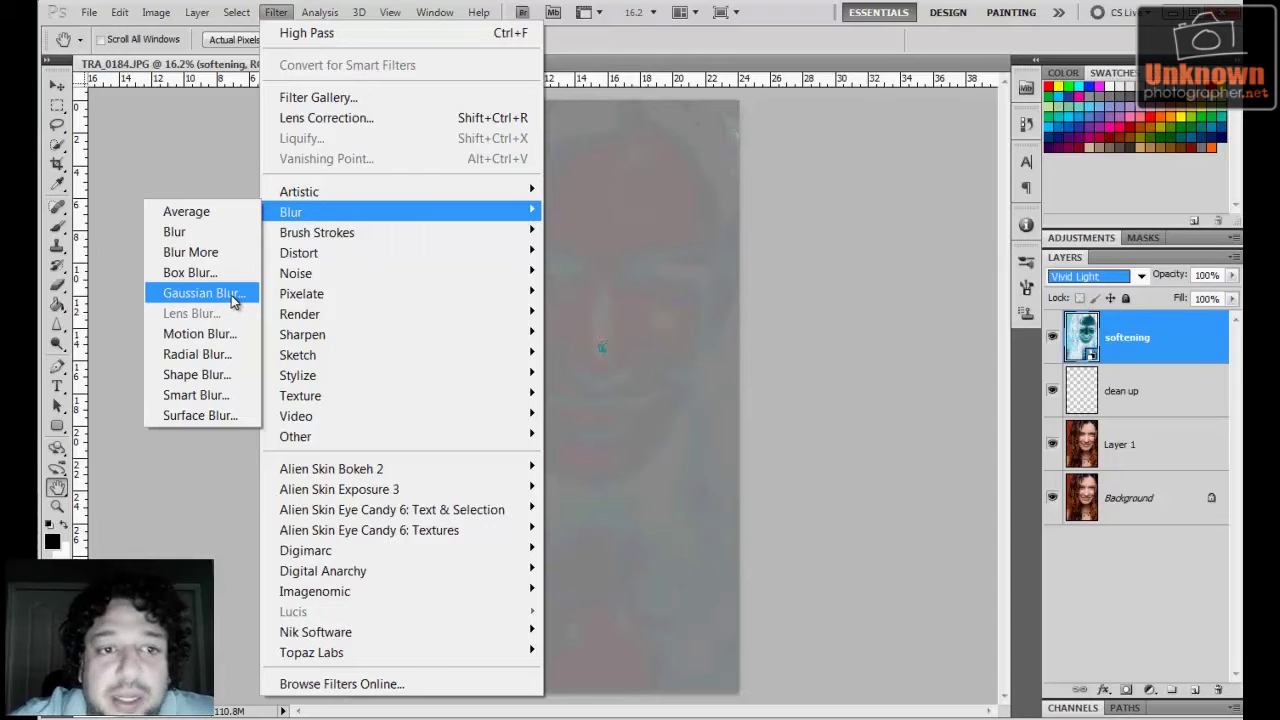
pyautogui.click(203, 293)
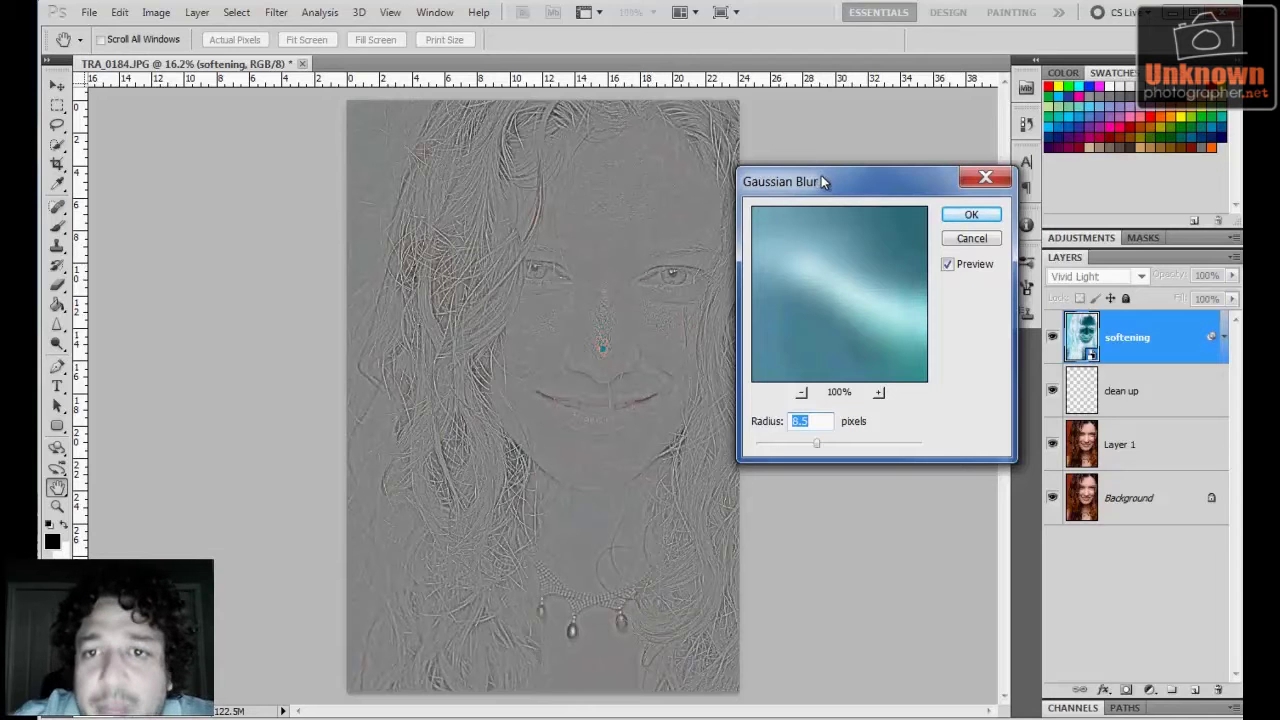
pyautogui.moveTo(821, 181)
pyautogui.mouseDown()
pyautogui.moveTo(795, 177)
pyautogui.moveTo(845, 189)
pyautogui.moveTo(833, 196)
pyautogui.mouseUp()
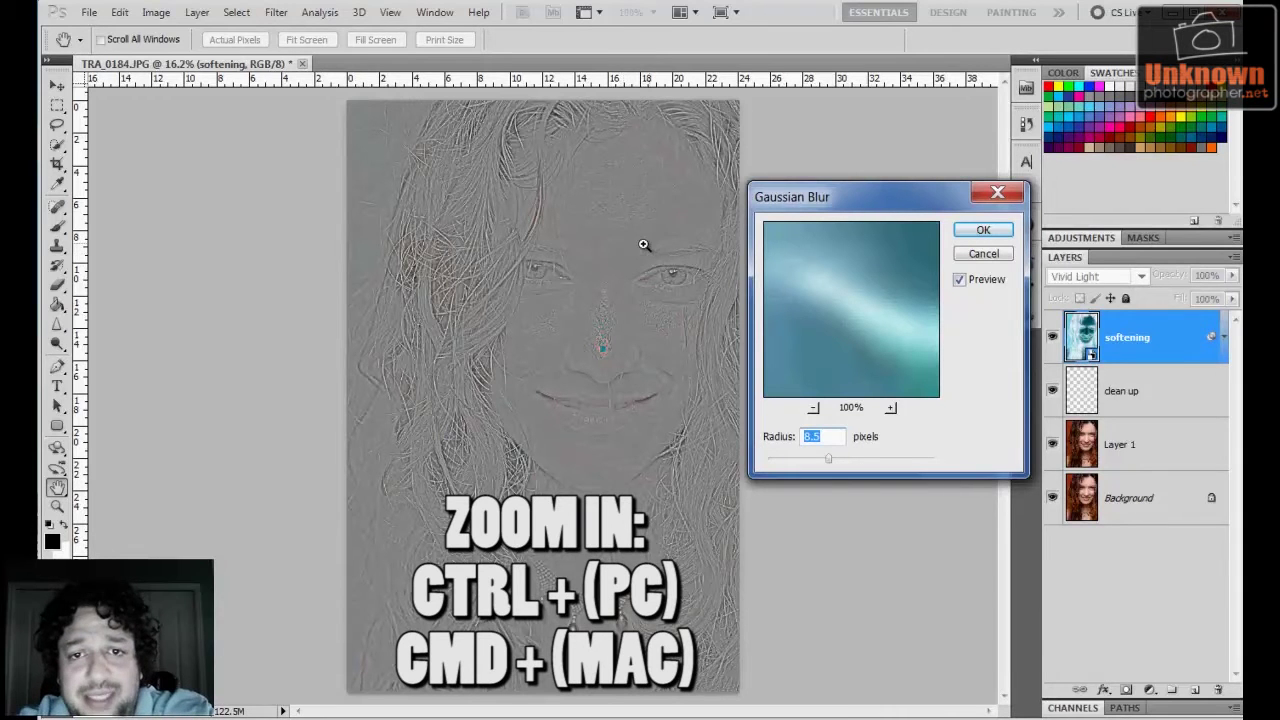
pyautogui.hotkey('ctrl', '+')
pyautogui.hotkey('ctrl', '+')
pyautogui.hotkey('ctrl', '+')
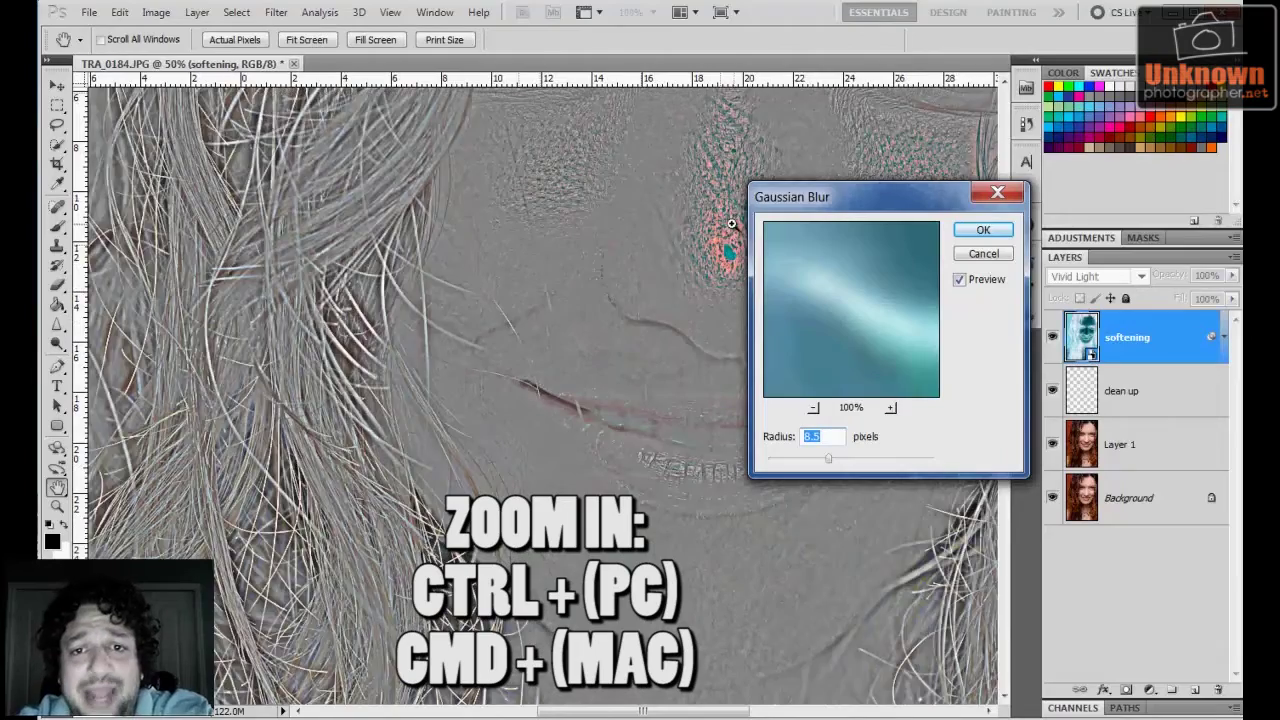
pyautogui.hotkey('ctrl', '+')
pyautogui.moveTo(680, 228); pyautogui.dragTo(488, 369)
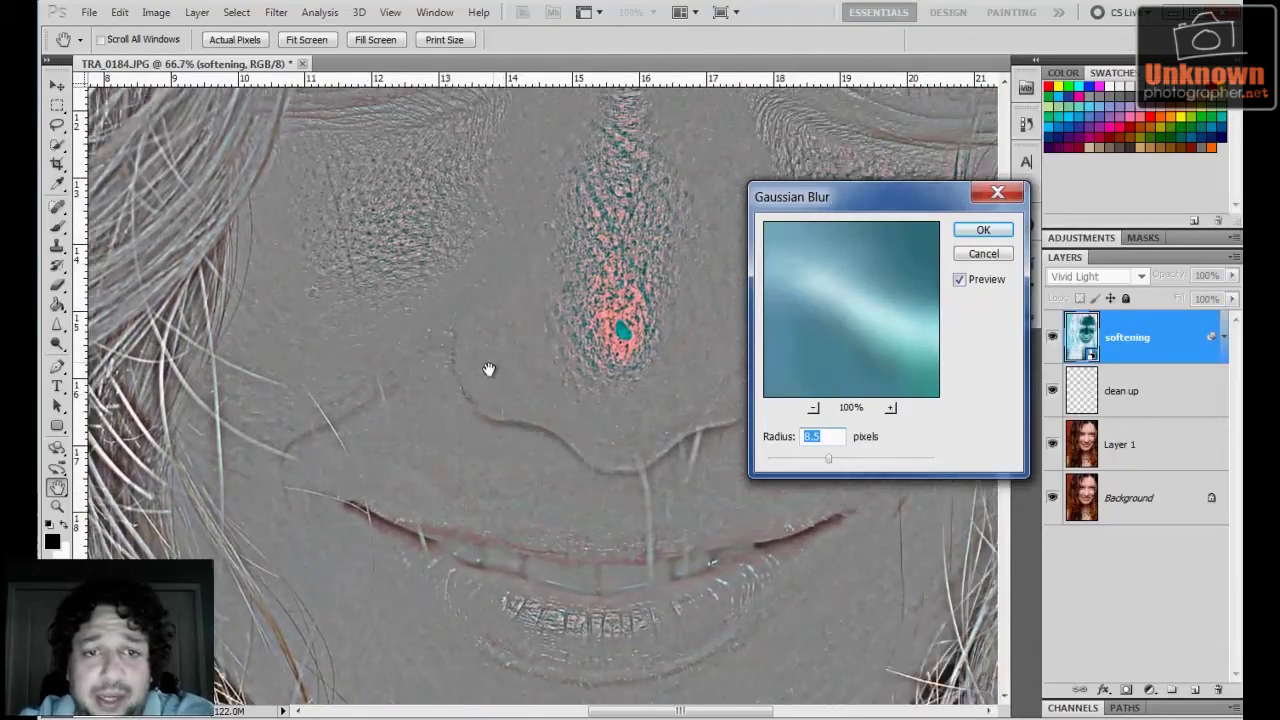
pyautogui.moveTo(523, 251); pyautogui.dragTo(449, 449)
pyautogui.moveTo(451, 139); pyautogui.dragTo(429, 434)
pyautogui.moveTo(463, 223); pyautogui.dragTo(535, 332)
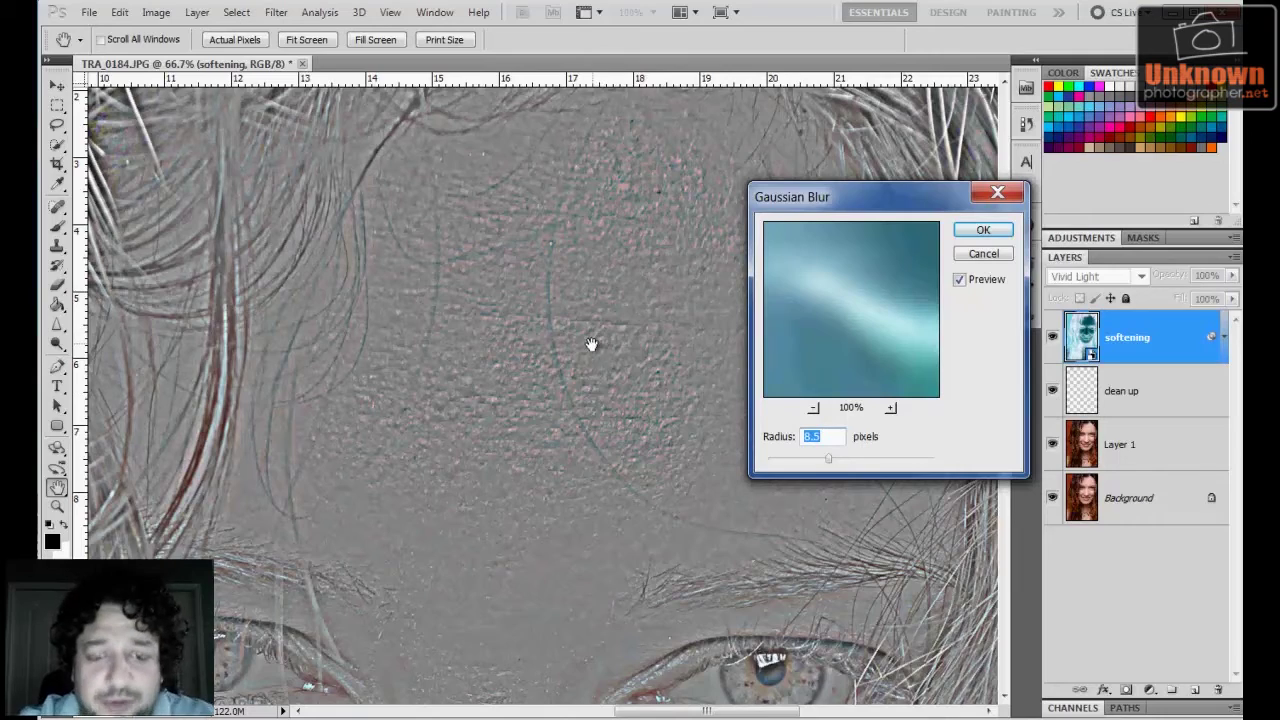
pyautogui.moveTo(591, 344); pyautogui.dragTo(509, 323)
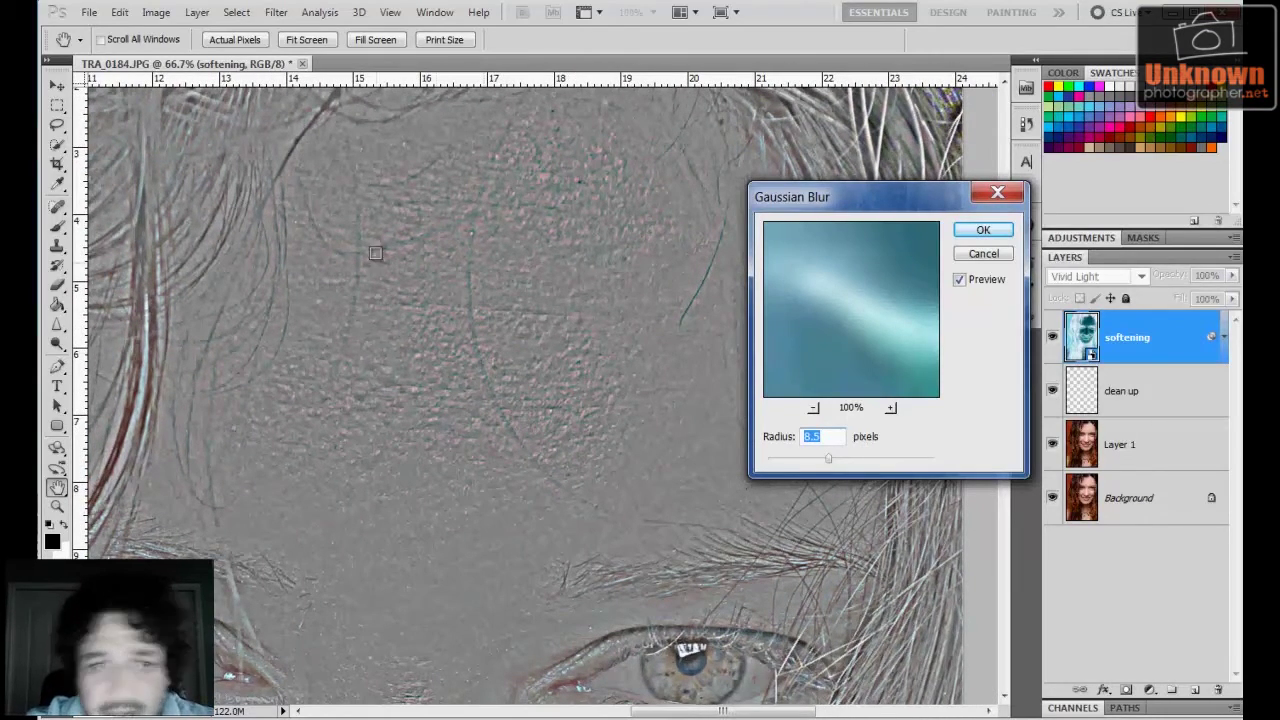
pyautogui.moveTo(792, 465); pyautogui.dragTo(895, 462)
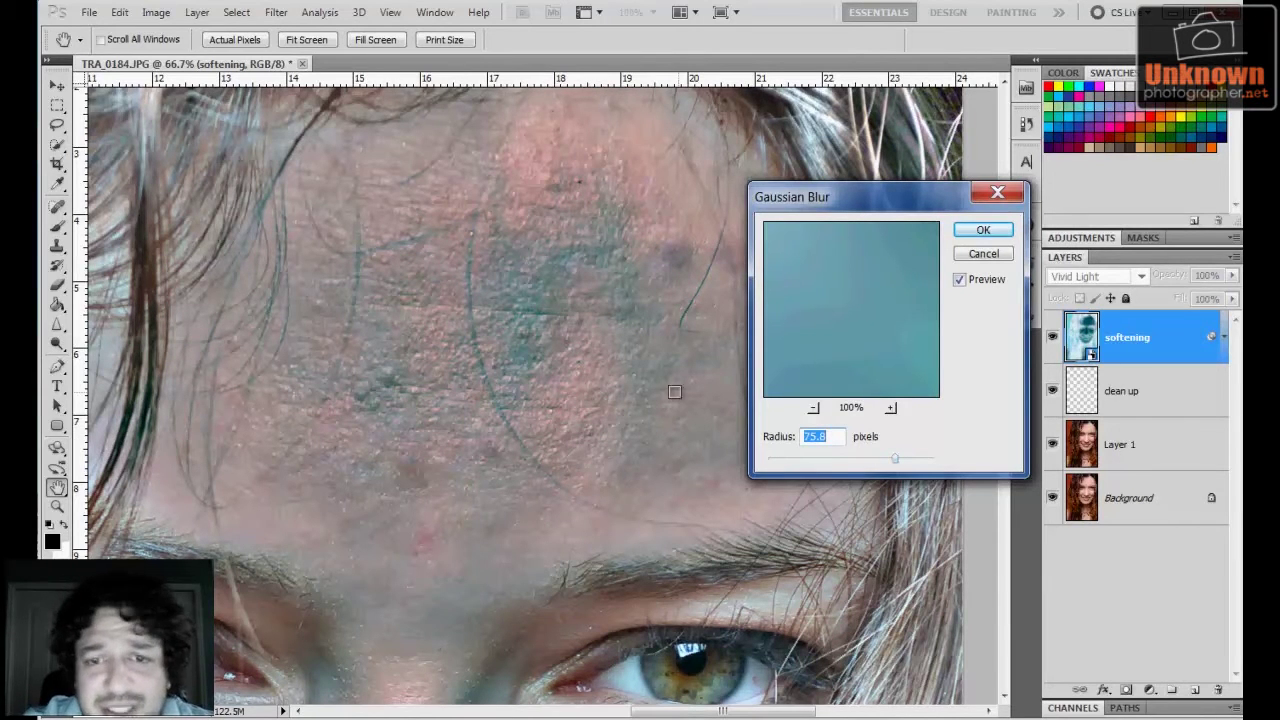
pyautogui.moveTo(851, 468)
pyautogui.mouseDown()
pyautogui.moveTo(812, 465)
pyautogui.moveTo(827, 463)
pyautogui.mouseUp()
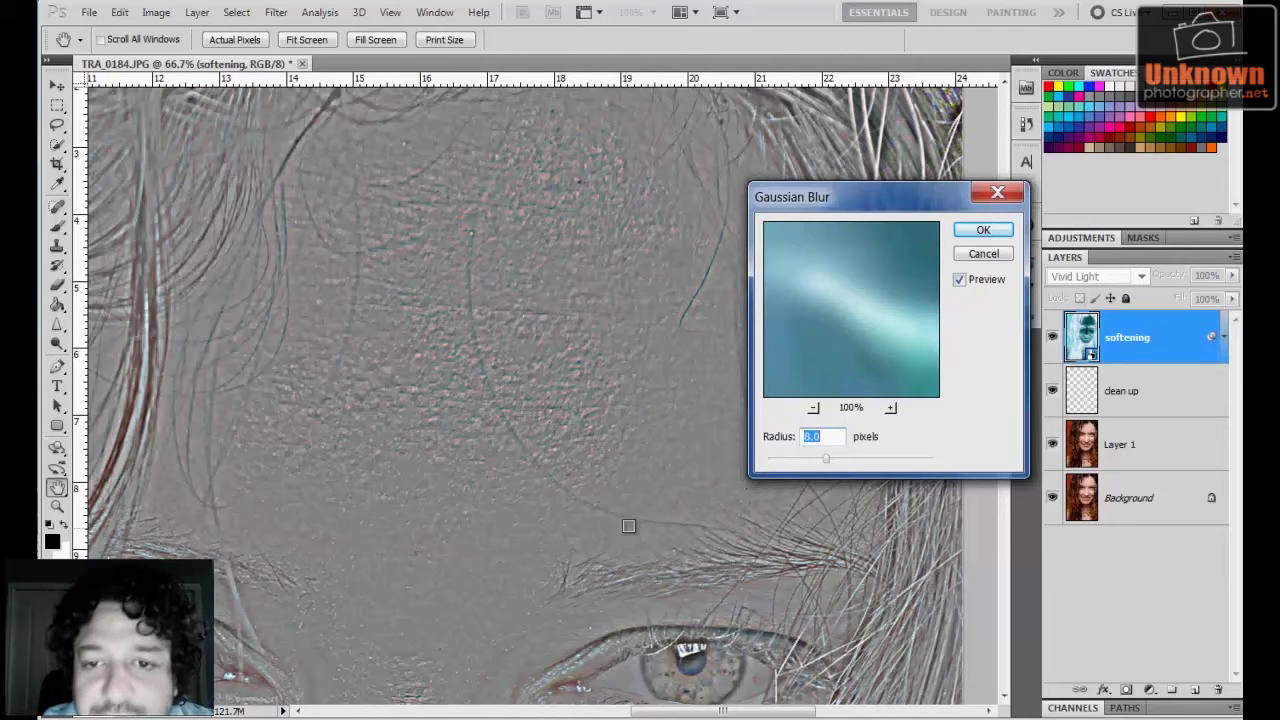
pyautogui.click(980, 233)
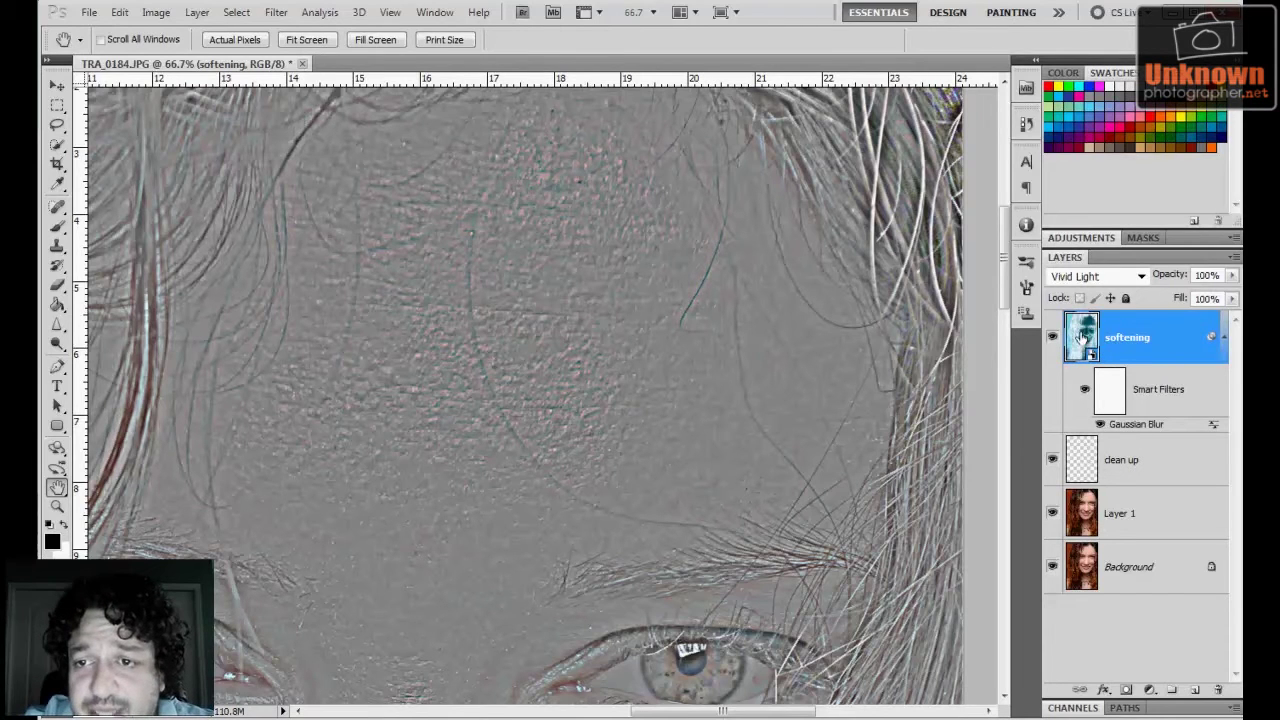
# Step: Apply a High Pass filter with a 39.2 pixel radius to the "softening" layer, judging the smoothness of the forehead skin
pyautogui.doubleClick(57, 488)
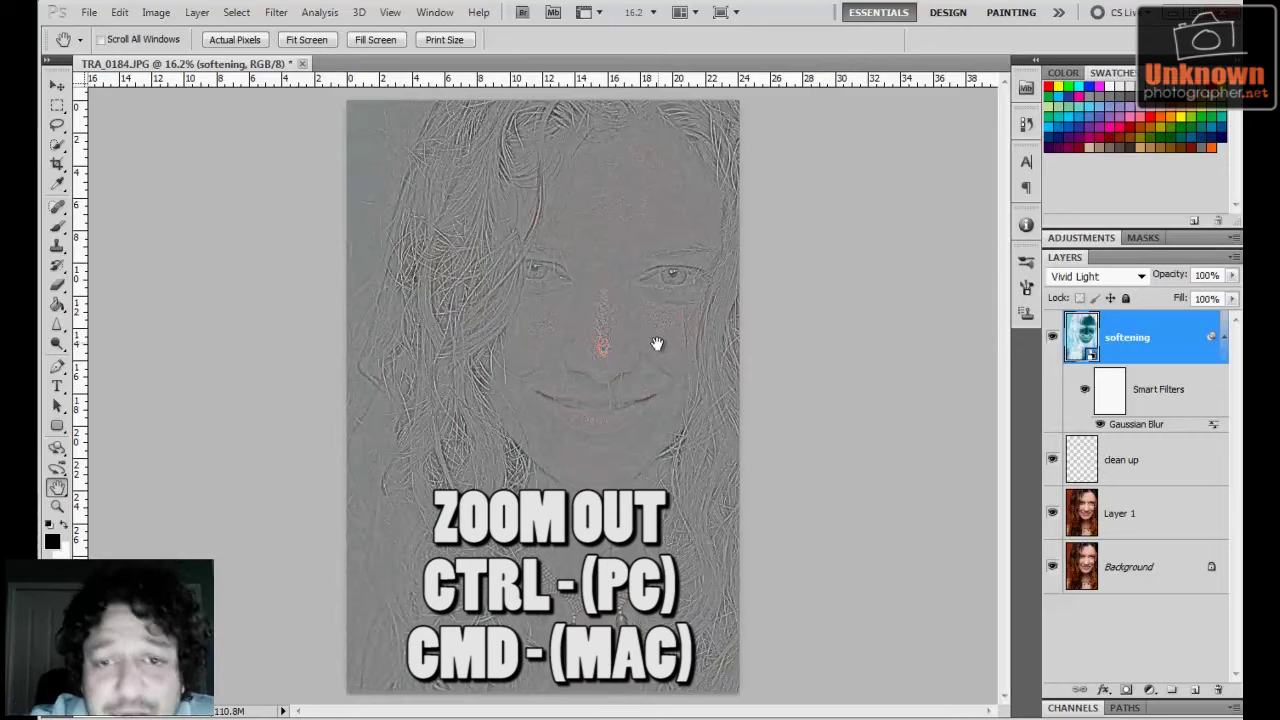
pyautogui.click(276, 14)
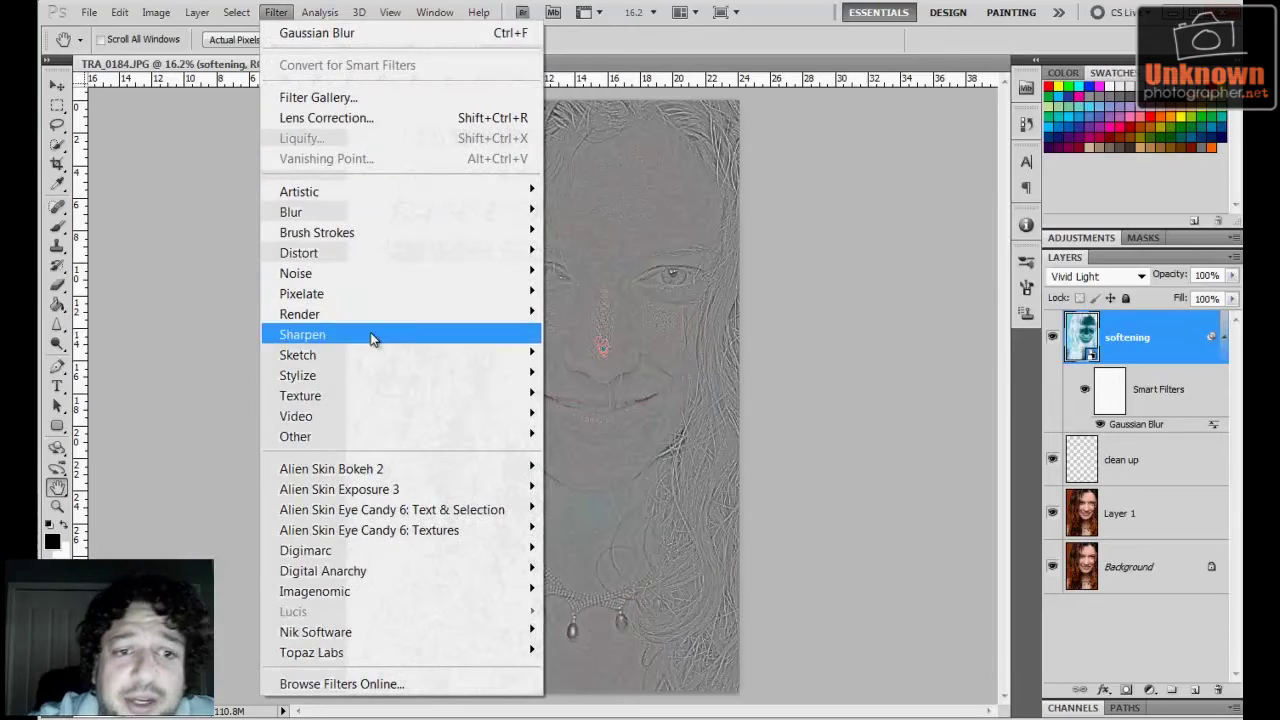
pyautogui.moveTo(370, 440)
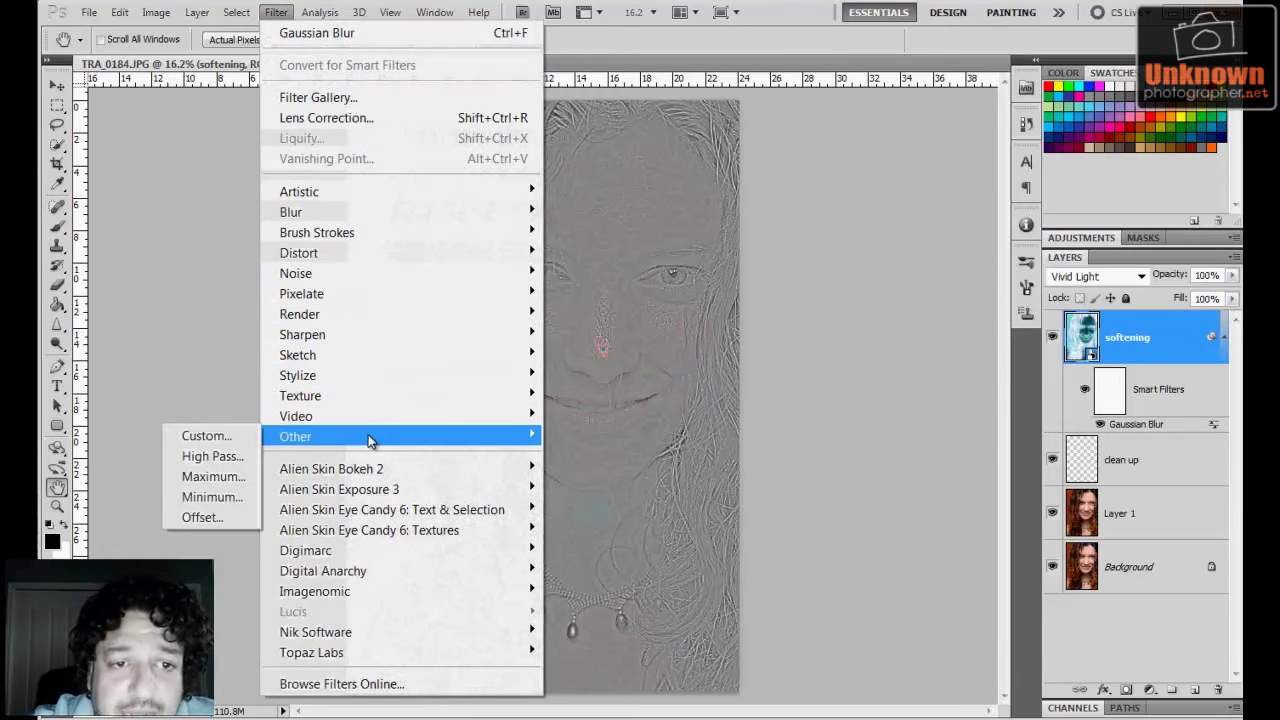
pyautogui.click(212, 456)
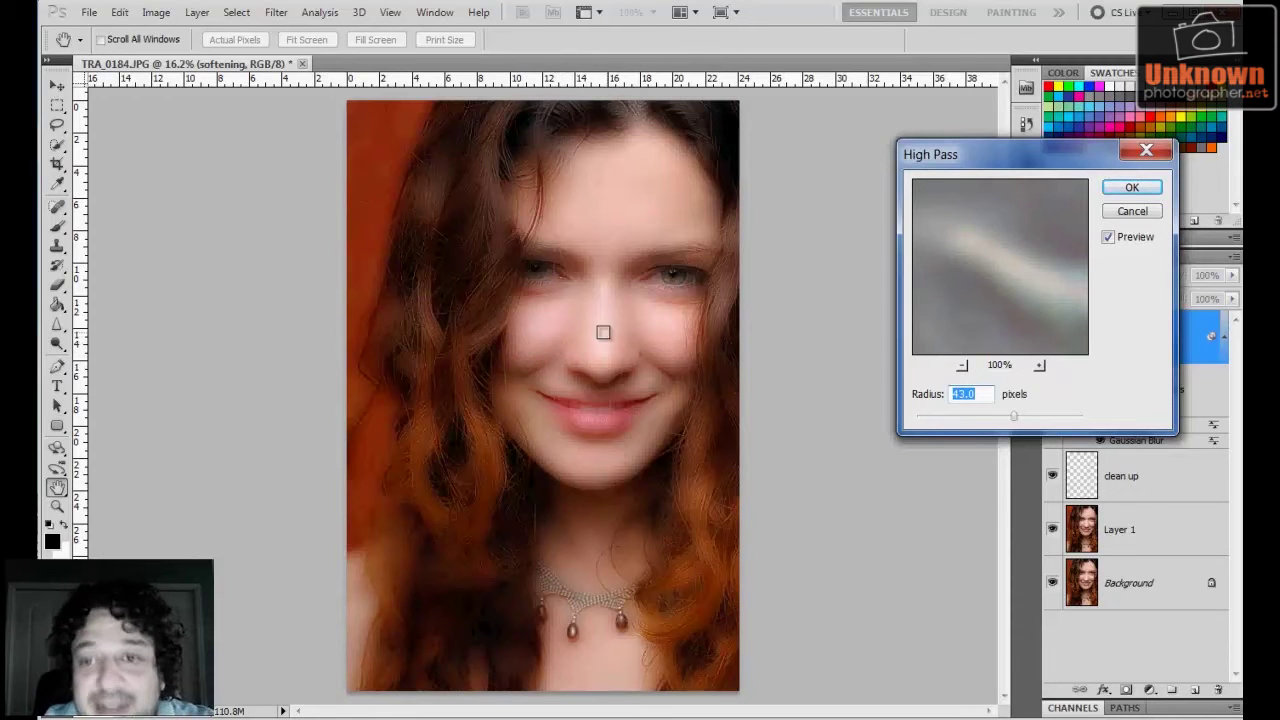
pyautogui.moveTo(988, 424); pyautogui.dragTo(945, 428)
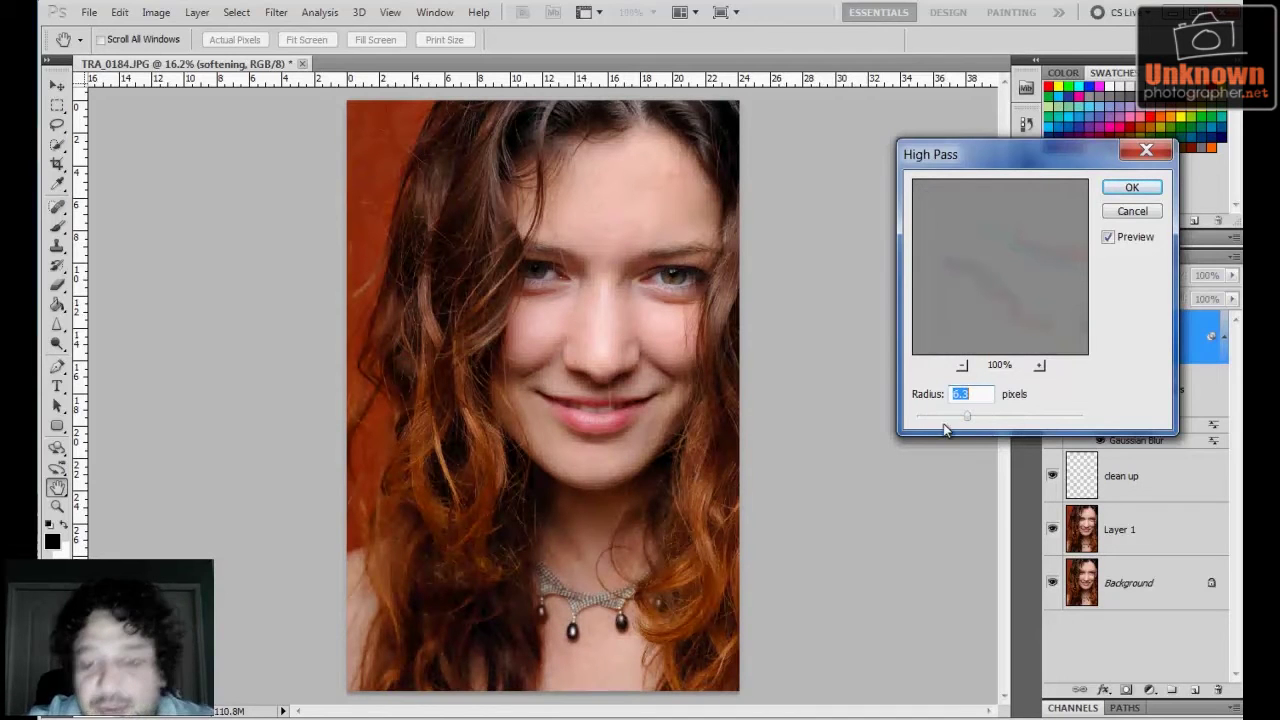
pyautogui.keyDown('ctrl'); pyautogui.click(737, 333); pyautogui.keyUp('ctrl')
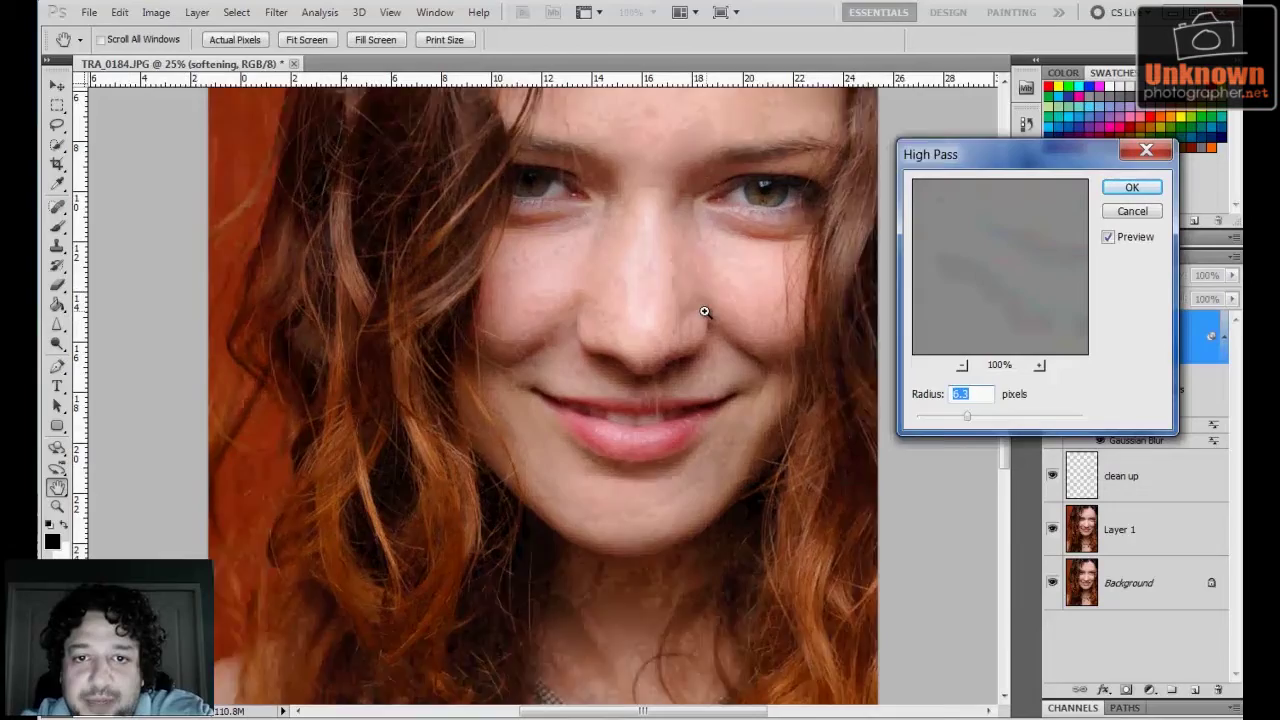
pyautogui.keyDown('ctrl'); pyautogui.click(703, 312); pyautogui.keyUp('ctrl')
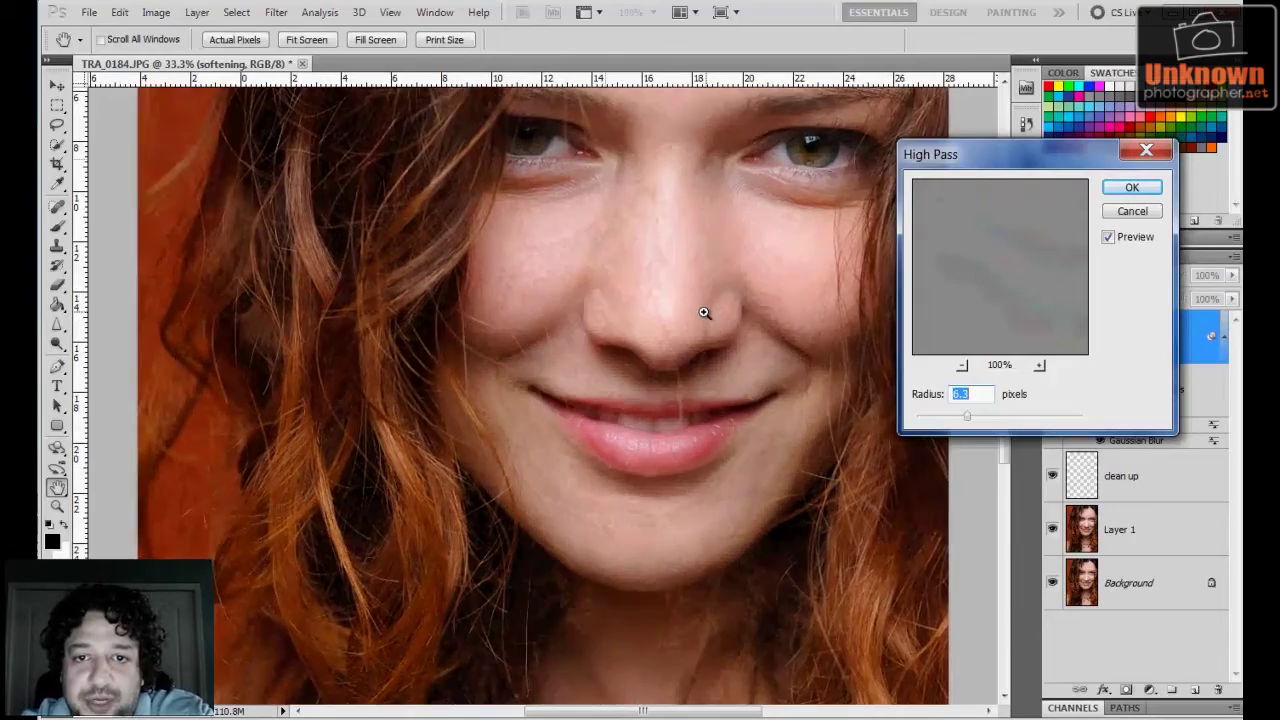
pyautogui.keyDown('ctrl'); pyautogui.click(704, 313); pyautogui.keyUp('ctrl')
pyautogui.moveTo(720, 254); pyautogui.dragTo(631, 429)
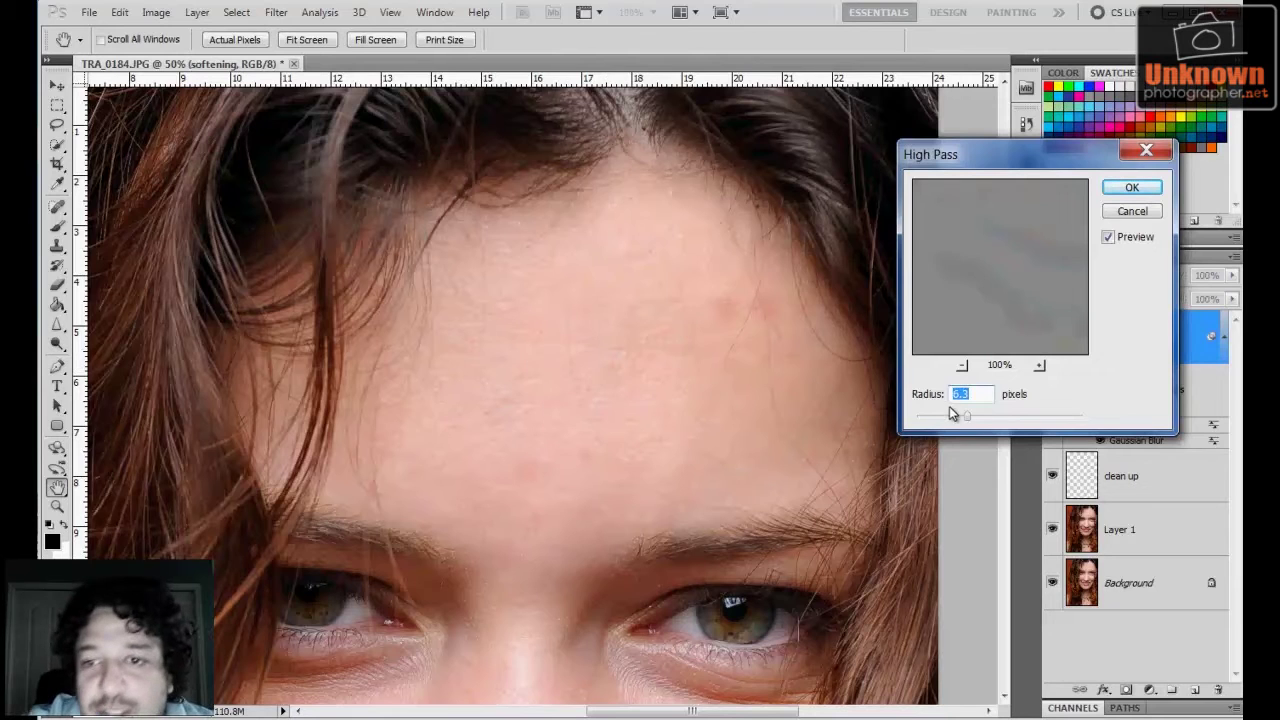
pyautogui.moveTo(979, 421); pyautogui.dragTo(1008, 420)
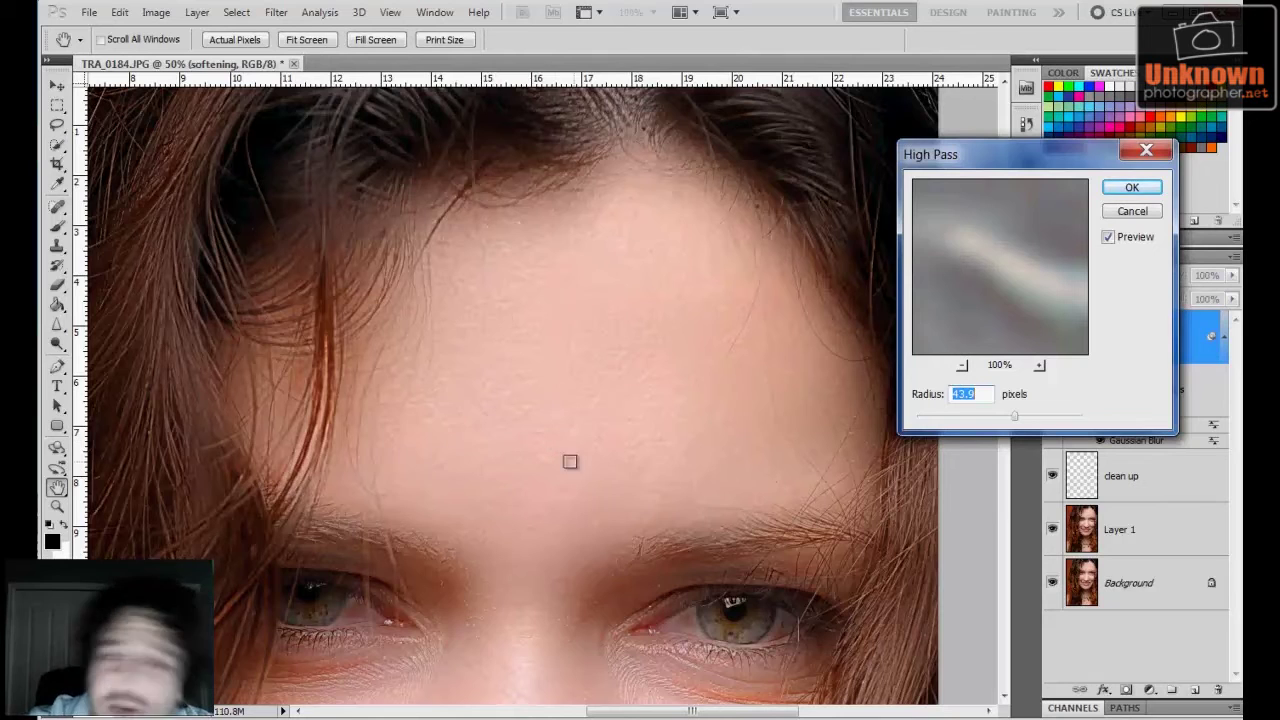
pyautogui.moveTo(1010, 419); pyautogui.dragTo(1010, 422)
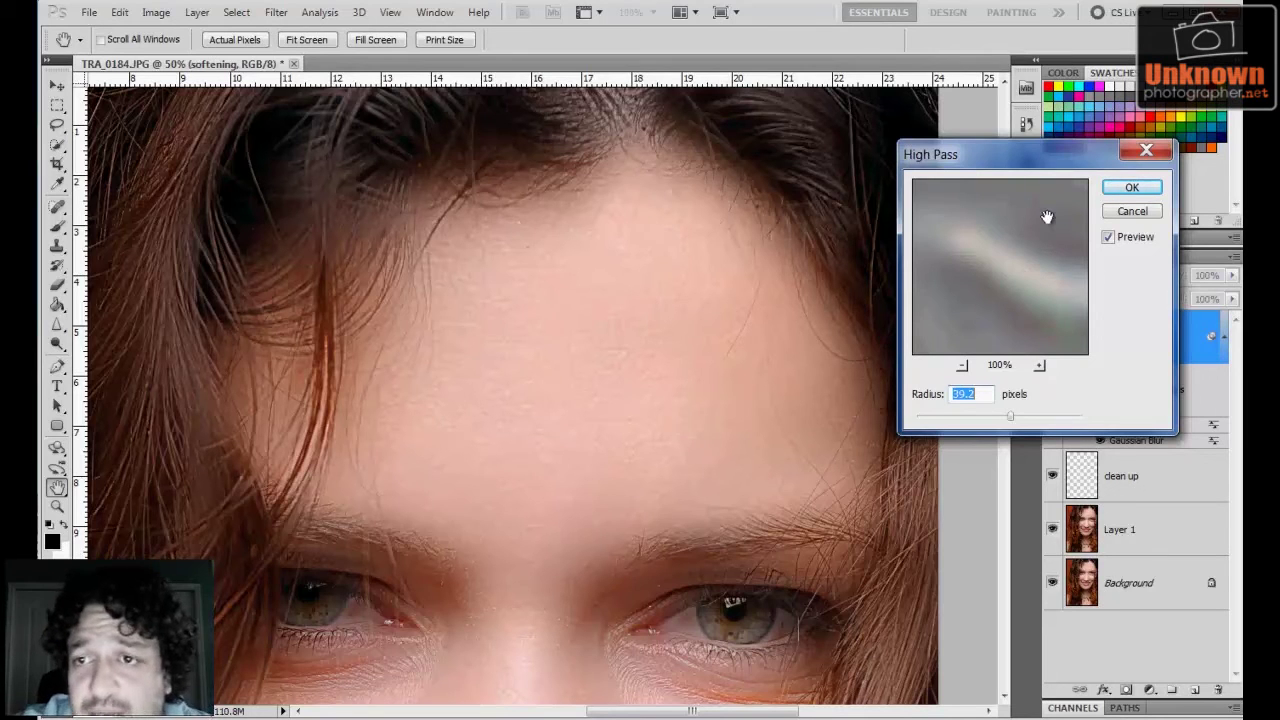
pyautogui.click(1130, 188)
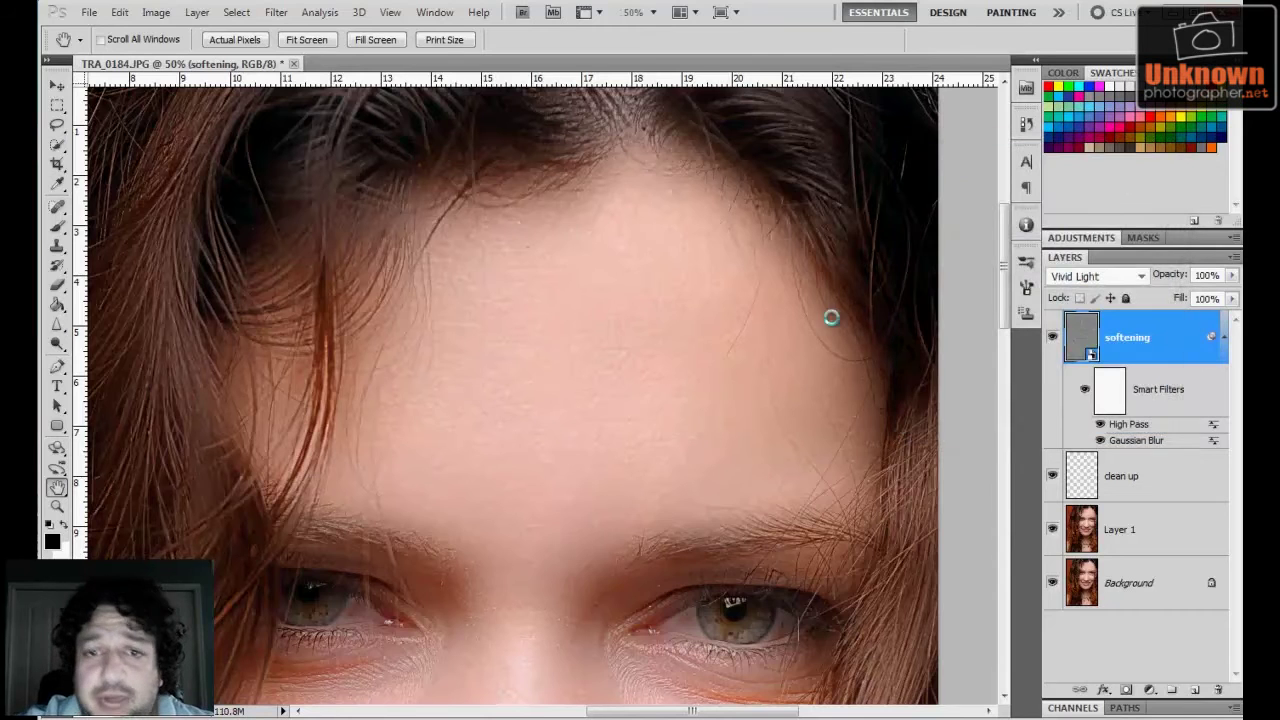
# Step: Fit the whole portrait in view and add a layer mask to the "softening" layer
pyautogui.doubleClick(57, 489)
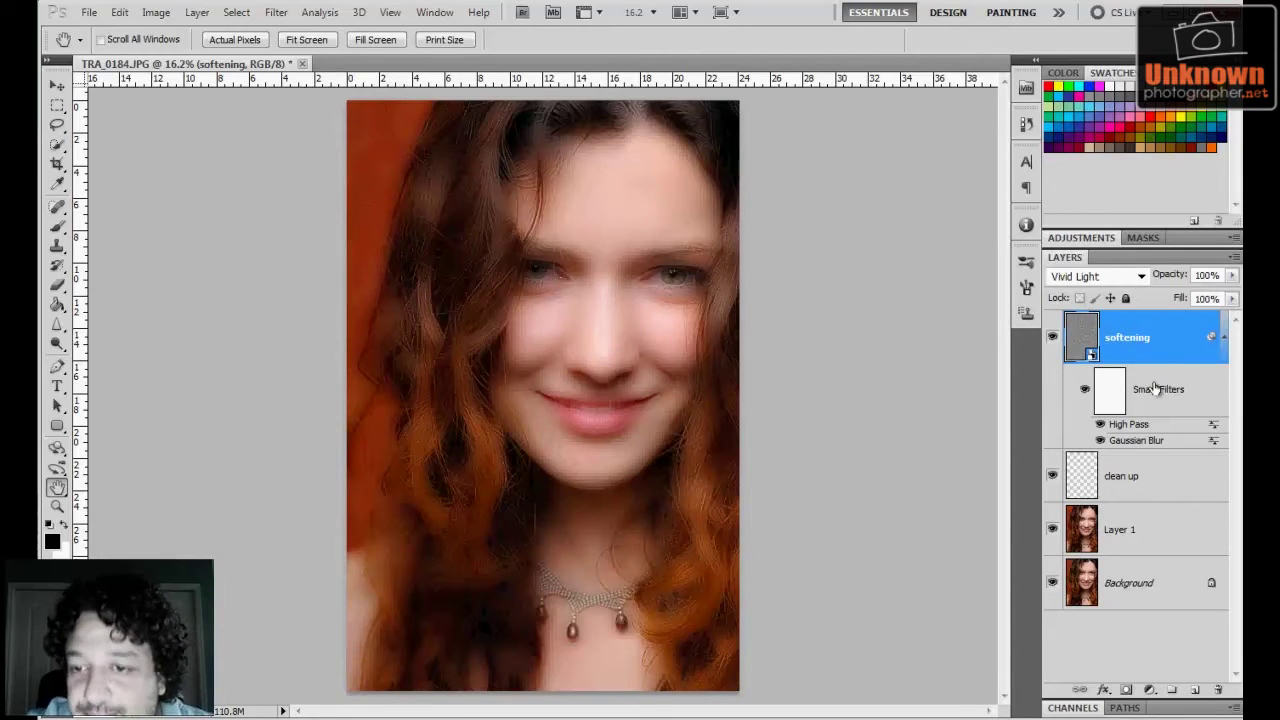
pyautogui.click(1125, 690)
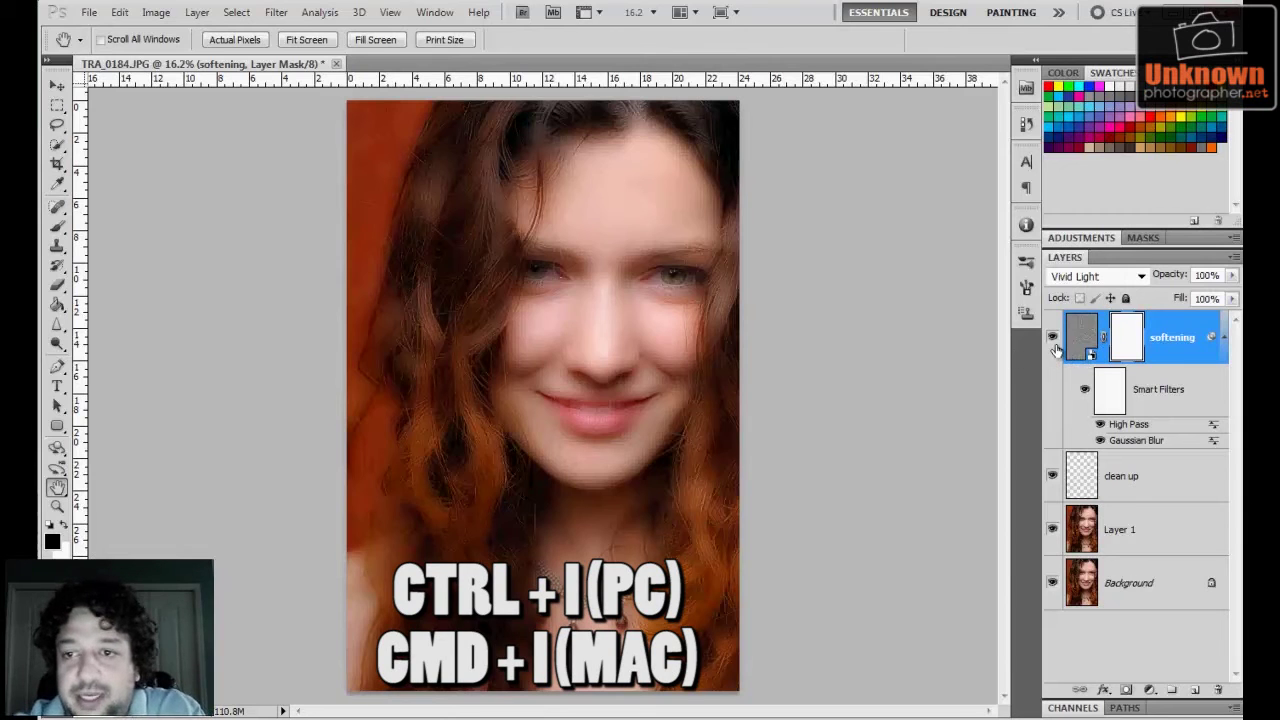
# Step: Invert the "softening" layer's mask to black and paint white over the forehead with the 288 px brush
pyautogui.hotkey('ctrl', 'i')
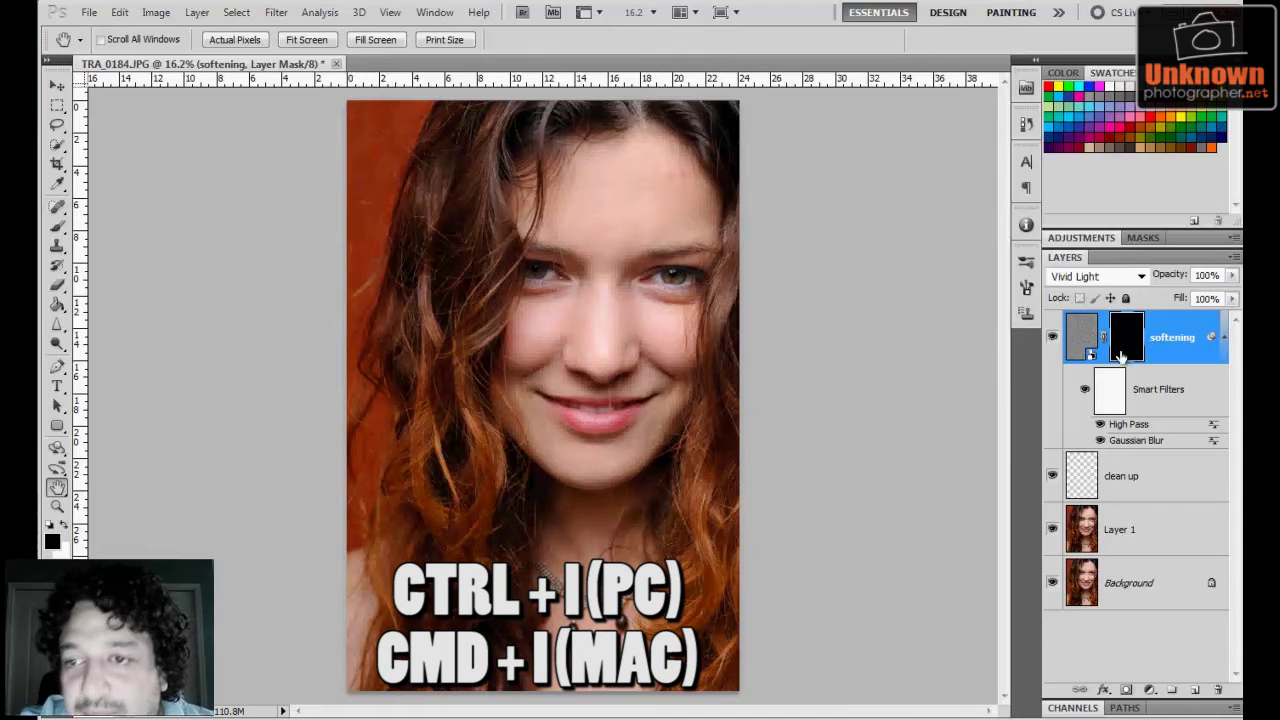
pyautogui.press('z')
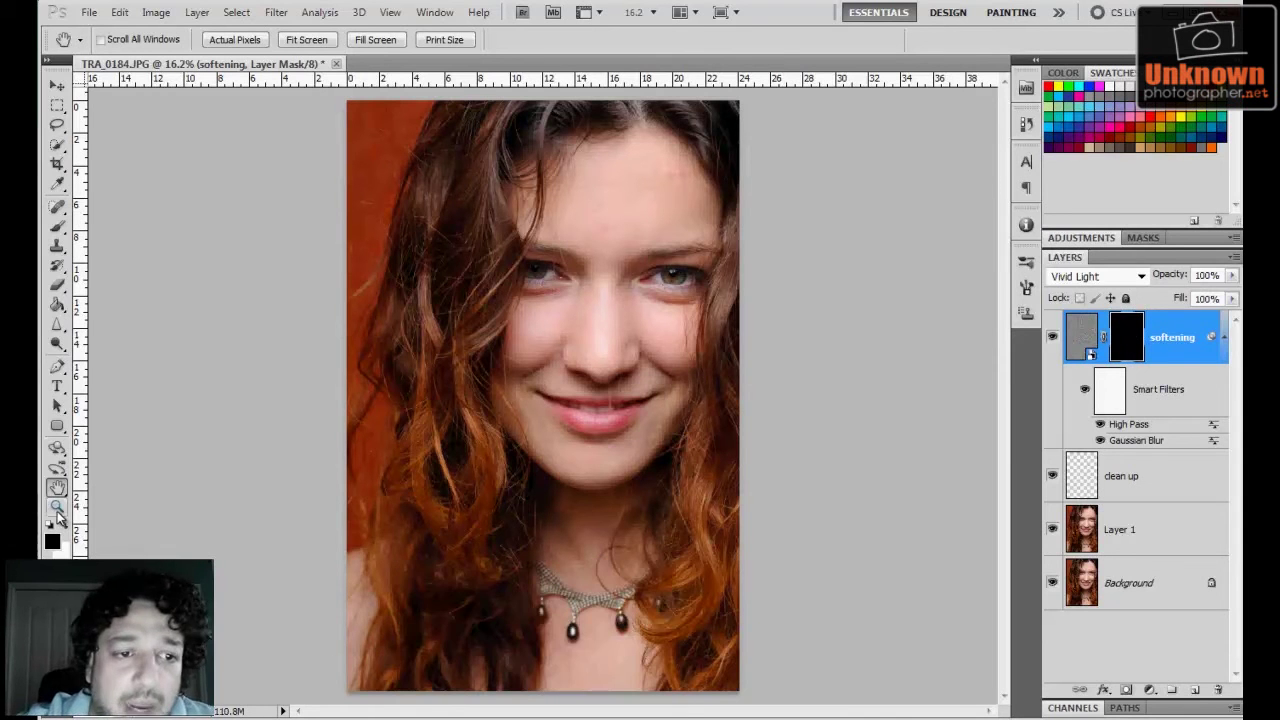
pyautogui.moveTo(590, 223); pyautogui.dragTo(514, 363)
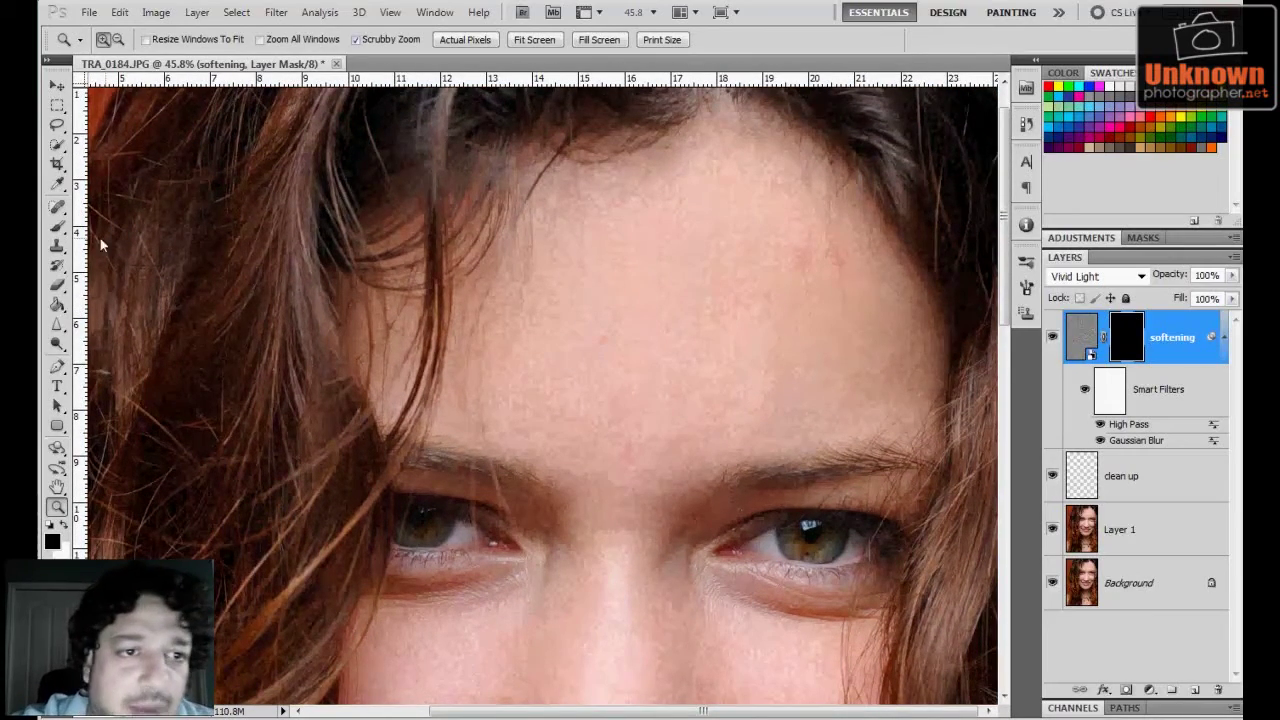
pyautogui.click(57, 226)
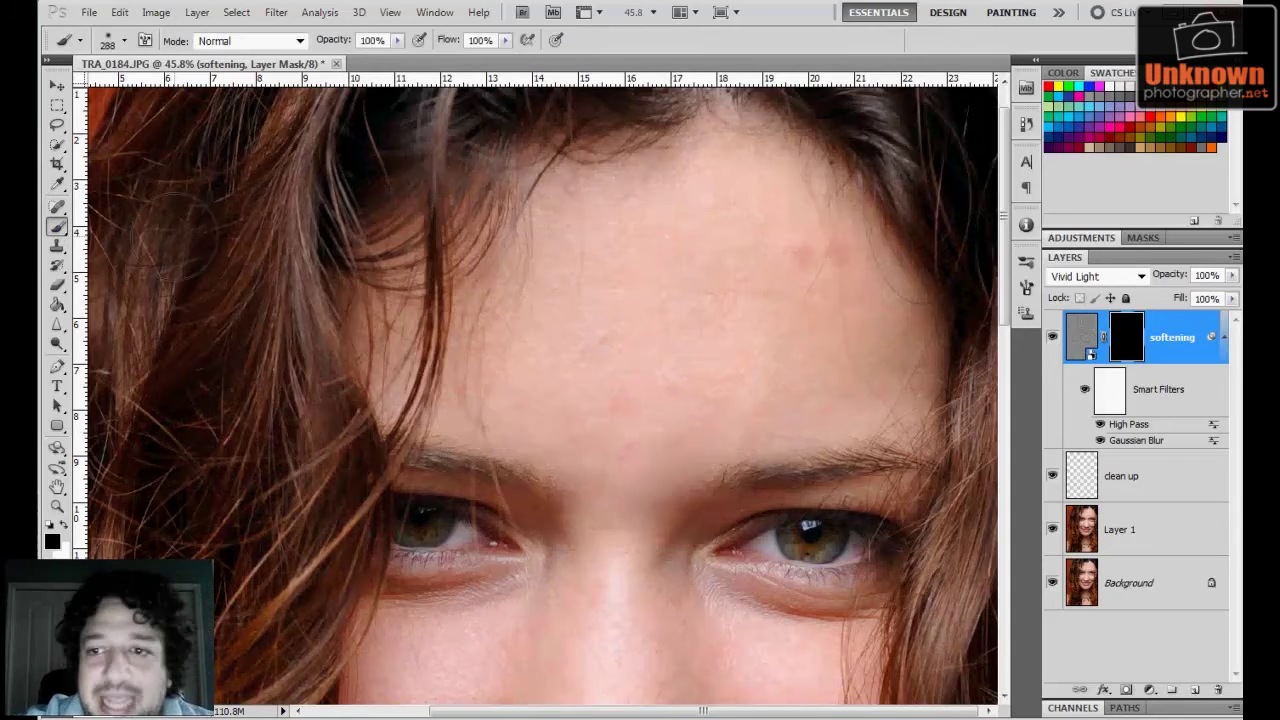
pyautogui.press('x')
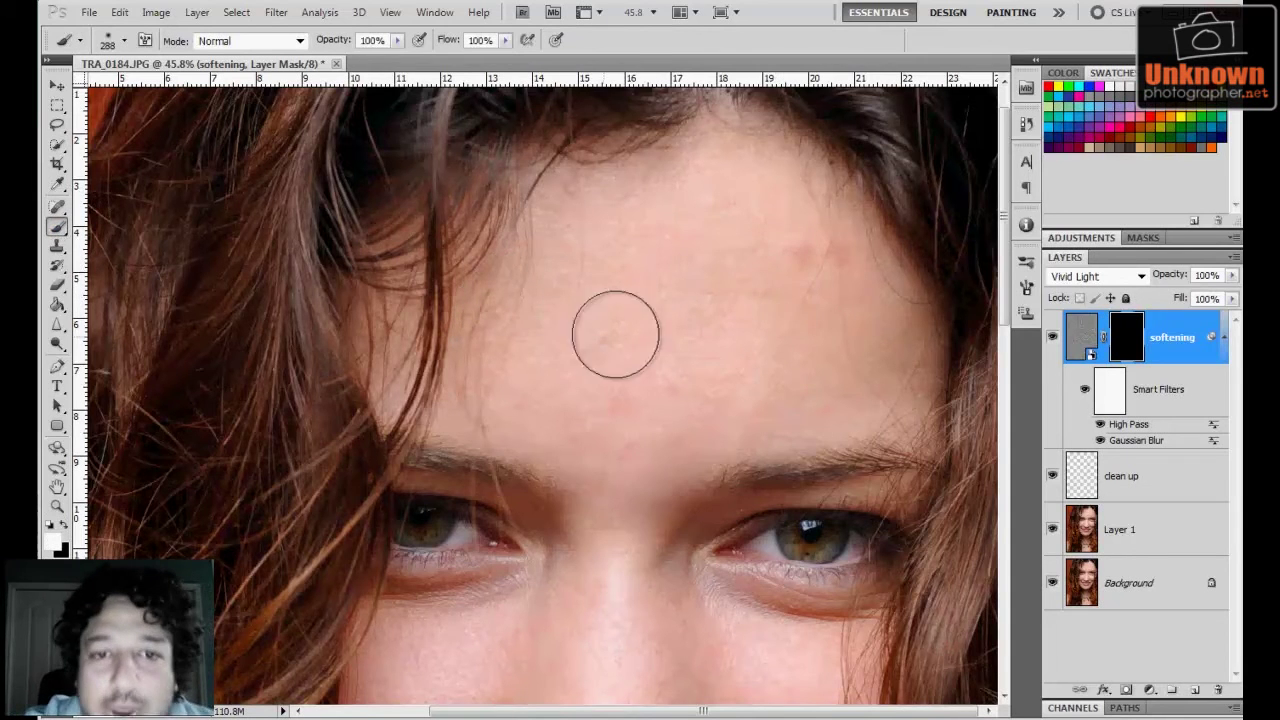
pyautogui.moveTo(615, 335)
pyautogui.mouseDown()
pyautogui.moveTo(667, 334)
pyautogui.moveTo(737, 264)
pyautogui.moveTo(709, 261)
pyautogui.moveTo(686, 307)
pyautogui.moveTo(668, 312)
pyautogui.moveTo(689, 321)
pyautogui.moveTo(652, 322)
pyautogui.moveTo(700, 295)
pyautogui.moveTo(684, 264)
pyautogui.moveTo(666, 328)
pyautogui.moveTo(698, 321)
pyautogui.moveTo(720, 338)
pyautogui.moveTo(698, 329)
pyautogui.moveTo(610, 400)
pyautogui.moveTo(579, 385)
pyautogui.moveTo(565, 420)
pyautogui.moveTo(593, 361)
pyautogui.moveTo(573, 334)
pyautogui.moveTo(582, 269)
pyautogui.moveTo(577, 293)
pyautogui.moveTo(625, 225)
pyautogui.moveTo(747, 176)
pyautogui.moveTo(724, 192)
pyautogui.moveTo(700, 247)
pyautogui.moveTo(867, 274)
pyautogui.moveTo(867, 295)
pyautogui.moveTo(770, 344)
pyautogui.moveTo(901, 373)
pyautogui.moveTo(897, 337)
pyautogui.moveTo(902, 367)
pyautogui.moveTo(893, 396)
pyautogui.moveTo(672, 395)
pyautogui.moveTo(740, 387)
pyautogui.moveTo(640, 377)
pyautogui.moveTo(710, 334)
pyautogui.moveTo(669, 290)
pyautogui.moveTo(692, 279)
pyautogui.moveTo(600, 281)
pyautogui.moveTo(559, 331)
pyautogui.moveTo(647, 392)
pyautogui.moveTo(705, 393)
pyautogui.moveTo(655, 328)
pyautogui.moveTo(614, 321)
pyautogui.moveTo(568, 342)
pyautogui.moveTo(529, 404)
pyautogui.moveTo(619, 426)
pyautogui.moveTo(622, 500)
pyautogui.moveTo(605, 468)
pyautogui.moveTo(618, 568)
pyautogui.moveTo(595, 566)
pyautogui.moveTo(593, 535)
pyautogui.moveTo(627, 520)
pyautogui.moveTo(642, 564)
pyautogui.mouseUp()
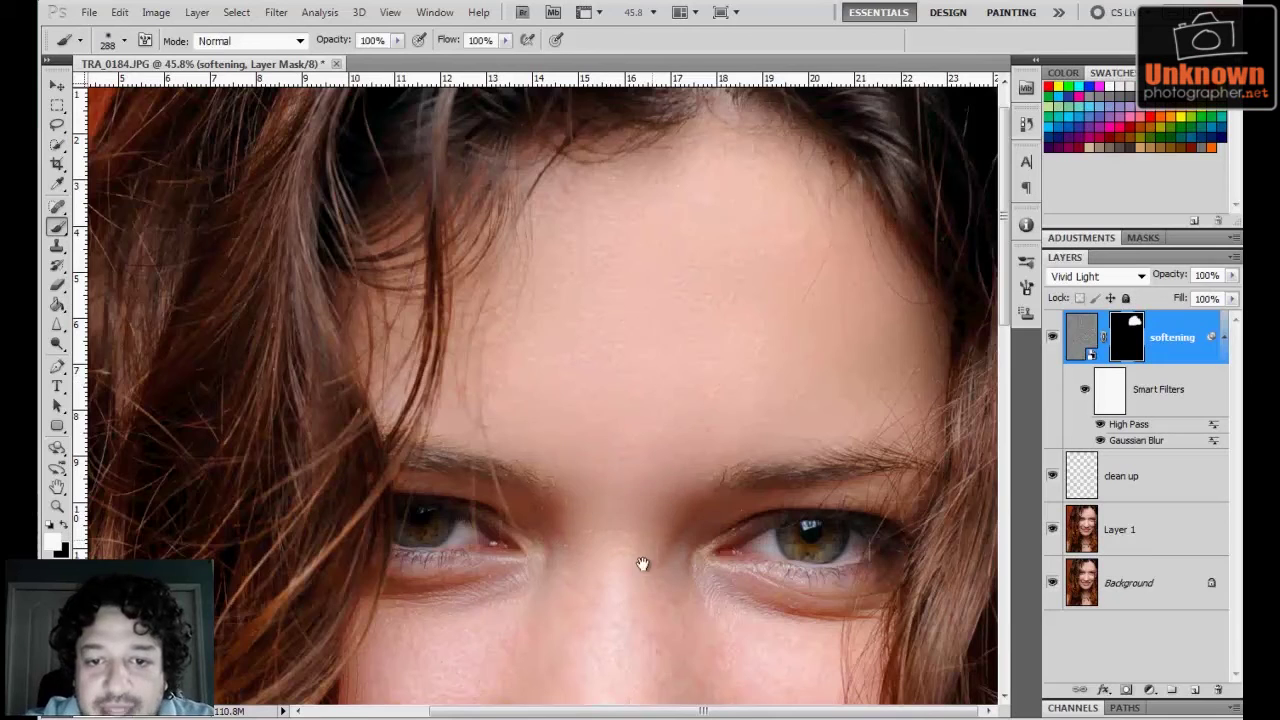
# Step: Paint the mask white over the nose and cheeks, and black over the eyes to keep them sharp
pyautogui.moveTo(623, 377); pyautogui.dragTo(630, 137)
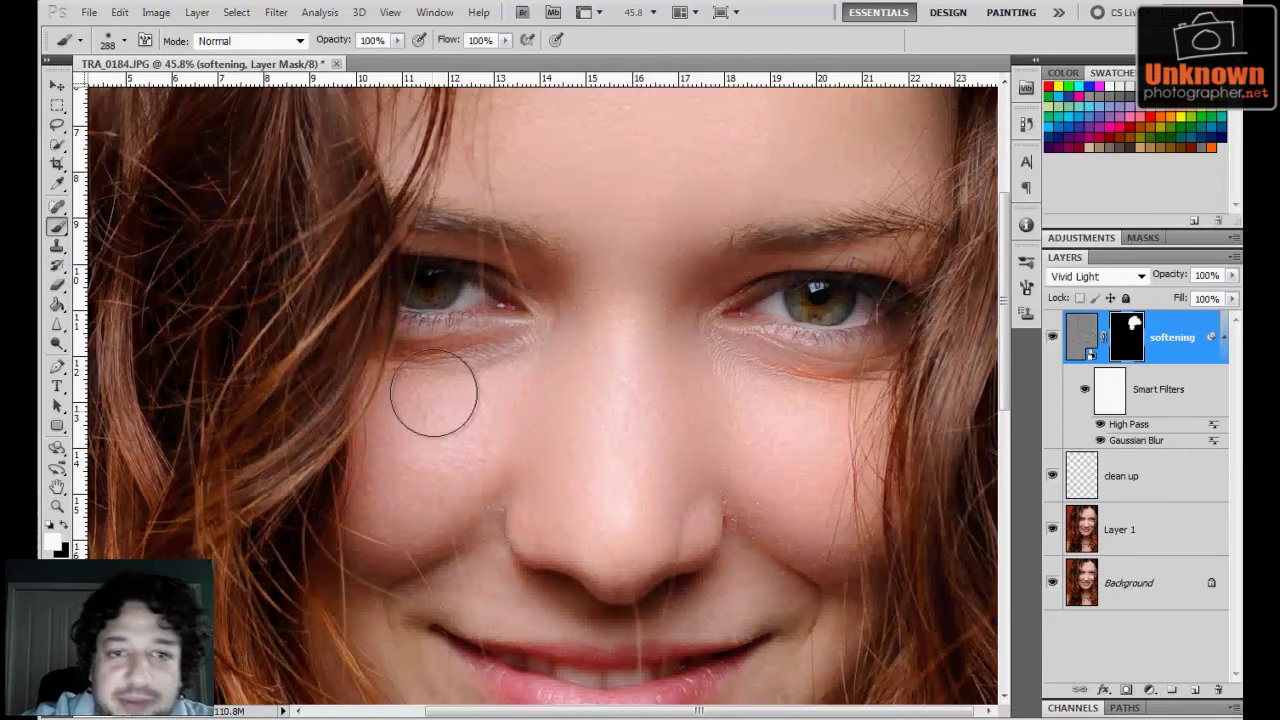
pyautogui.moveTo(474, 317)
pyautogui.mouseDown()
pyautogui.moveTo(430, 300)
pyautogui.moveTo(510, 310)
pyautogui.mouseUp()
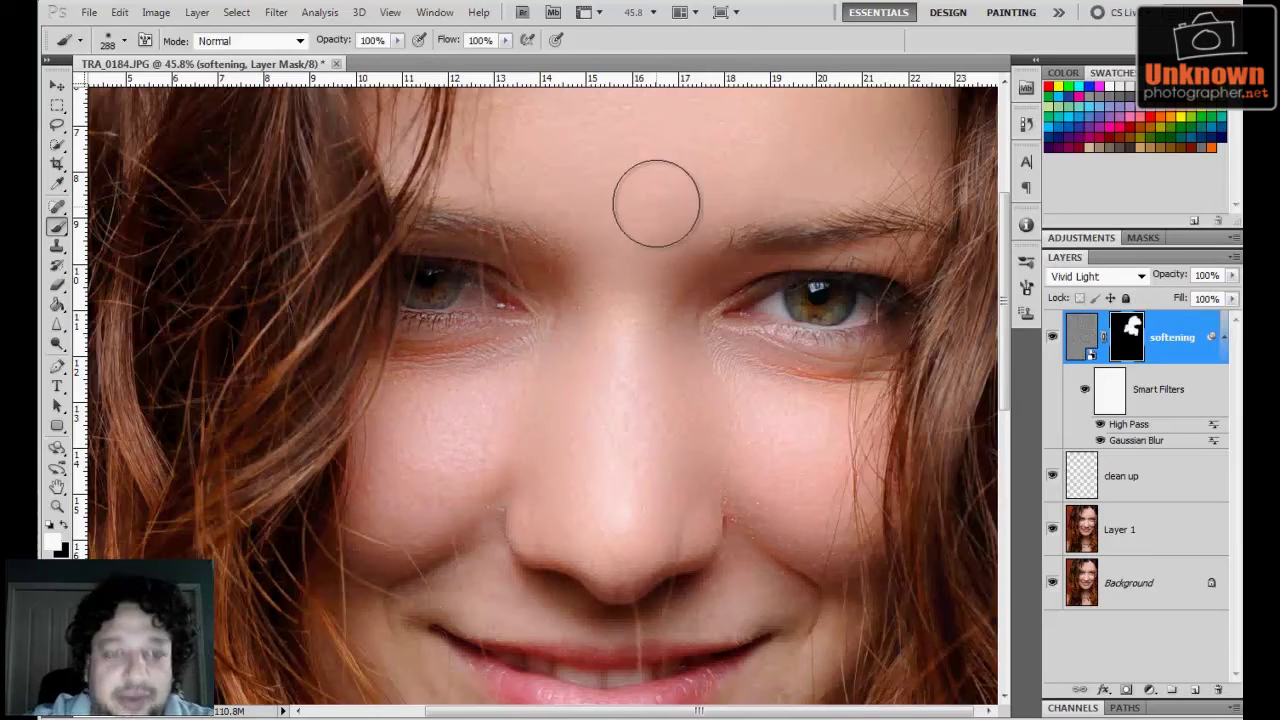
pyautogui.press('x')
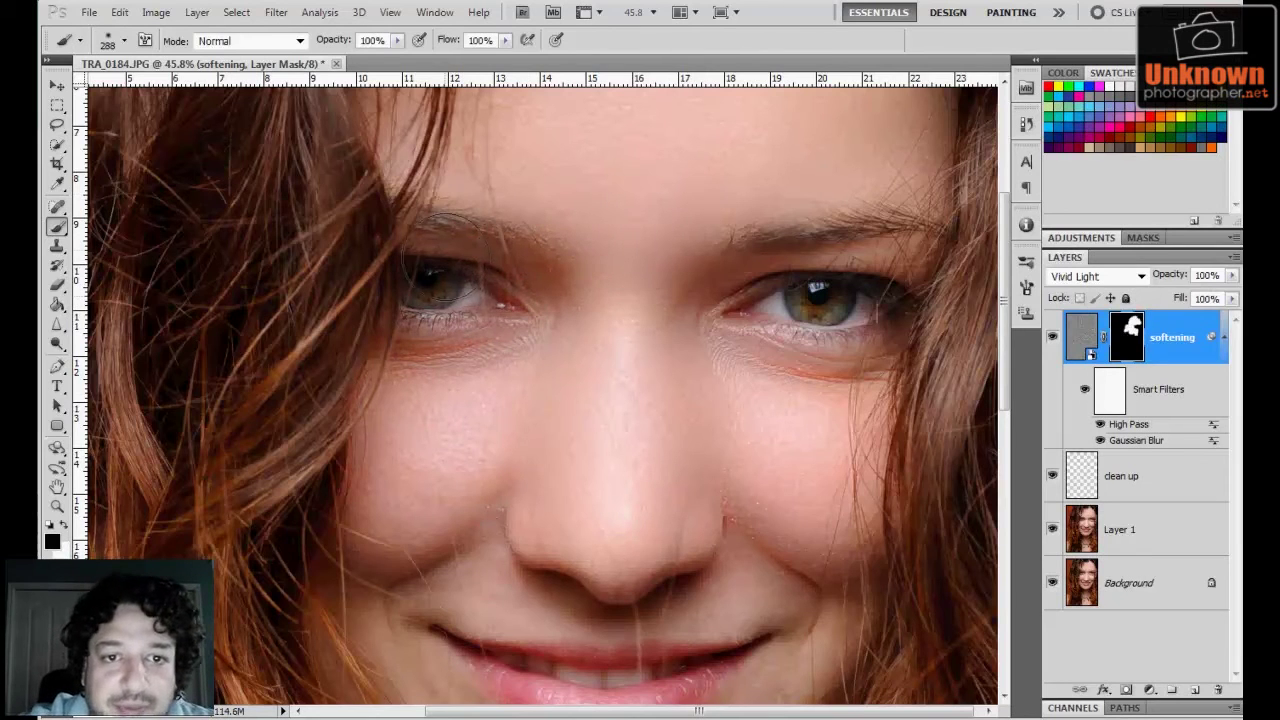
pyautogui.moveTo(495, 269)
pyautogui.mouseDown()
pyautogui.moveTo(467, 308)
pyautogui.moveTo(414, 330)
pyautogui.moveTo(470, 318)
pyautogui.moveTo(429, 285)
pyautogui.moveTo(497, 277)
pyautogui.moveTo(522, 298)
pyautogui.moveTo(476, 326)
pyautogui.mouseUp()
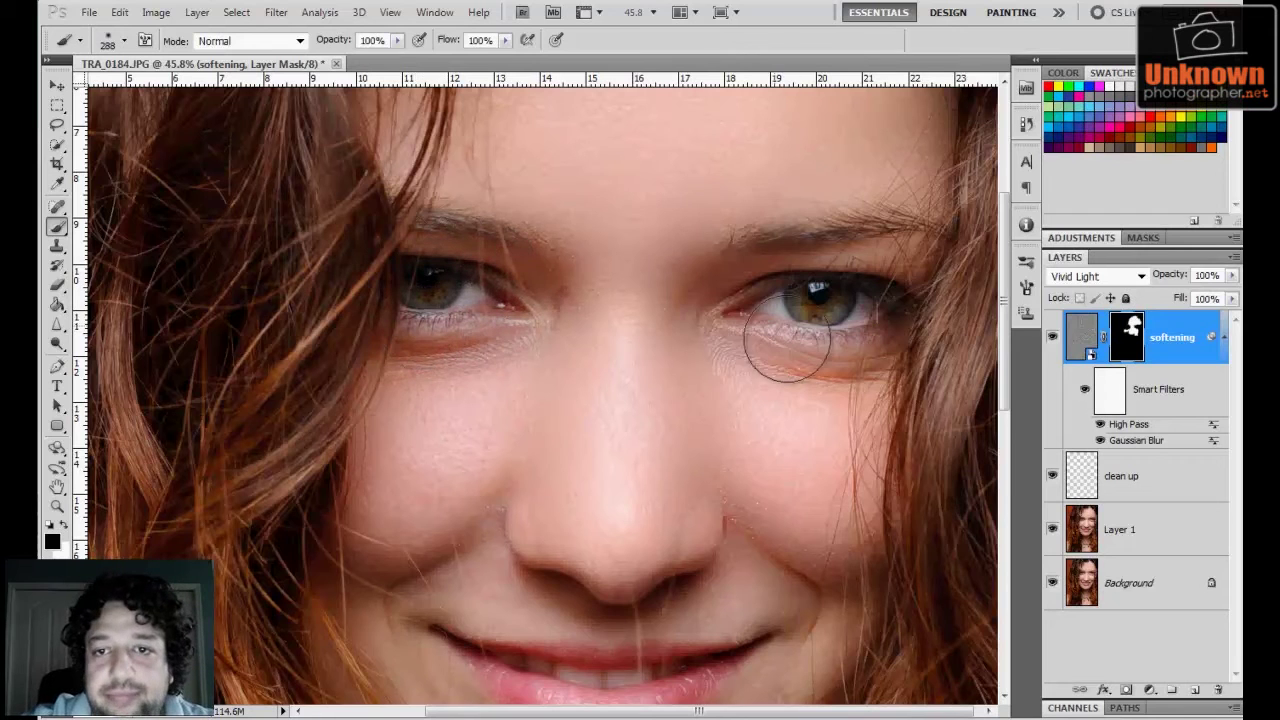
pyautogui.moveTo(786, 337)
pyautogui.mouseDown()
pyautogui.moveTo(759, 322)
pyautogui.moveTo(883, 300)
pyautogui.moveTo(777, 340)
pyautogui.mouseUp()
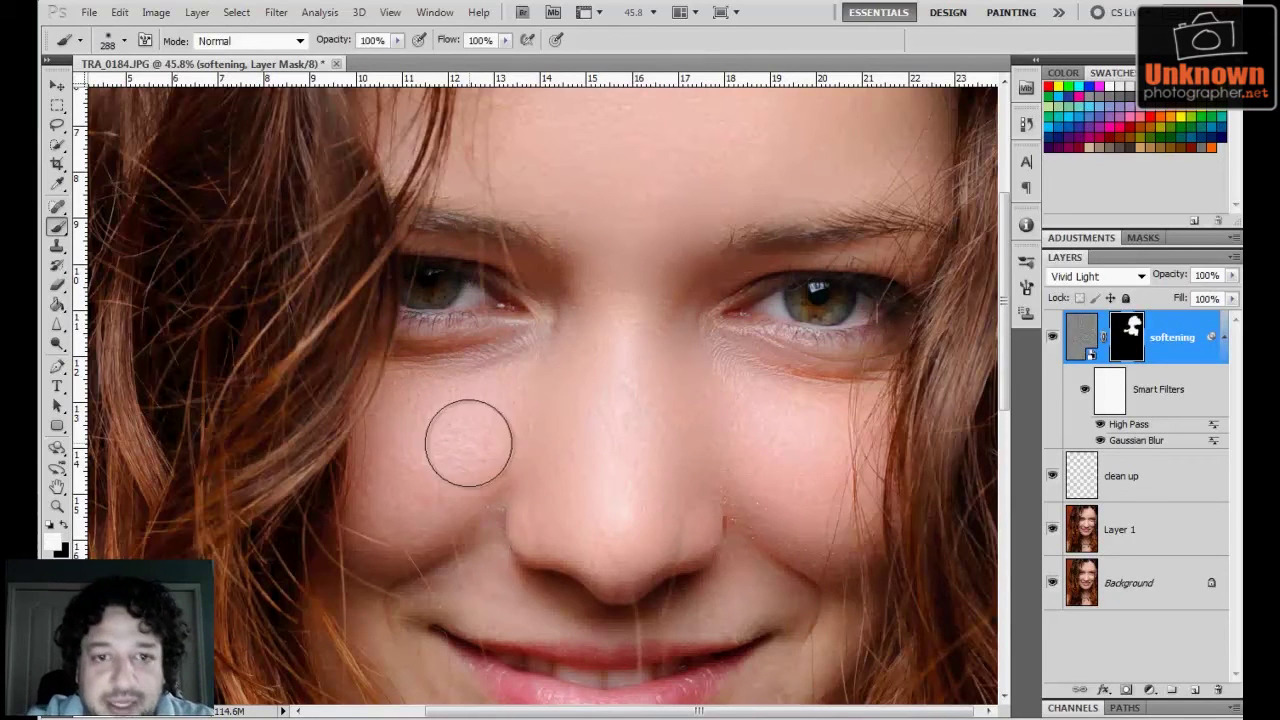
# Step: Paint the mask white over the lower face and chin, and black over the lips with a 157 px brush
pyautogui.press('x')
pyautogui.moveTo(543, 514); pyautogui.dragTo(623, 274)
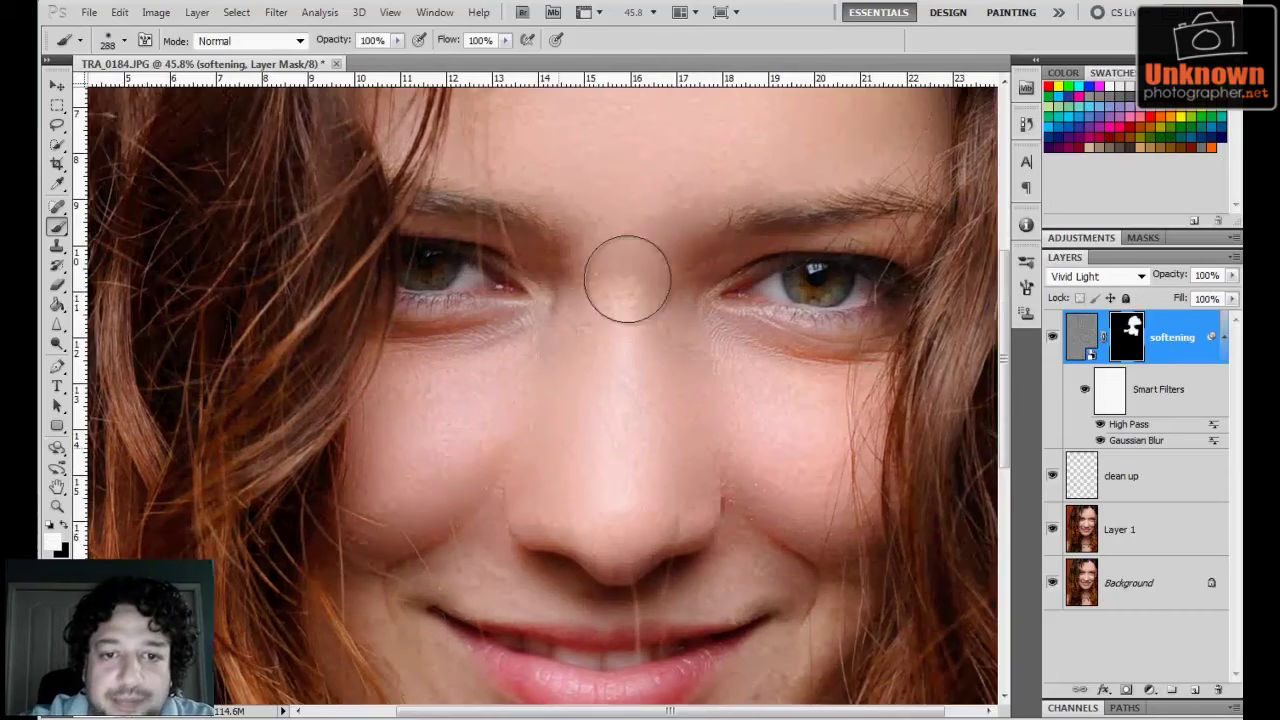
pyautogui.hotkey('ctrl', 'r')
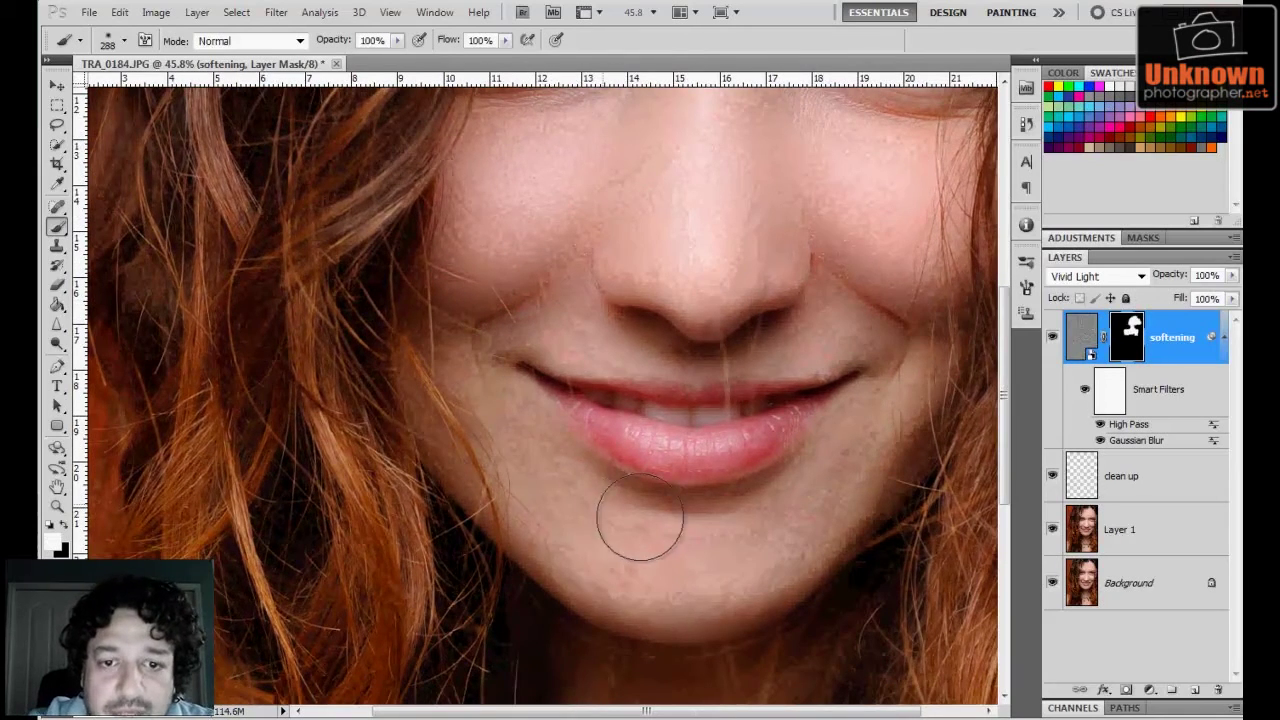
pyautogui.moveTo(598, 530)
pyautogui.mouseDown()
pyautogui.moveTo(700, 541)
pyautogui.moveTo(827, 510)
pyautogui.moveTo(638, 532)
pyautogui.moveTo(860, 488)
pyautogui.moveTo(907, 456)
pyautogui.moveTo(746, 555)
pyautogui.moveTo(652, 570)
pyautogui.moveTo(563, 530)
pyautogui.moveTo(539, 540)
pyautogui.moveTo(599, 578)
pyautogui.moveTo(674, 594)
pyautogui.moveTo(771, 576)
pyautogui.moveTo(876, 523)
pyautogui.moveTo(933, 386)
pyautogui.moveTo(916, 258)
pyautogui.moveTo(921, 302)
pyautogui.moveTo(893, 274)
pyautogui.moveTo(858, 308)
pyautogui.moveTo(772, 339)
pyautogui.moveTo(546, 328)
pyautogui.moveTo(510, 314)
pyautogui.moveTo(724, 337)
pyautogui.moveTo(839, 309)
pyautogui.moveTo(715, 343)
pyautogui.moveTo(572, 318)
pyautogui.moveTo(581, 337)
pyautogui.moveTo(710, 361)
pyautogui.moveTo(808, 283)
pyautogui.mouseUp()
pyautogui.press('x')
pyautogui.moveTo(560, 343)
pyautogui.mouseDown()
pyautogui.moveTo(749, 410)
pyautogui.moveTo(813, 314)
pyautogui.moveTo(681, 396)
pyautogui.moveTo(580, 400)
pyautogui.moveTo(654, 423)
pyautogui.moveTo(760, 423)
pyautogui.moveTo(792, 395)
pyautogui.moveTo(712, 435)
pyautogui.moveTo(785, 425)
pyautogui.moveTo(615, 418)
pyautogui.moveTo(557, 371)
pyautogui.moveTo(712, 446)
pyautogui.moveTo(808, 400)
pyautogui.moveTo(800, 312)
pyautogui.mouseUp()
pyautogui.moveTo(729, 343)
pyautogui.mouseDown()
pyautogui.moveTo(623, 401)
pyautogui.moveTo(568, 400)
pyautogui.moveTo(532, 373)
pyautogui.moveTo(645, 432)
pyautogui.moveTo(778, 425)
pyautogui.mouseUp()
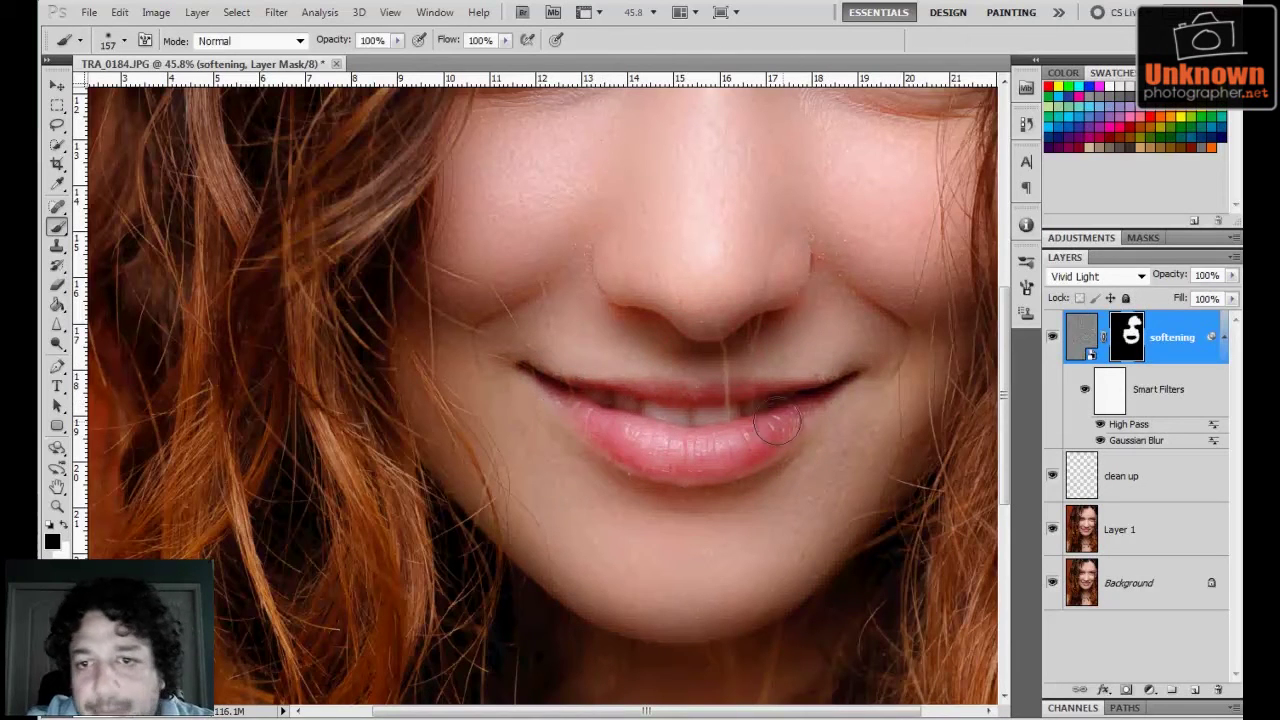
# Step: Paint the mask white over the skin beneath both eyes with a 105 px brush
pyautogui.moveTo(690, 322)
pyautogui.mouseDown()
pyautogui.moveTo(688, 395)
pyautogui.moveTo(624, 410)
pyautogui.moveTo(687, 419)
pyautogui.moveTo(742, 395)
pyautogui.moveTo(700, 419)
pyautogui.moveTo(654, 421)
pyautogui.moveTo(606, 390)
pyautogui.moveTo(713, 409)
pyautogui.moveTo(752, 394)
pyautogui.mouseUp()
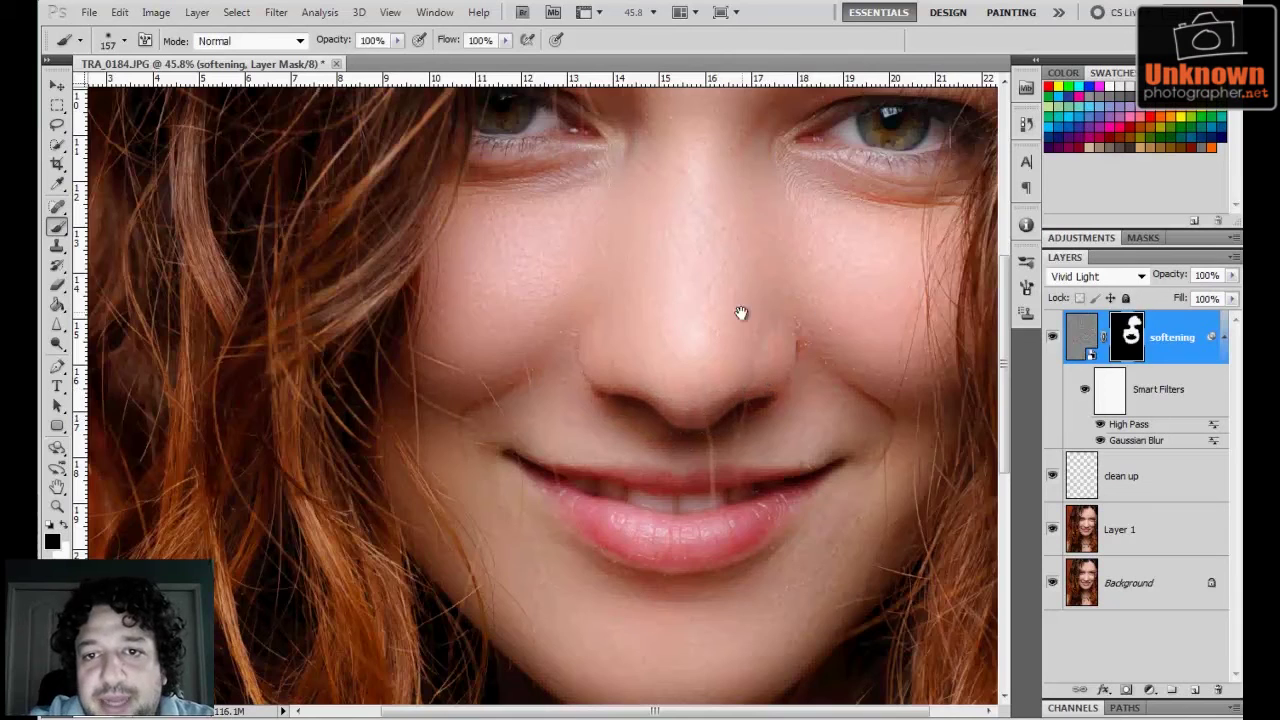
pyautogui.moveTo(741, 313); pyautogui.dragTo(729, 523)
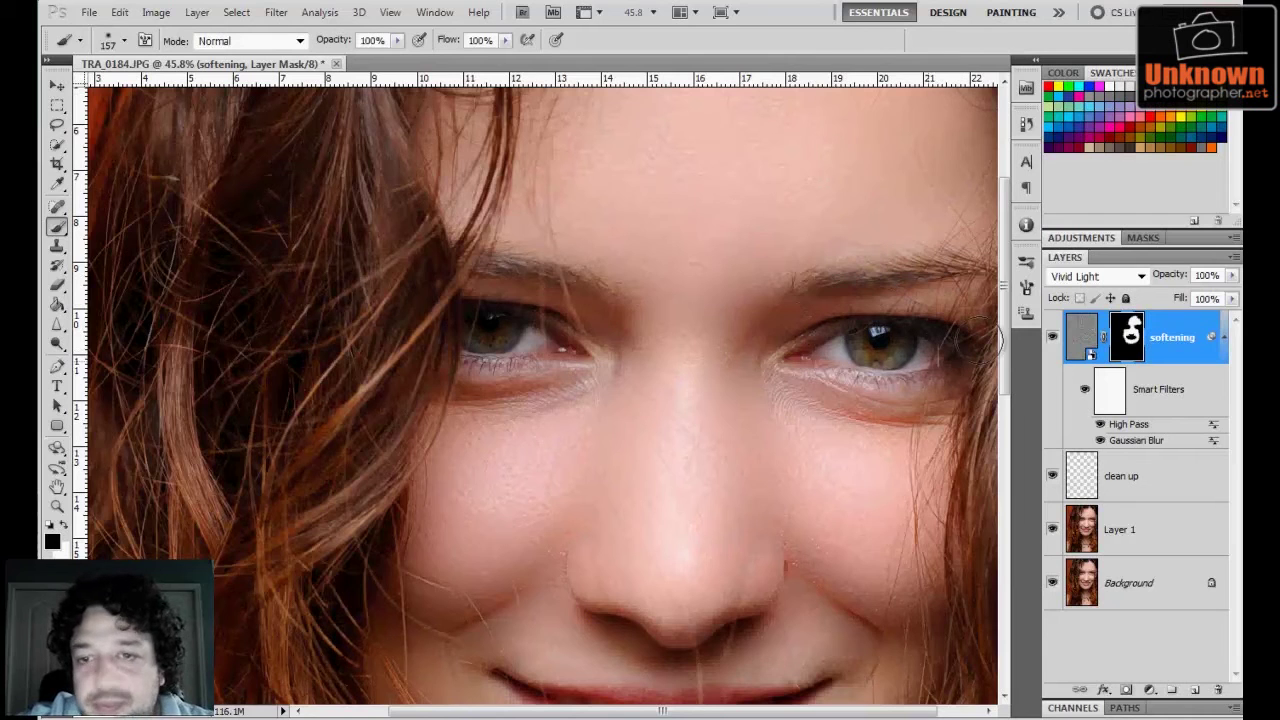
pyautogui.press('x')
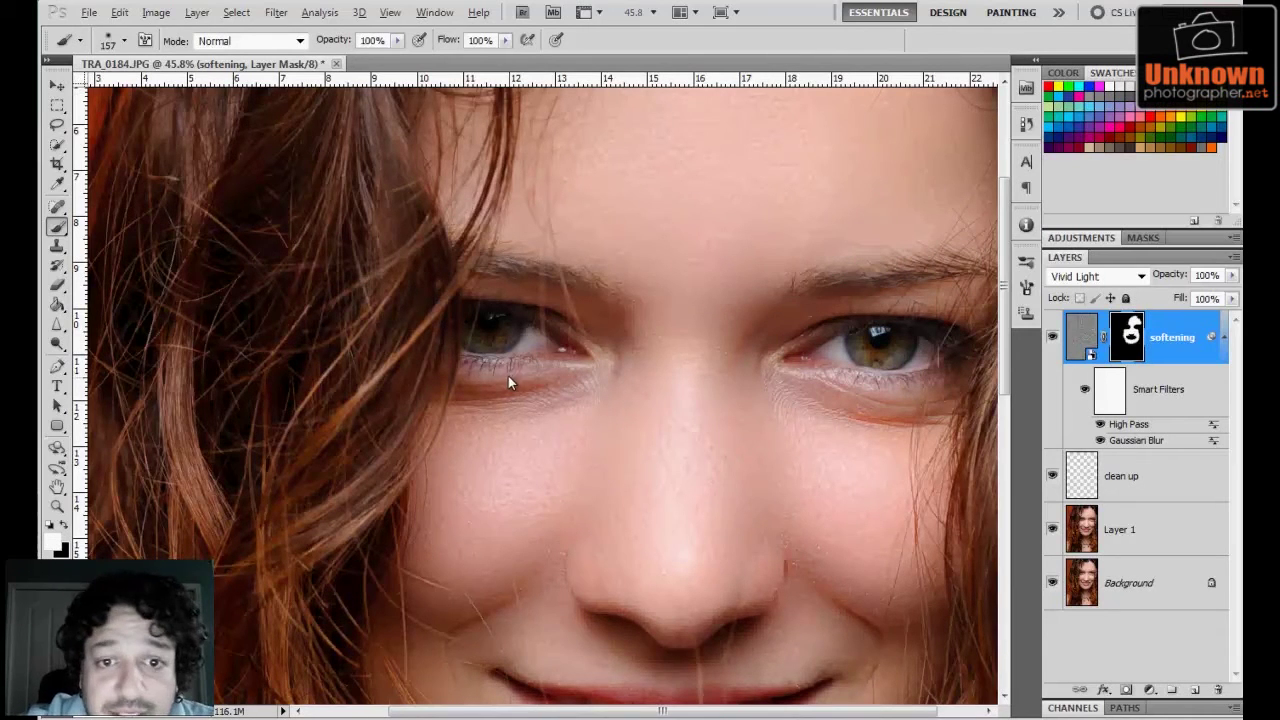
pyautogui.moveTo(505, 393)
pyautogui.mouseDown()
pyautogui.moveTo(465, 411)
pyautogui.moveTo(475, 380)
pyautogui.moveTo(617, 378)
pyautogui.mouseUp()
pyautogui.moveTo(820, 406); pyautogui.dragTo(913, 415)
pyautogui.press('space')
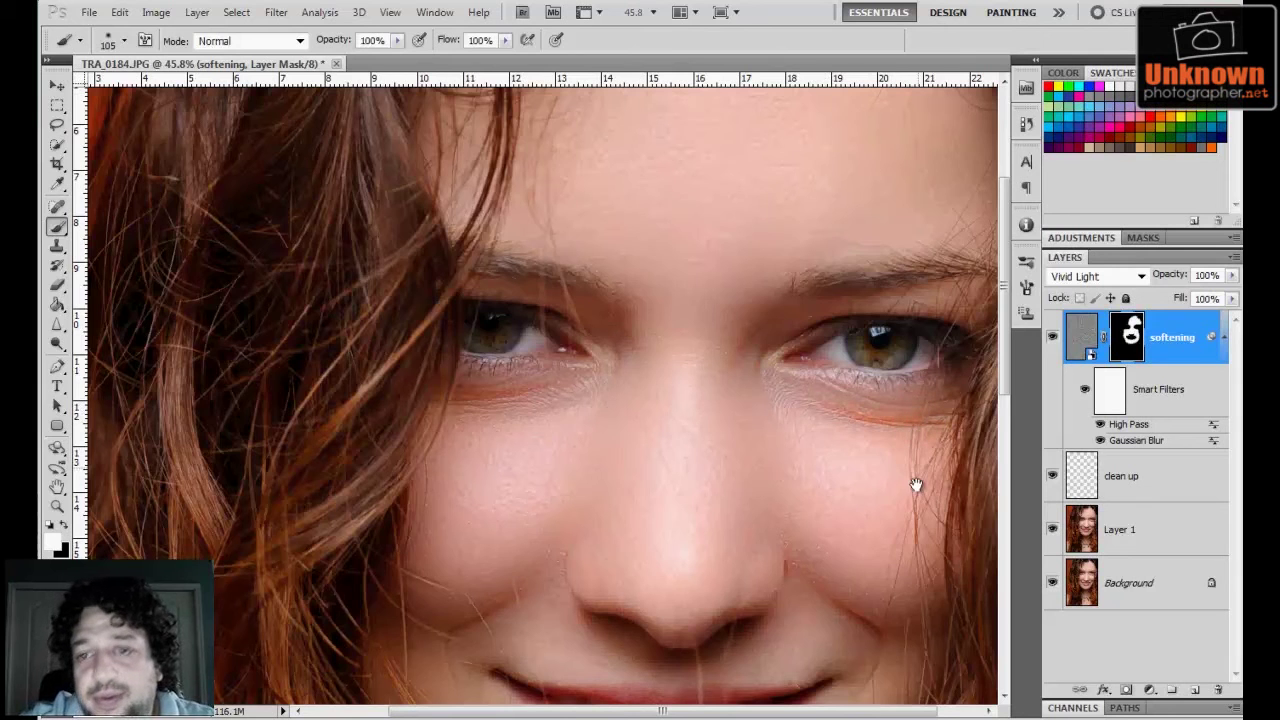
pyautogui.moveTo(843, 331)
pyautogui.mouseDown()
pyautogui.moveTo(777, 348)
pyautogui.moveTo(778, 321)
pyautogui.mouseUp()
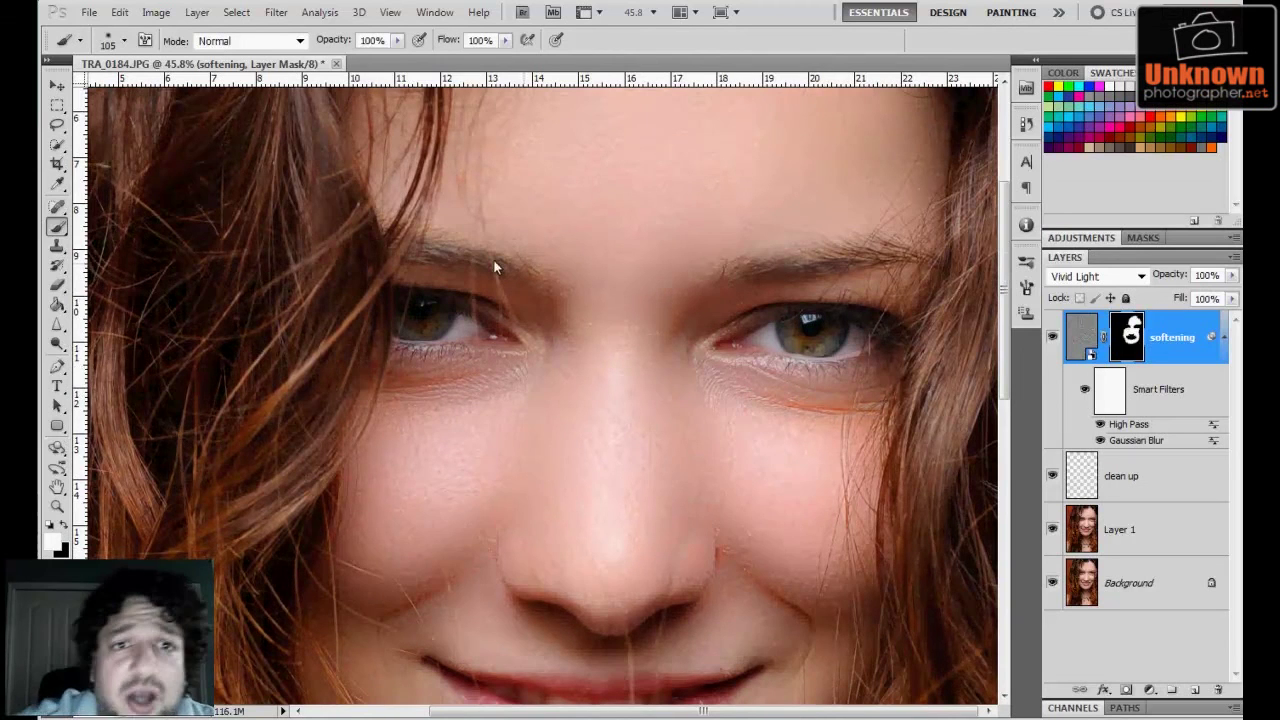
# Step: Lower the brush opacity to 52% and make black the foreground color
pyautogui.click(397, 40)
pyautogui.moveTo(393, 57); pyautogui.dragTo(354, 57)
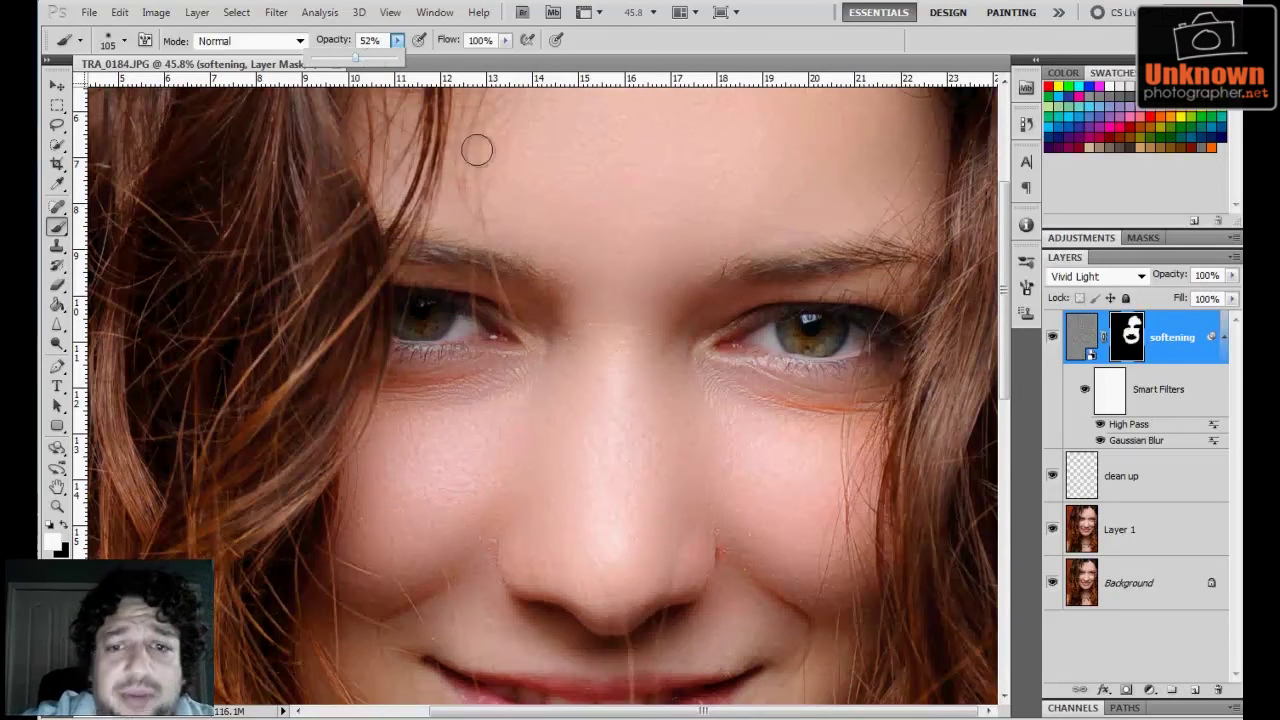
pyautogui.press('x')
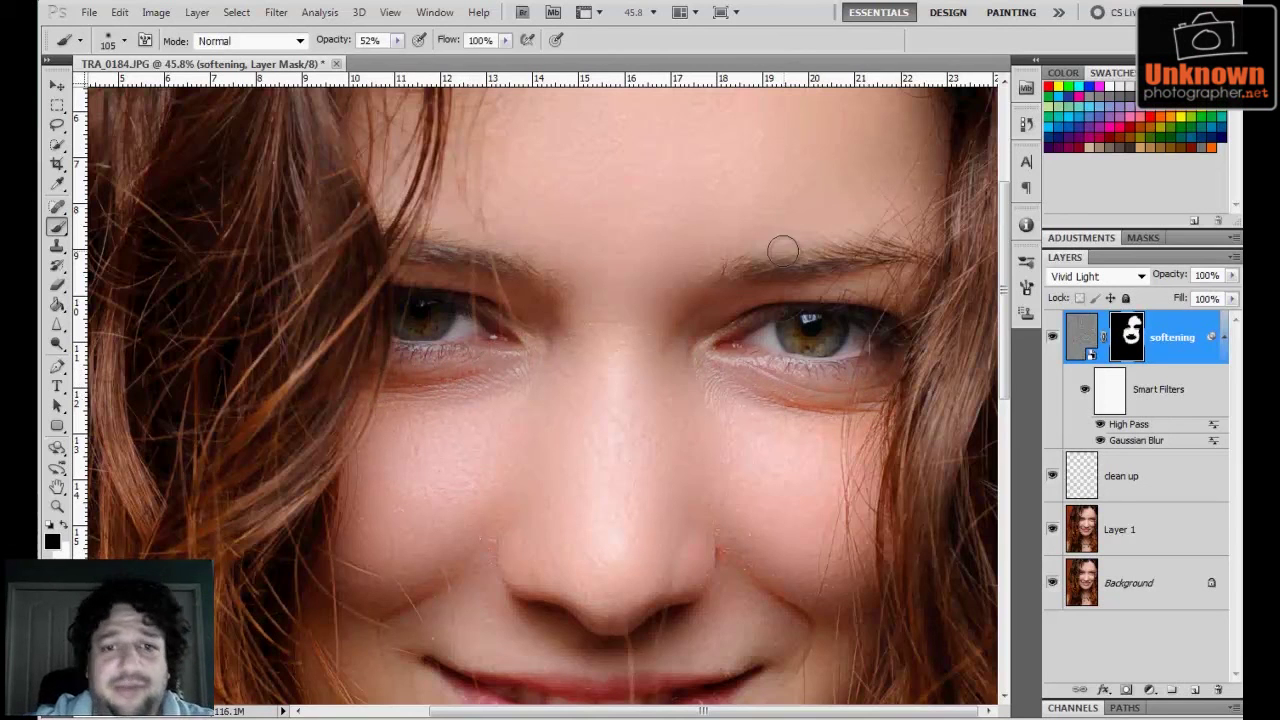
# Step: Compare the face with and without the "softening" layer, in the whole portrait and close up
pyautogui.doubleClick(57, 487)
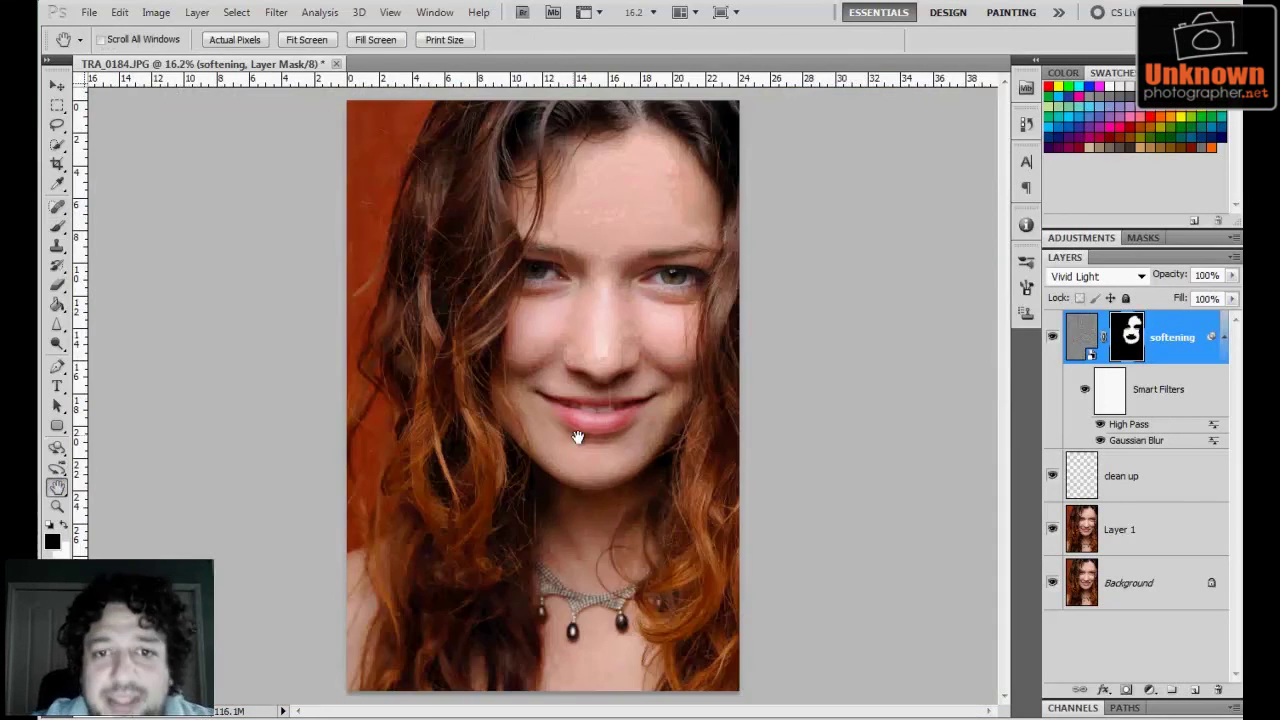
pyautogui.click(57, 506)
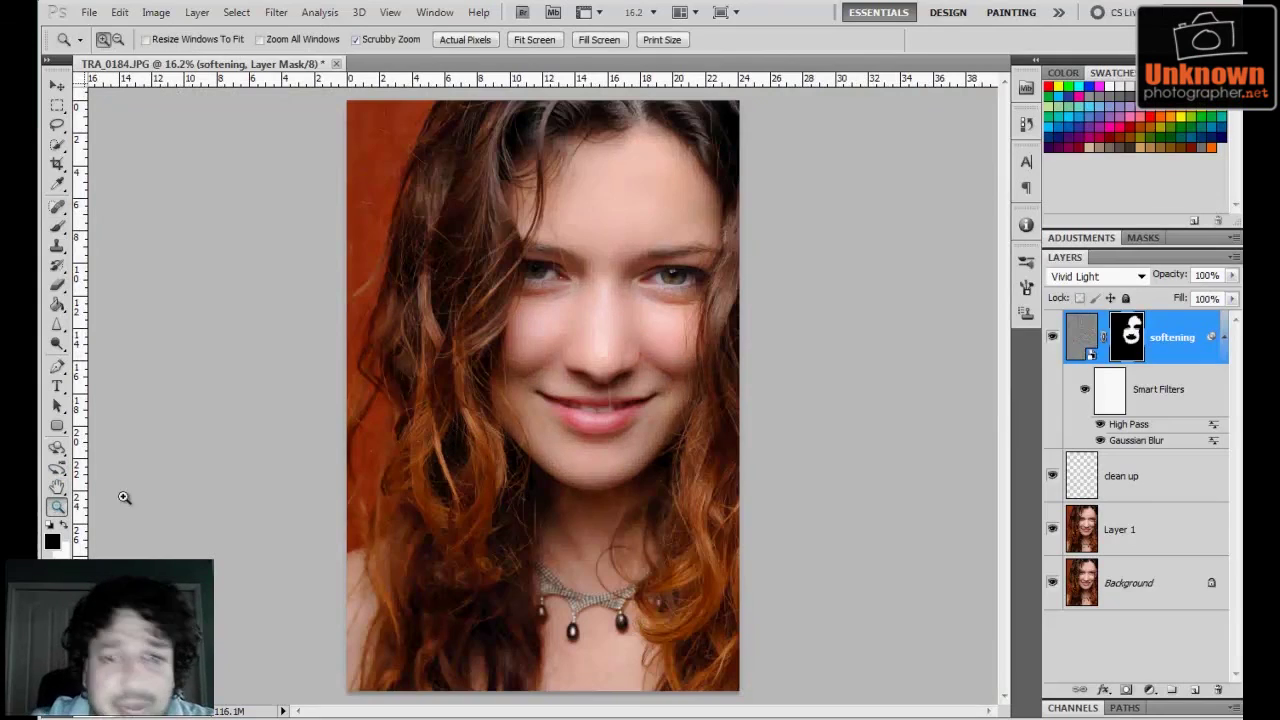
pyautogui.moveTo(616, 316); pyautogui.dragTo(728, 391)
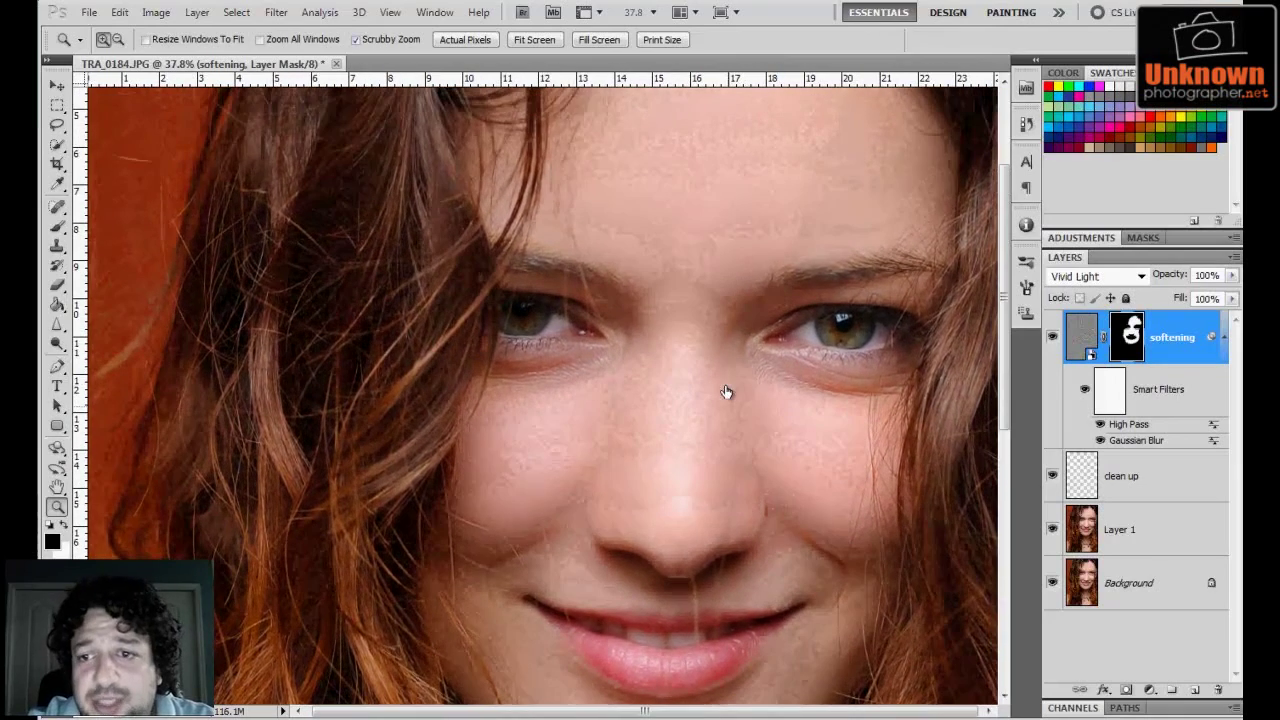
pyautogui.click(1053, 342)
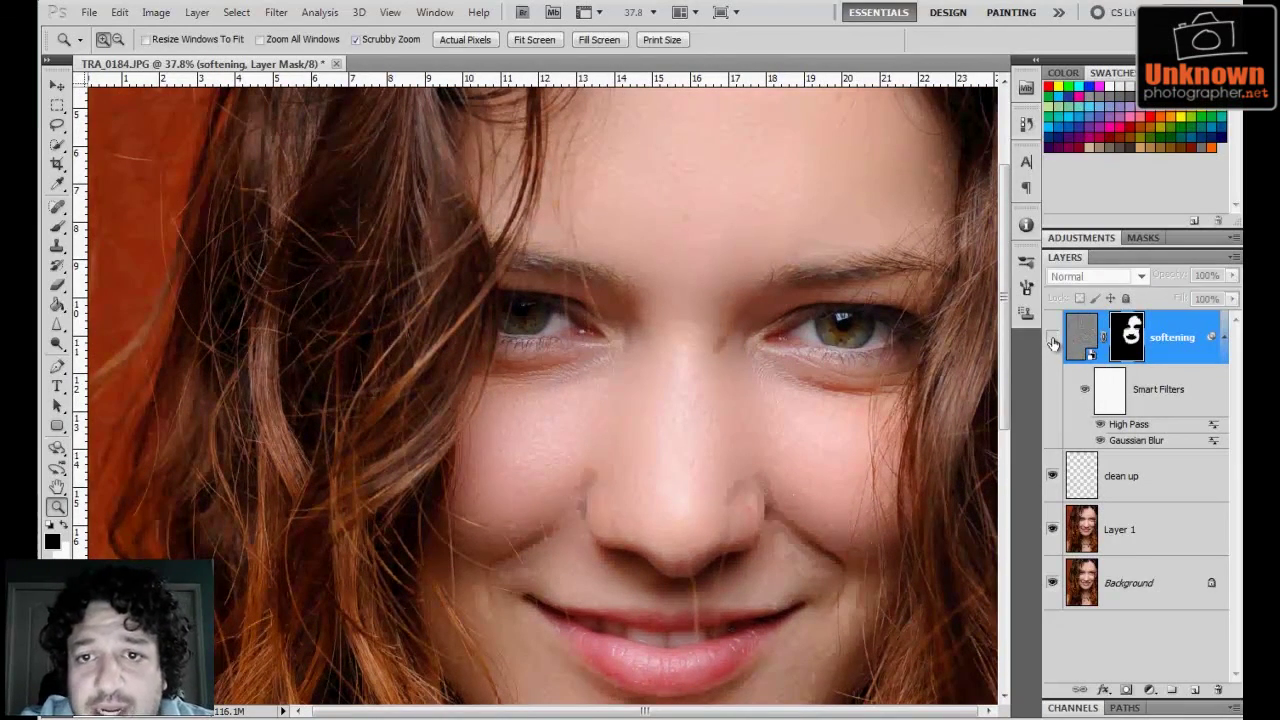
pyautogui.click(1052, 342)
pyautogui.click(1051, 343)
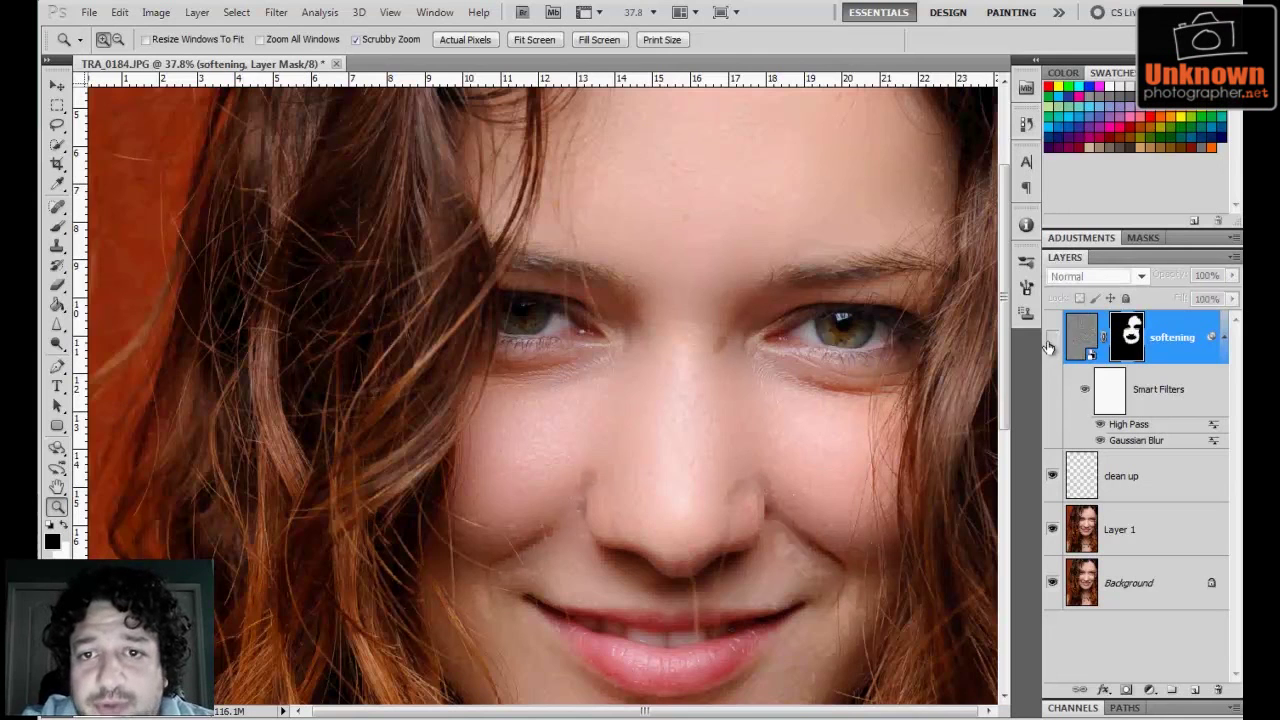
pyautogui.click(1050, 343)
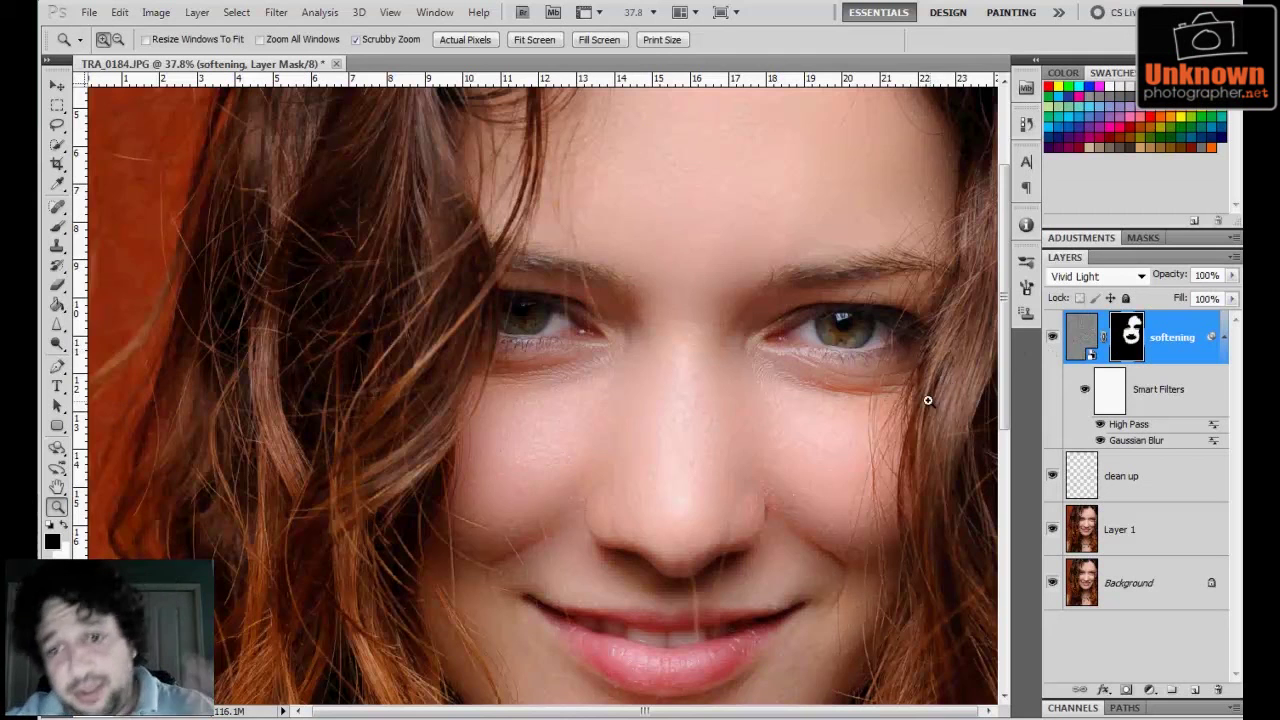
pyautogui.moveTo(722, 350); pyautogui.dragTo(705, 417)
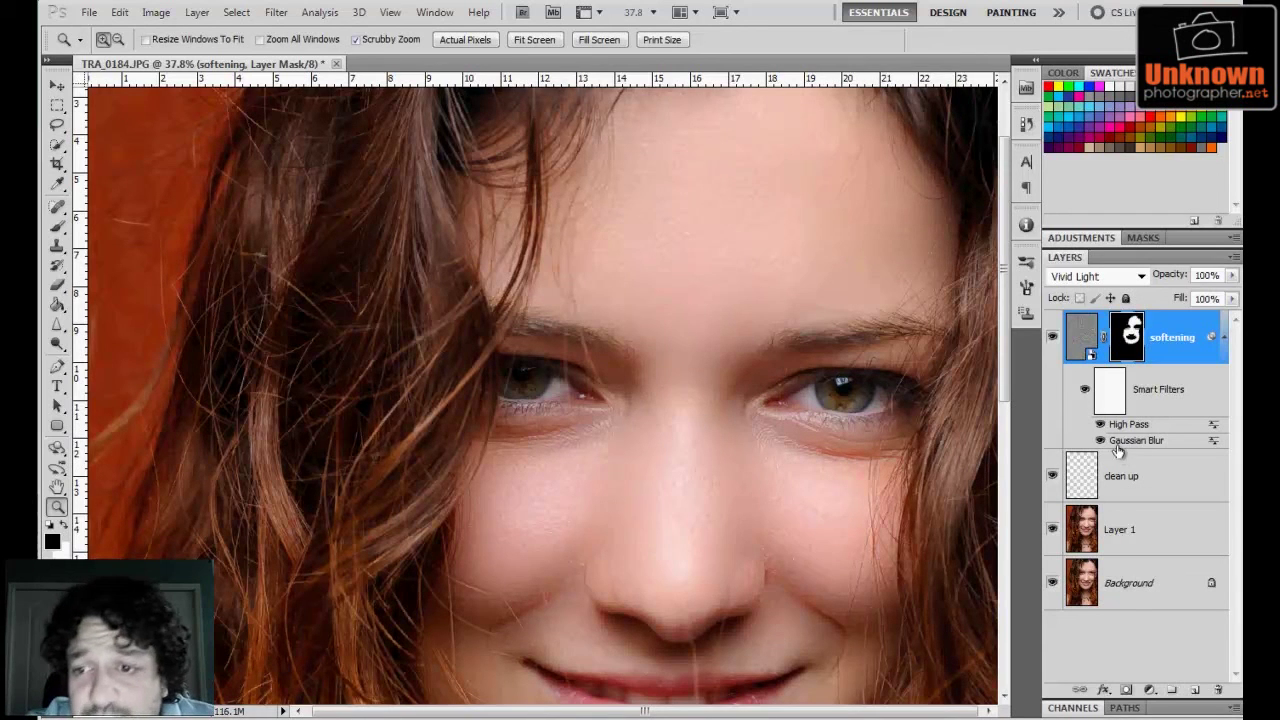
# Step: Set the radius of the "softening" layer's Gaussian Blur smart filter to 4.7 pixels
pyautogui.hotkey('ctrl', '`')
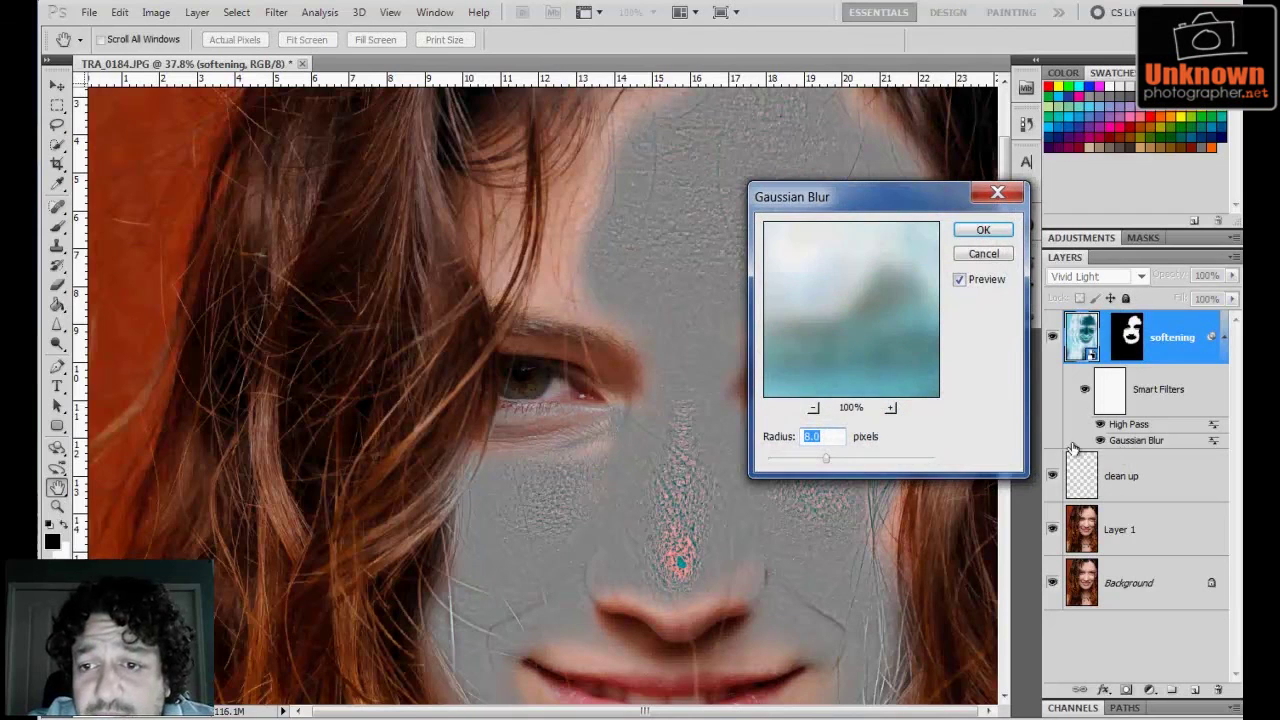
pyautogui.moveTo(822, 462); pyautogui.dragTo(810, 462)
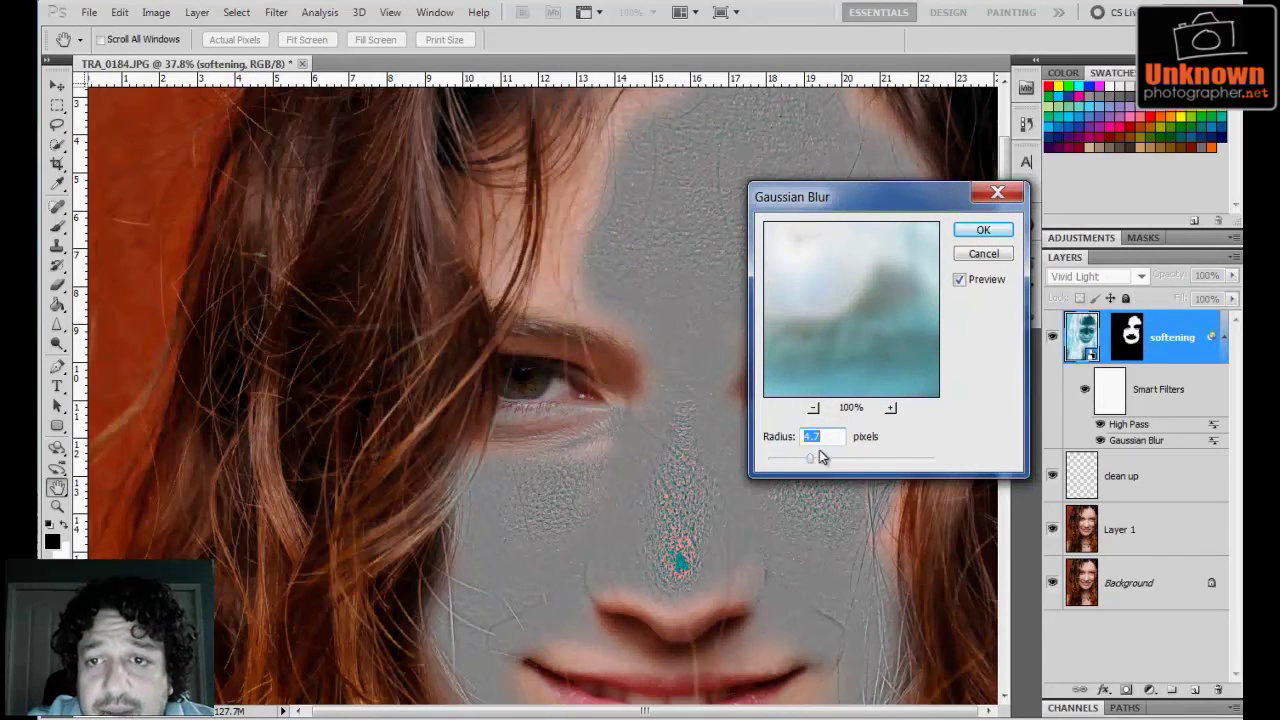
pyautogui.click(982, 230)
pyautogui.press('z')
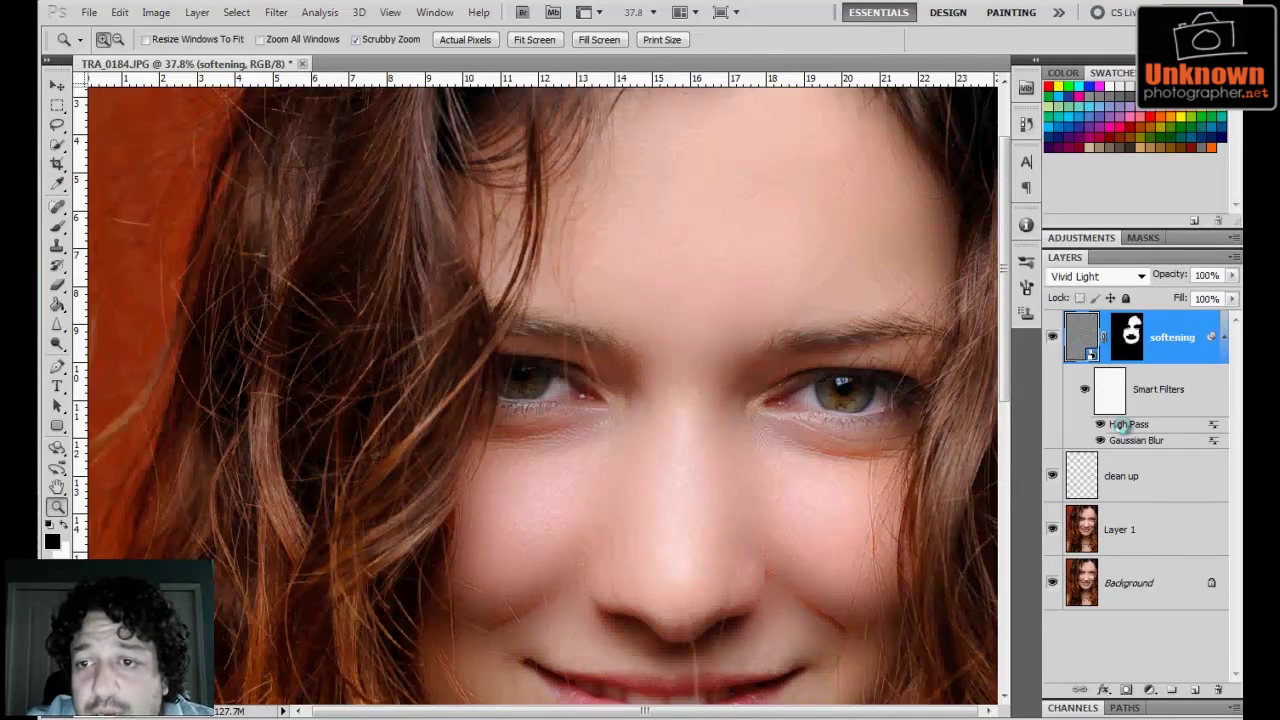
# Step: Set the radius of the "softening" layer's High Pass smart filter to 26.1 pixels
pyautogui.doubleClick(1122, 424)
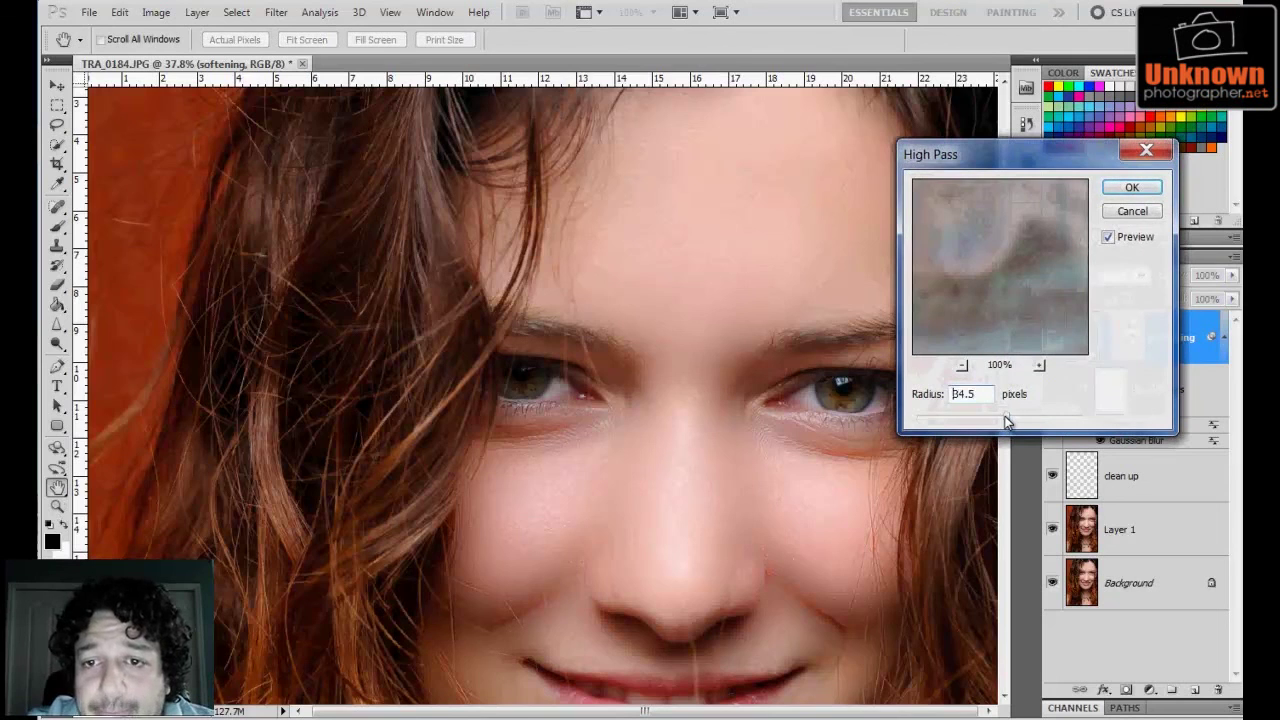
pyautogui.moveTo(1006, 421)
pyautogui.mouseDown()
pyautogui.moveTo(988, 423)
pyautogui.moveTo(1017, 420)
pyautogui.moveTo(989, 414)
pyautogui.moveTo(998, 422)
pyautogui.mouseUp()
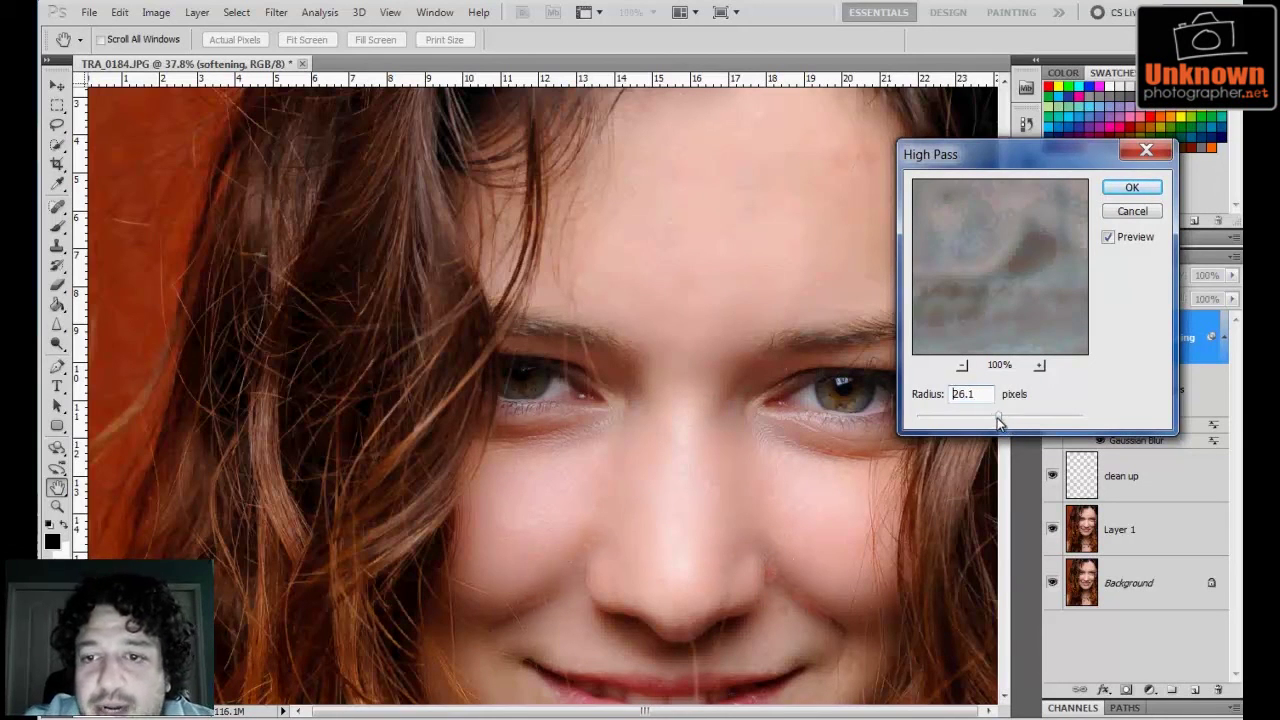
pyautogui.click(1131, 187)
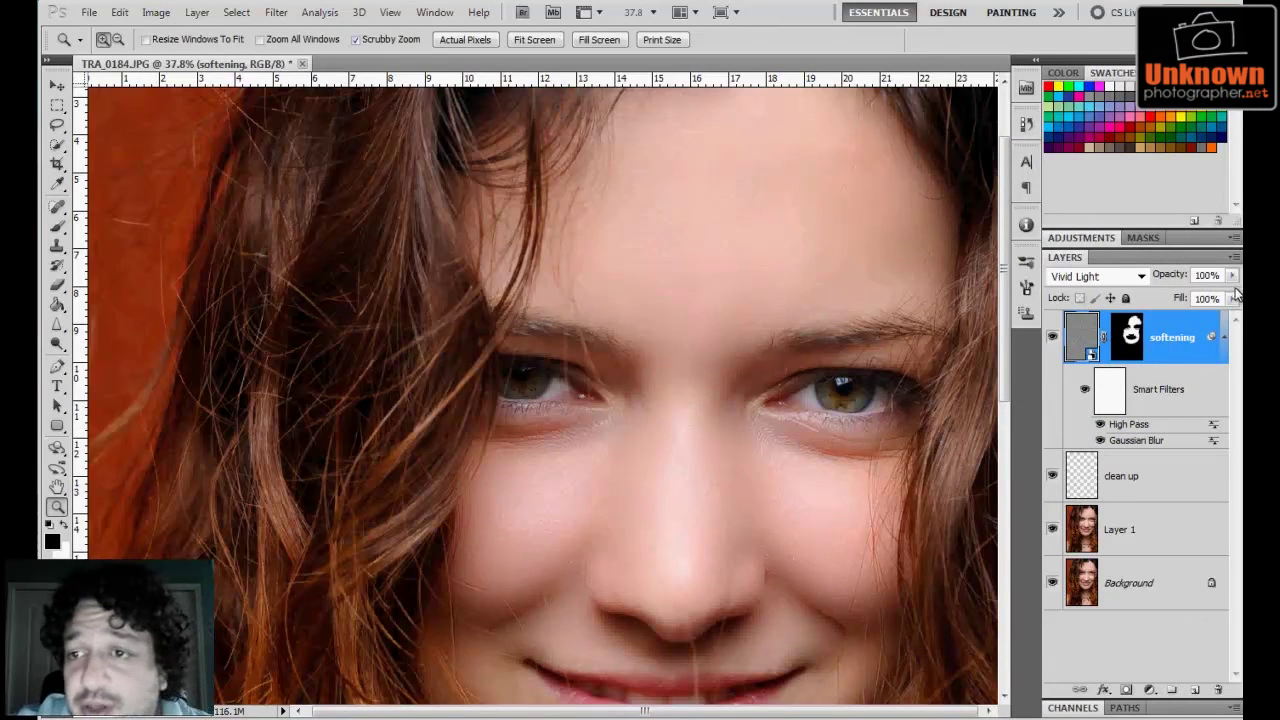
# Step: Look at the "softening" layer's opacity control and examine the softened skin across the whole portrait
pyautogui.moveTo(1232, 275)
pyautogui.mouseDown()
pyautogui.moveTo(1234, 297)
pyautogui.moveTo(1219, 297)
pyautogui.moveTo(1236, 297)
pyautogui.mouseUp()
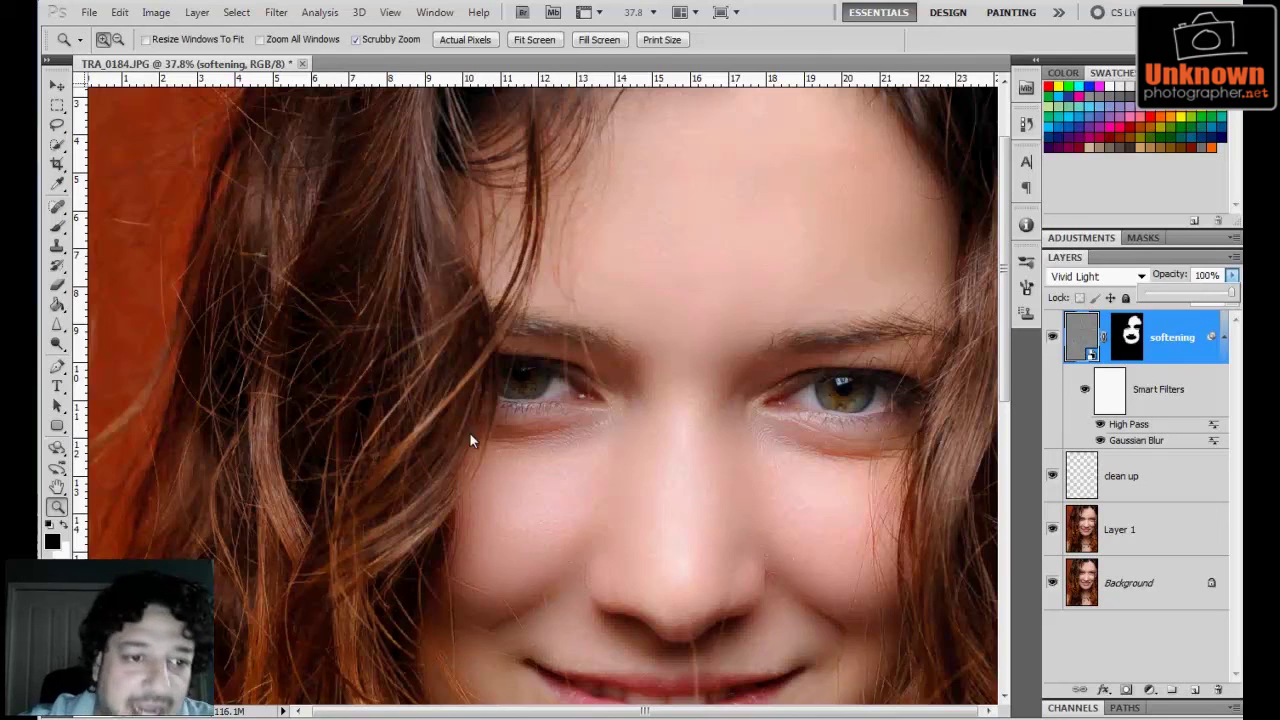
pyautogui.doubleClick(57, 487)
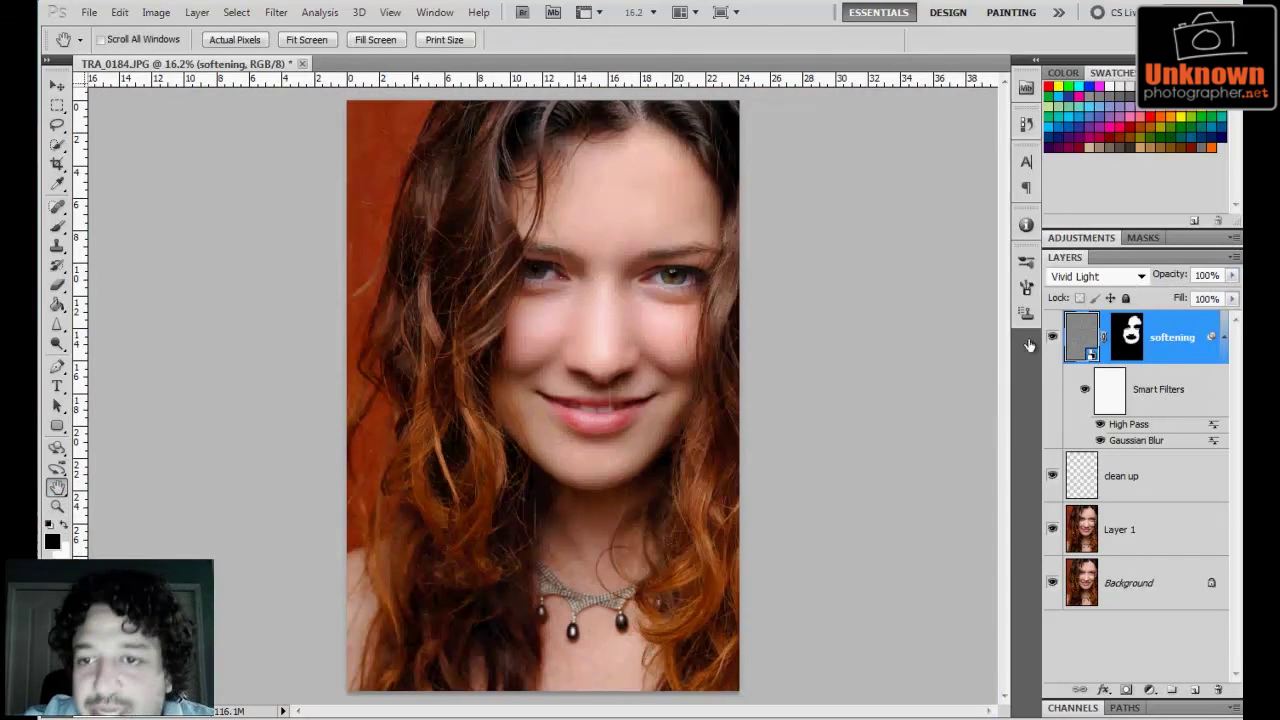
pyautogui.hotkey('alt', 'shift', 'n')
pyautogui.hotkey('alt', 'shift', 'v')
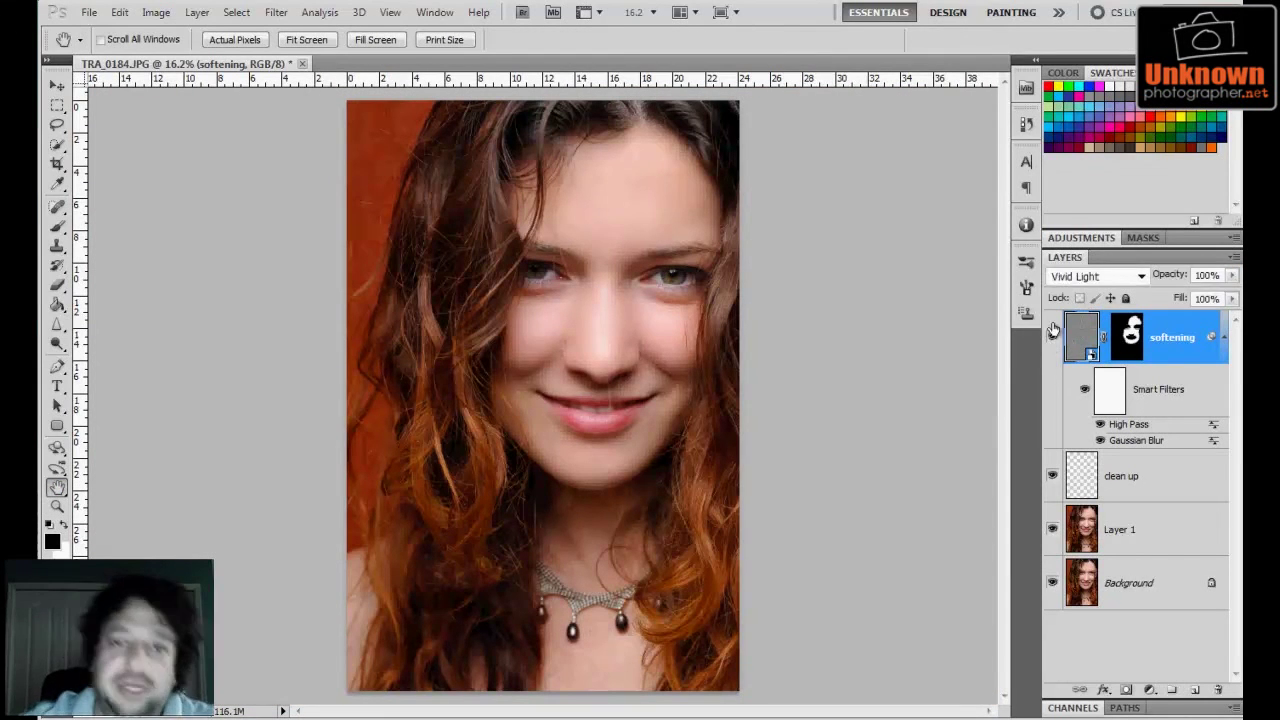